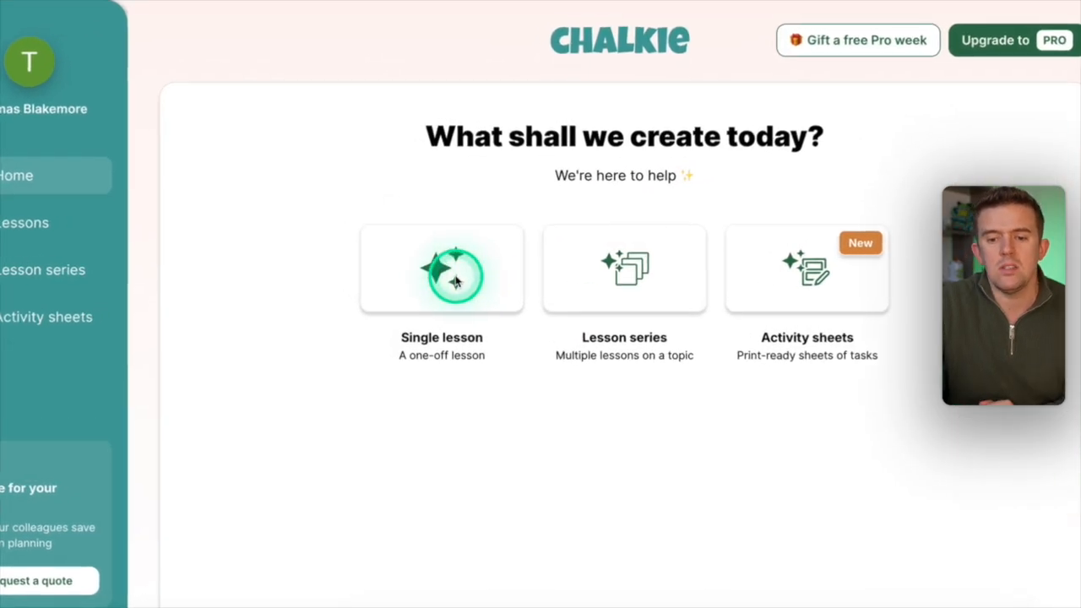
Step: Start a single lesson on the topic "Ancient Egyptians- Daily life of an egyptian" and set its level to Year 4
{"action": "left_click", "coordinate": [436, 287]}
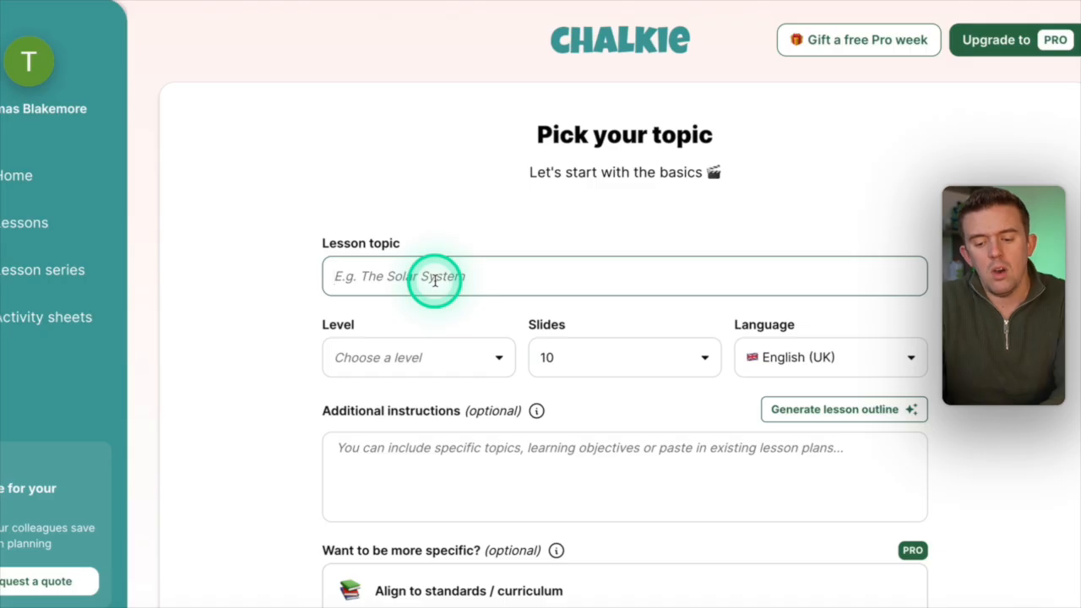
{"action": "type", "text": "A"}
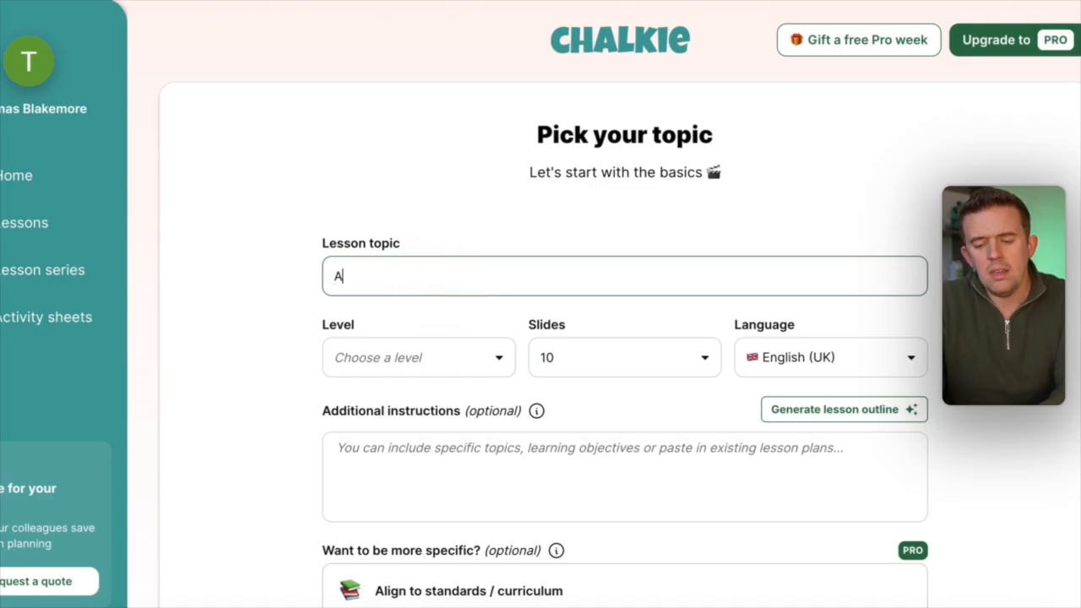
{"action": "type", "text": "ncient "}
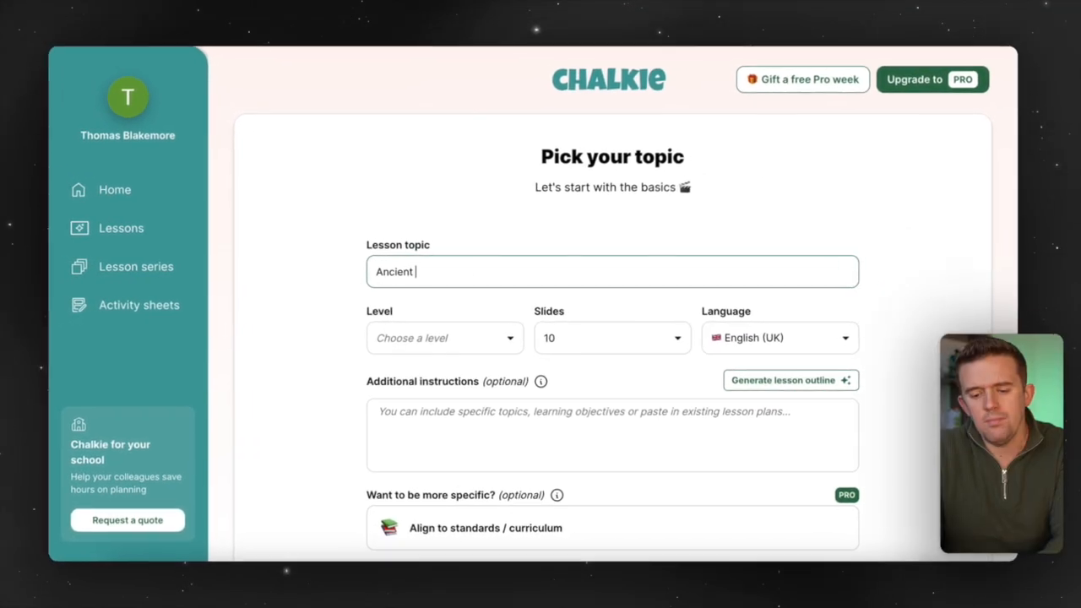
{"action": "type", "text": "Egyptians- Daily life of an egyptian"}
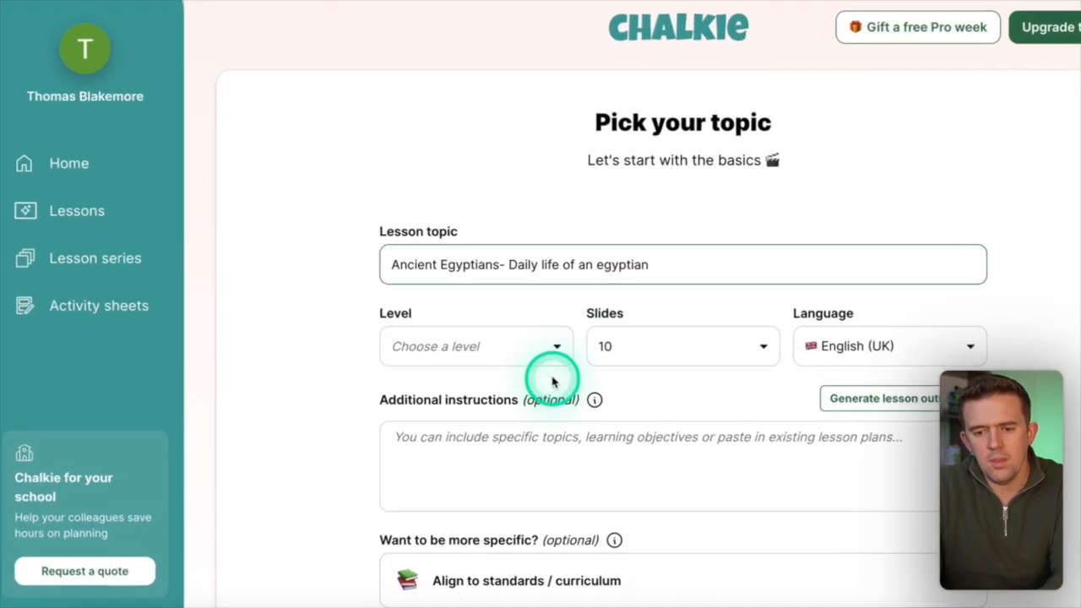
{"action": "left_click", "coordinate": [494, 343]}
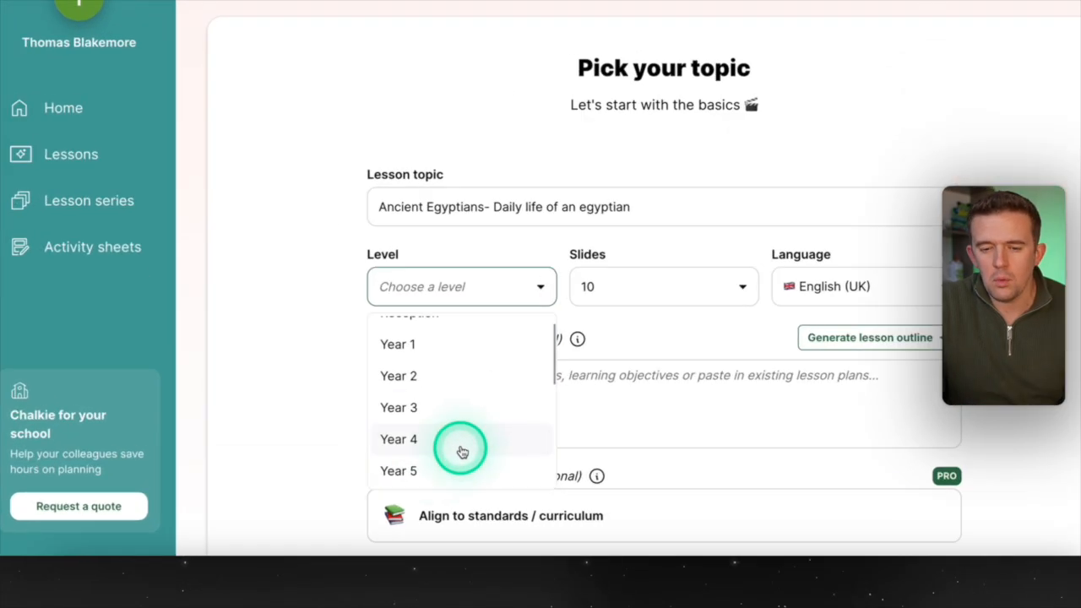
{"action": "left_click", "coordinate": [429, 458]}
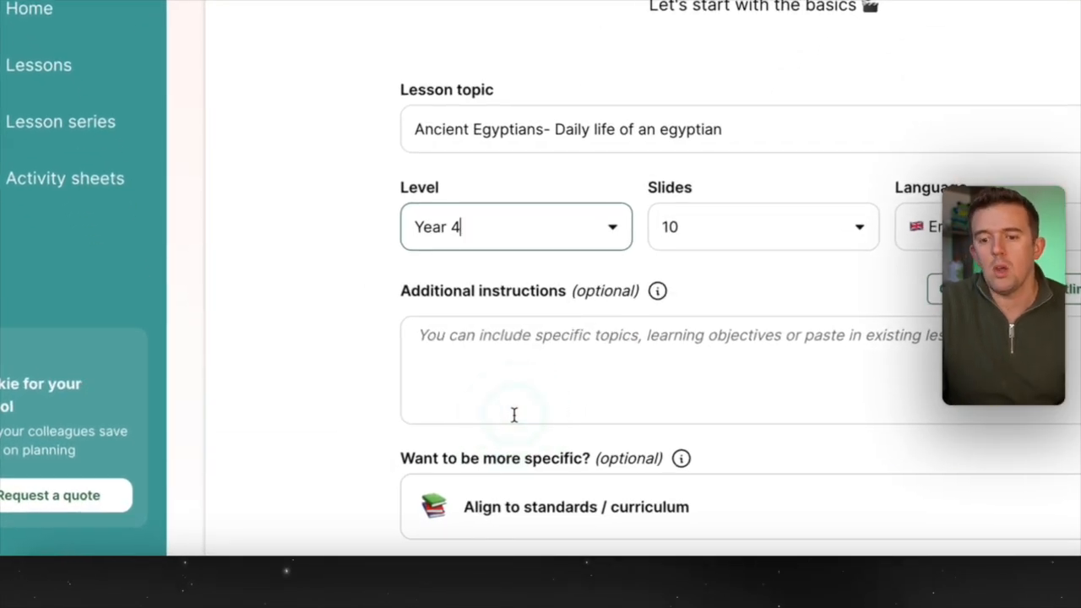
Step: Look through the available slide counts and keep the lesson at 10 slides
{"action": "left_click", "coordinate": [791, 224]}
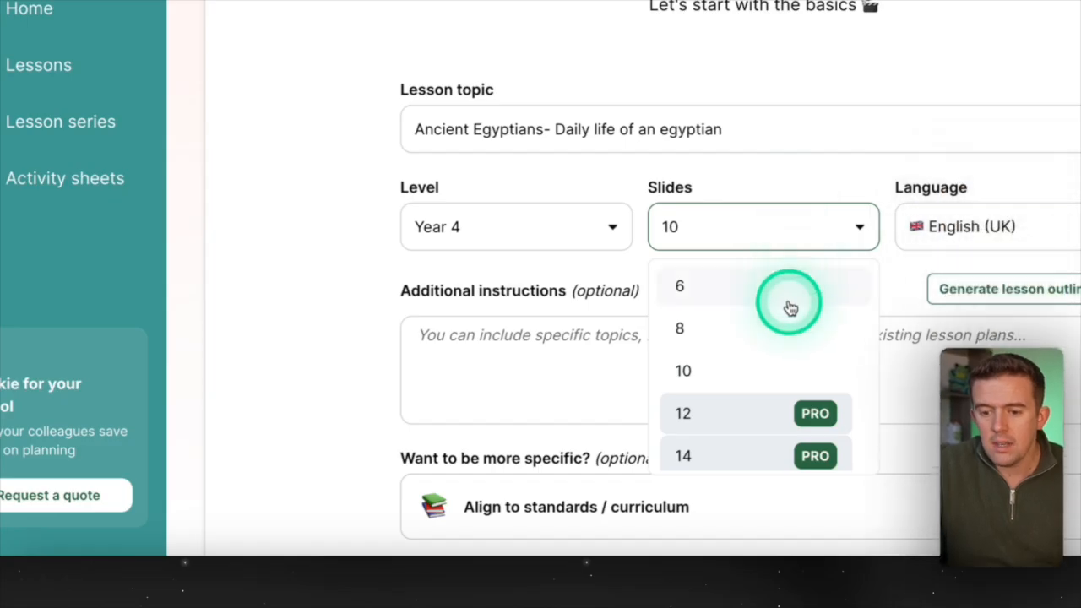
{"action": "scroll", "coordinate": [772, 398], "scroll_direction": "down", "scroll_amount": 1}
{"action": "scroll", "coordinate": [771, 397], "scroll_direction": "up", "scroll_amount": 1}
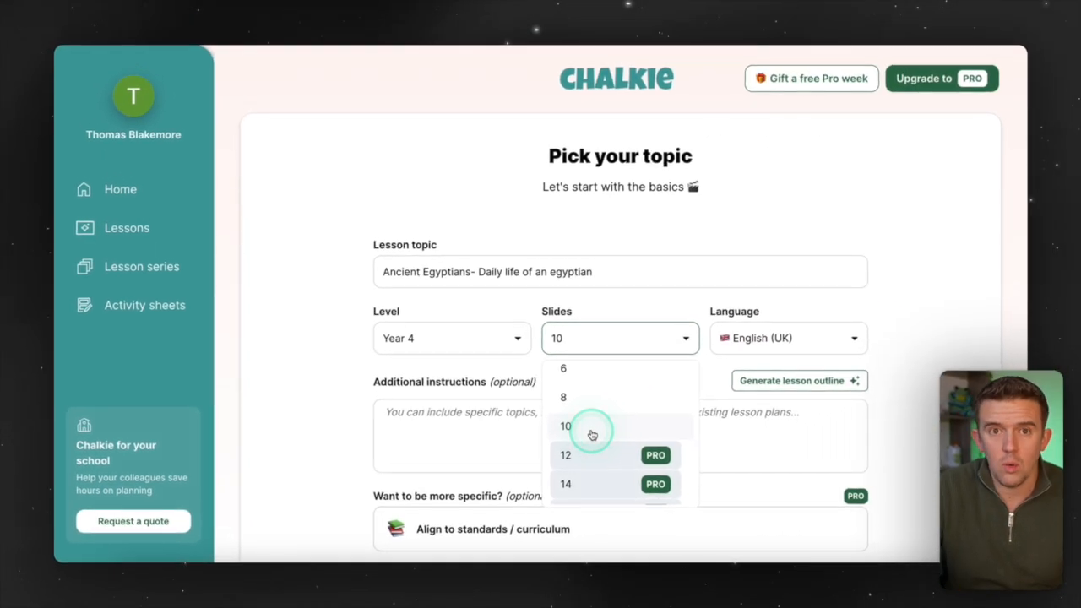
{"action": "scroll", "coordinate": [592, 434], "scroll_direction": "down", "scroll_amount": 3}
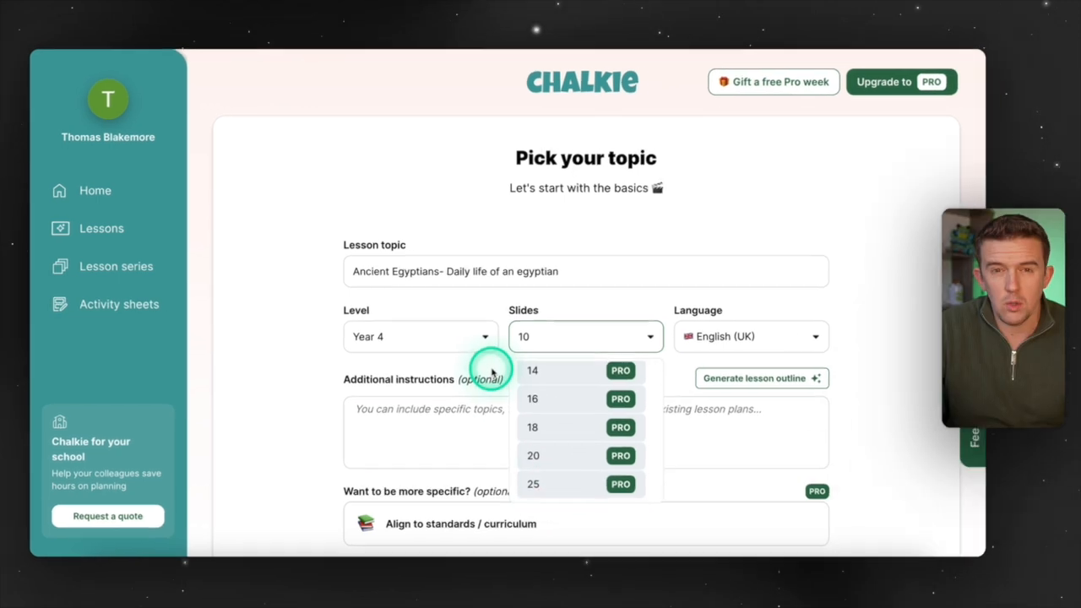
{"action": "scroll", "coordinate": [550, 392], "scroll_direction": "up", "scroll_amount": 1}
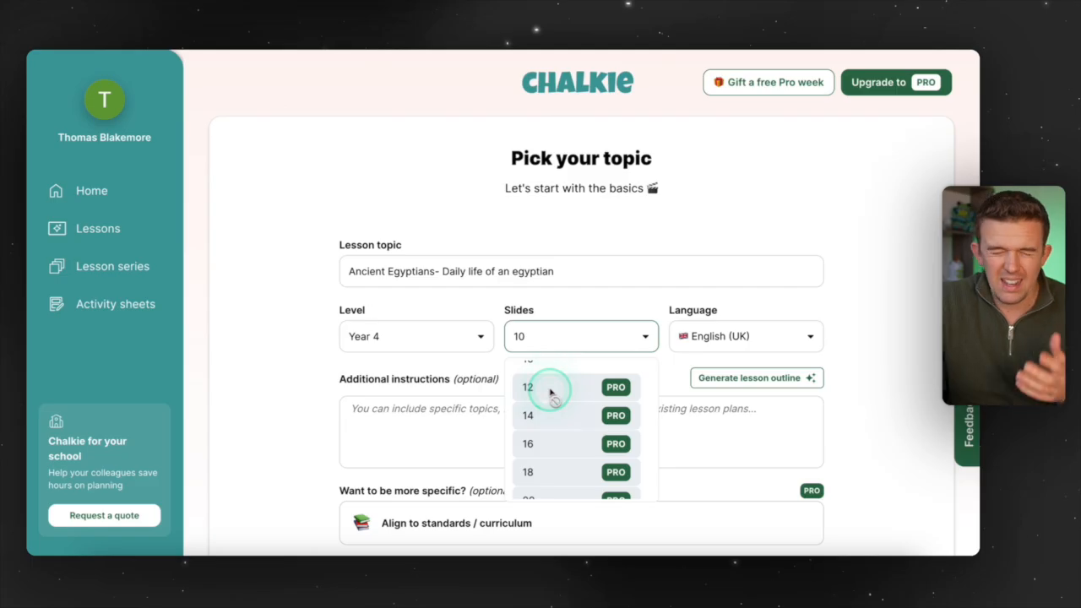
{"action": "left_click", "coordinate": [563, 346]}
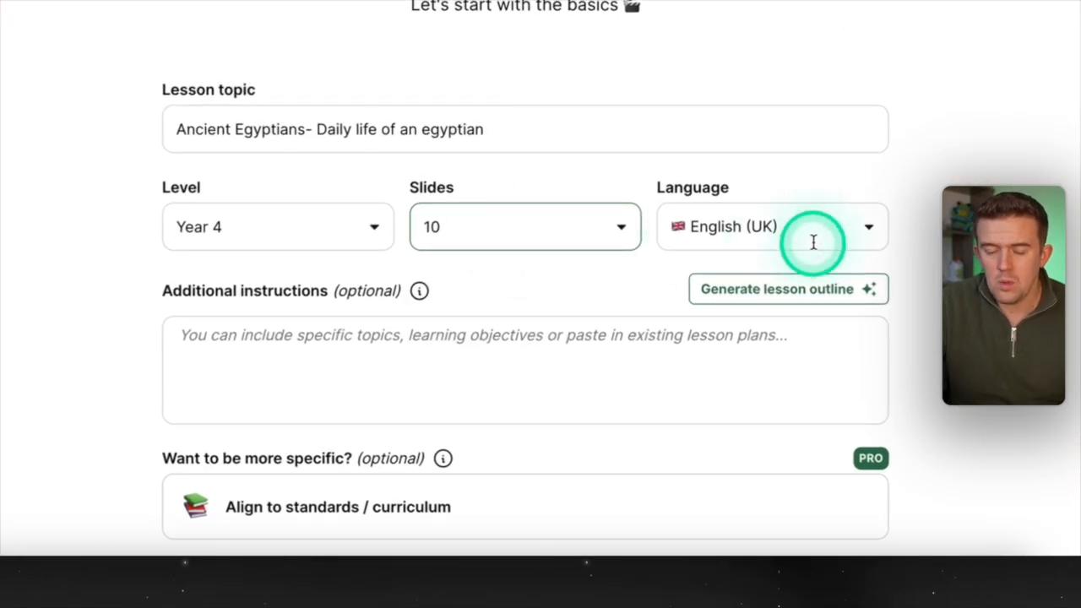
Step: Enter "Keep it quite visual" as the additional instructions for the lesson
{"action": "scroll", "coordinate": [682, 244], "scroll_direction": "down", "scroll_amount": 2}
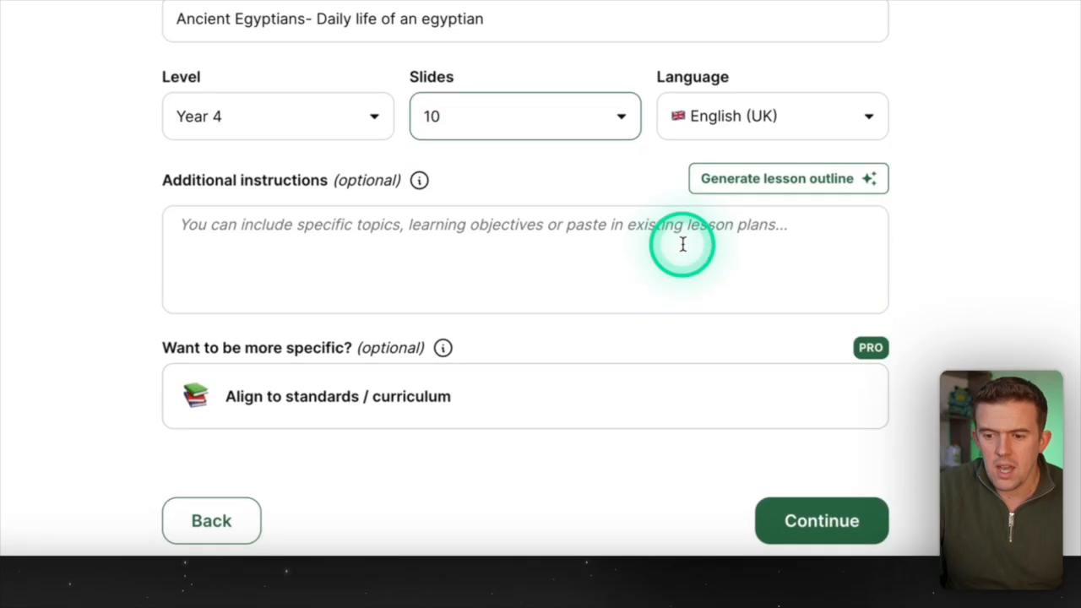
{"action": "left_click", "coordinate": [482, 234]}
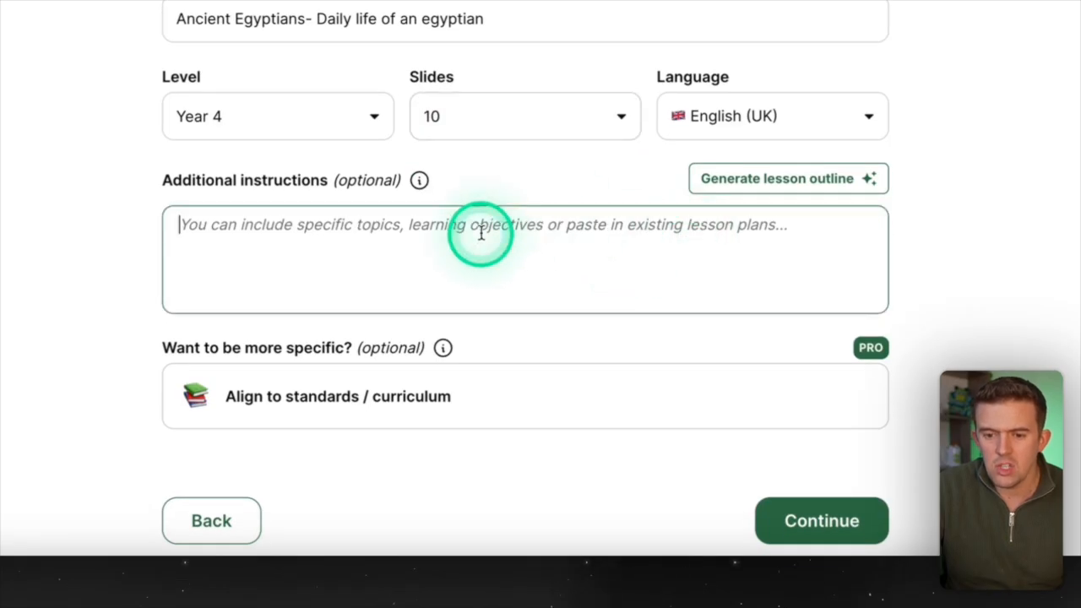
{"action": "type", "text": "Keep it quite visual"}
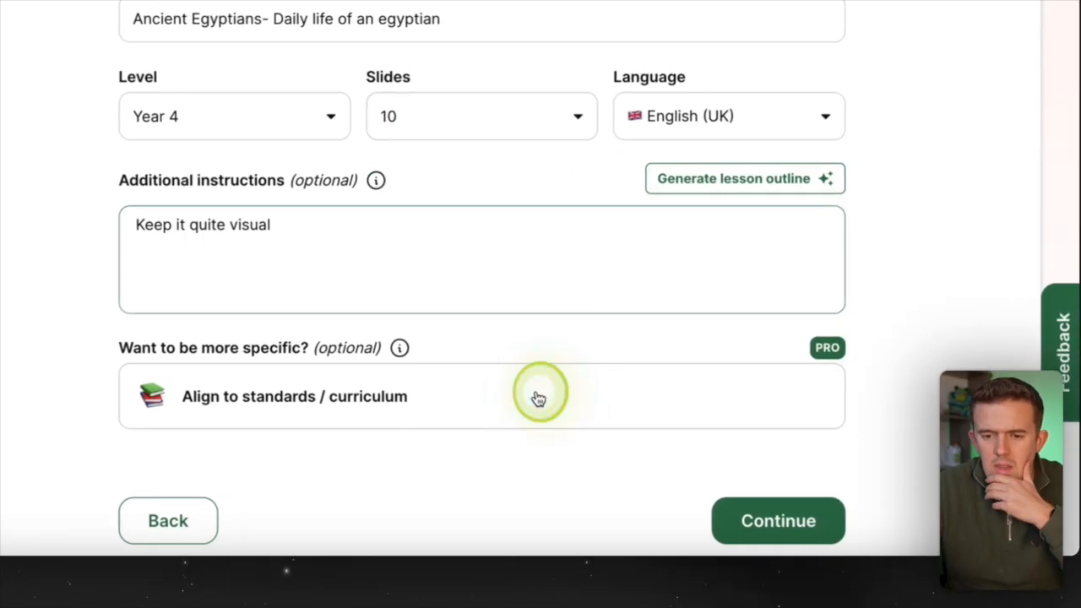
Step: Look through the Year 4 History standards available for curriculum alignment, then return to the lesson form without aligning any
{"action": "left_click", "coordinate": [534, 396]}
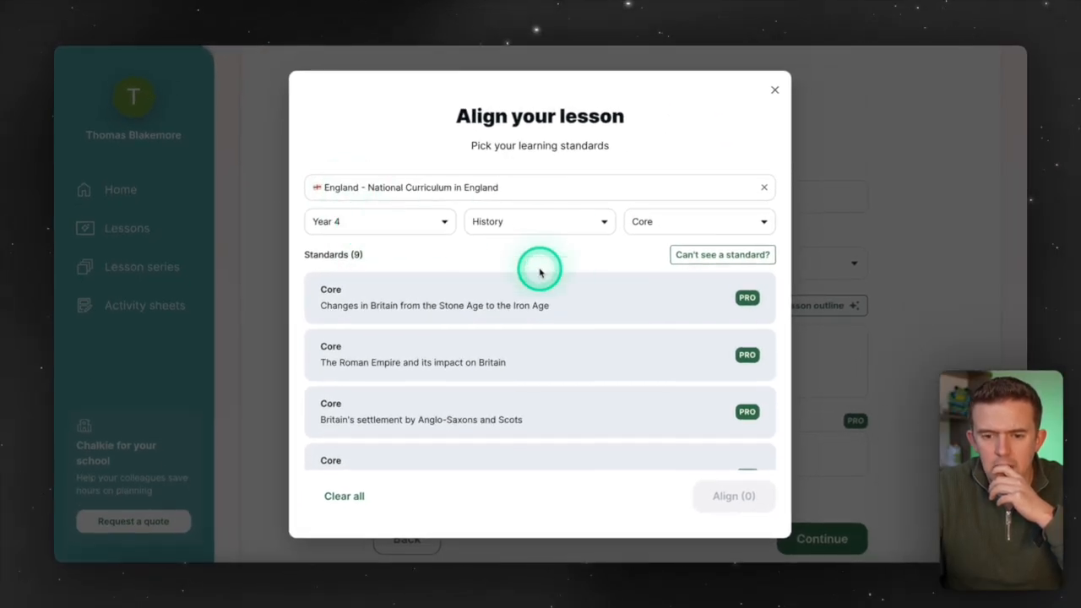
{"action": "scroll", "coordinate": [540, 270], "scroll_direction": "down", "scroll_amount": 2}
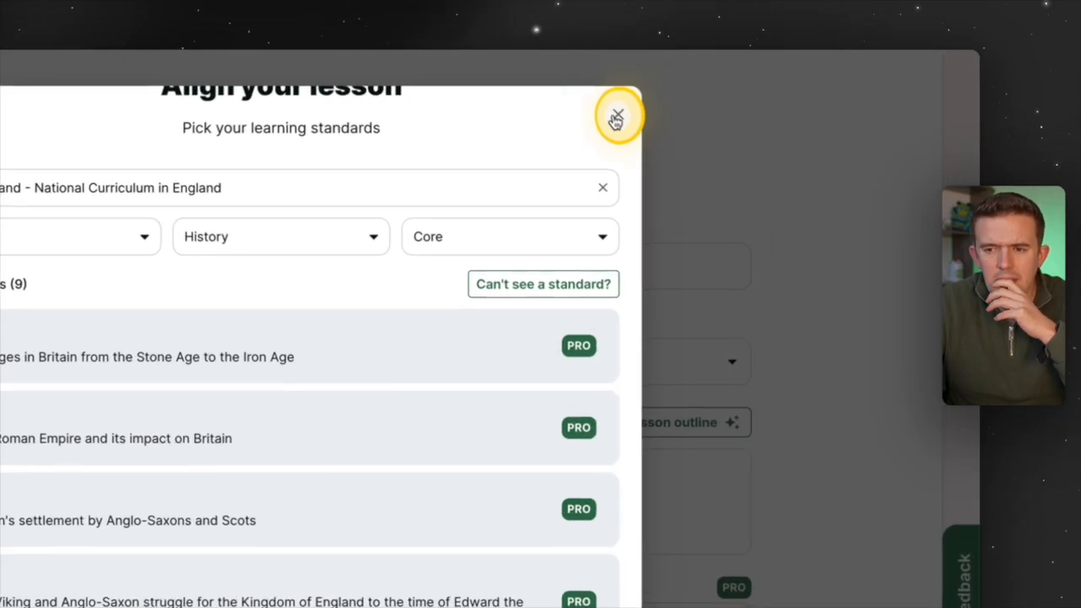
{"action": "left_click", "coordinate": [732, 93]}
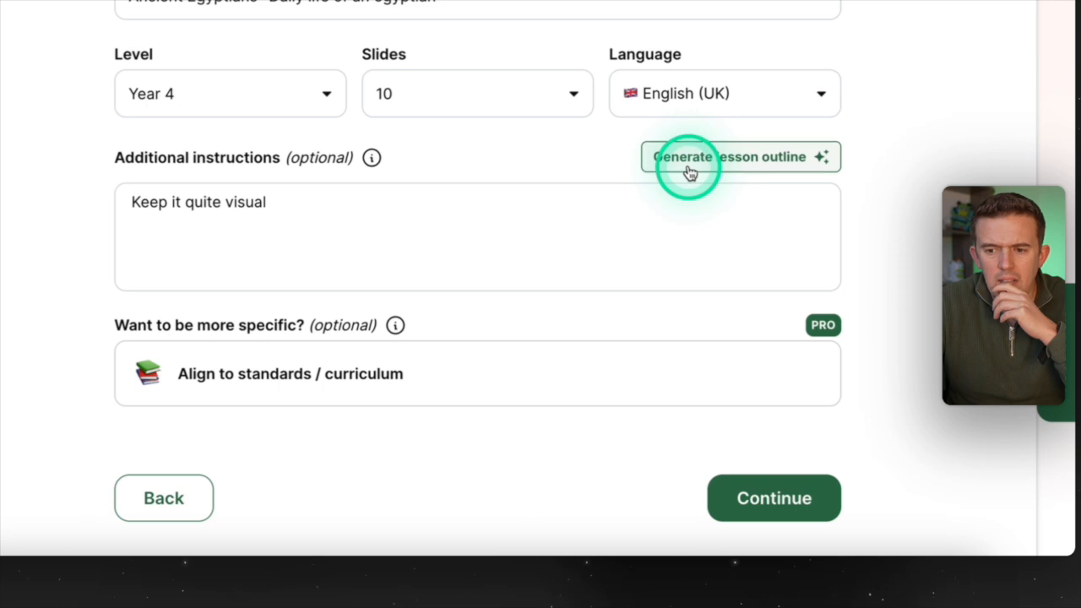
Step: Generate a lesson outline in the additional instructions and continue to the lesson preferences
{"action": "left_click", "coordinate": [688, 169]}
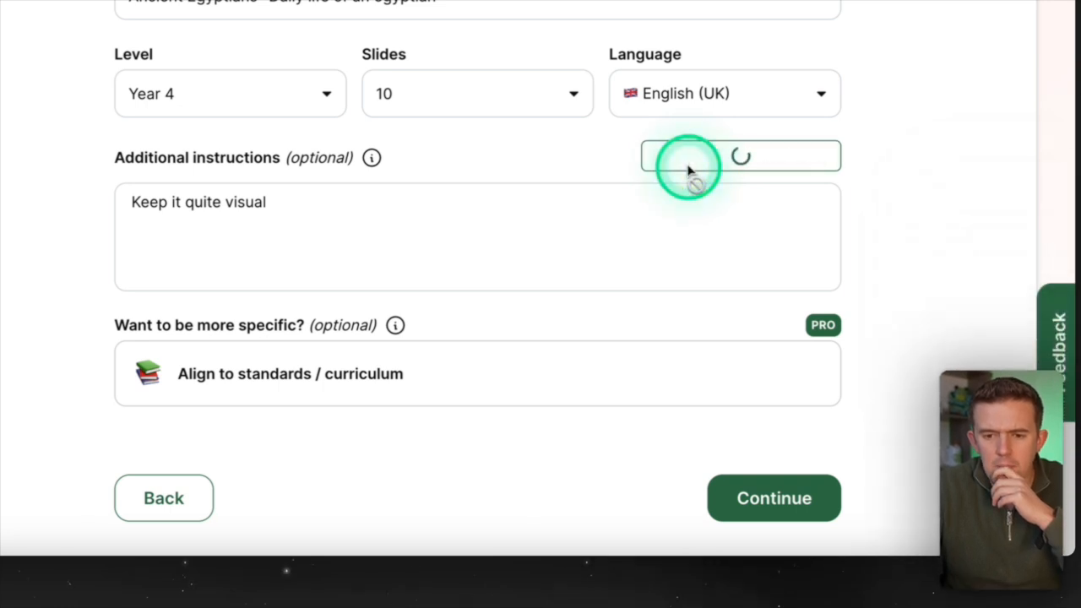
{"action": "scroll", "coordinate": [553, 240], "scroll_direction": "up", "scroll_amount": 3}
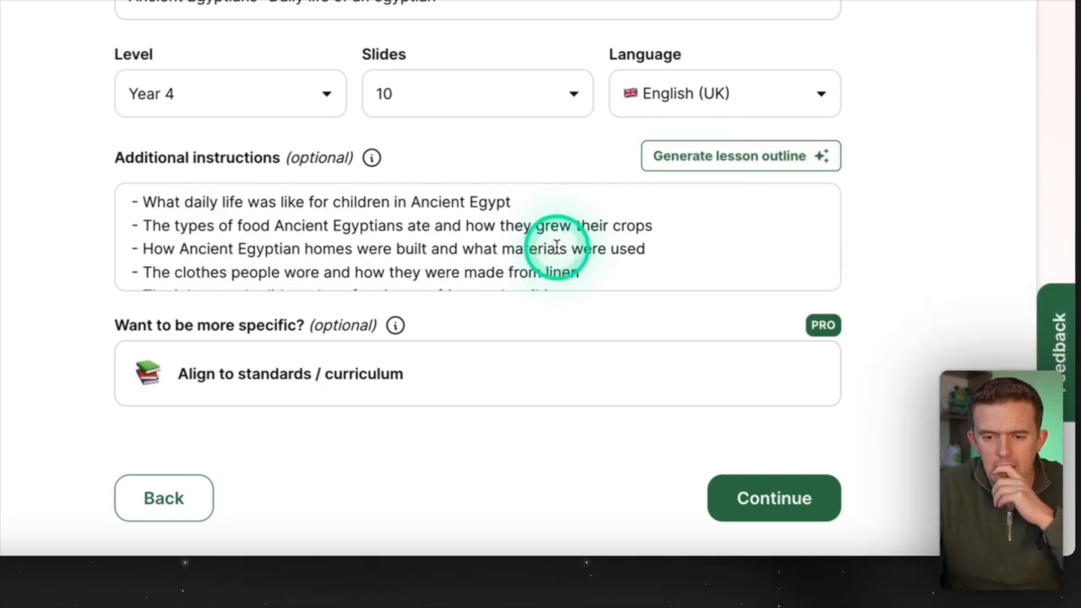
{"action": "left_click", "coordinate": [773, 498]}
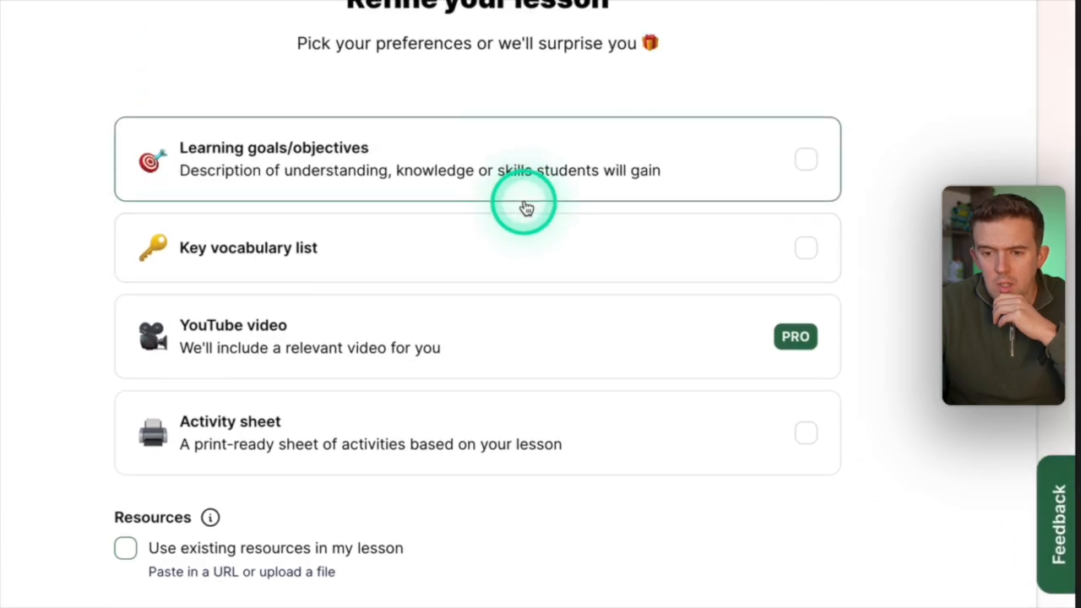
Step: Include learning goals/objectives and a key vocabulary list with the suggested words Pharaoh, River Nile, Afterlife and Hieroglyphs
{"action": "left_click", "coordinate": [513, 244]}
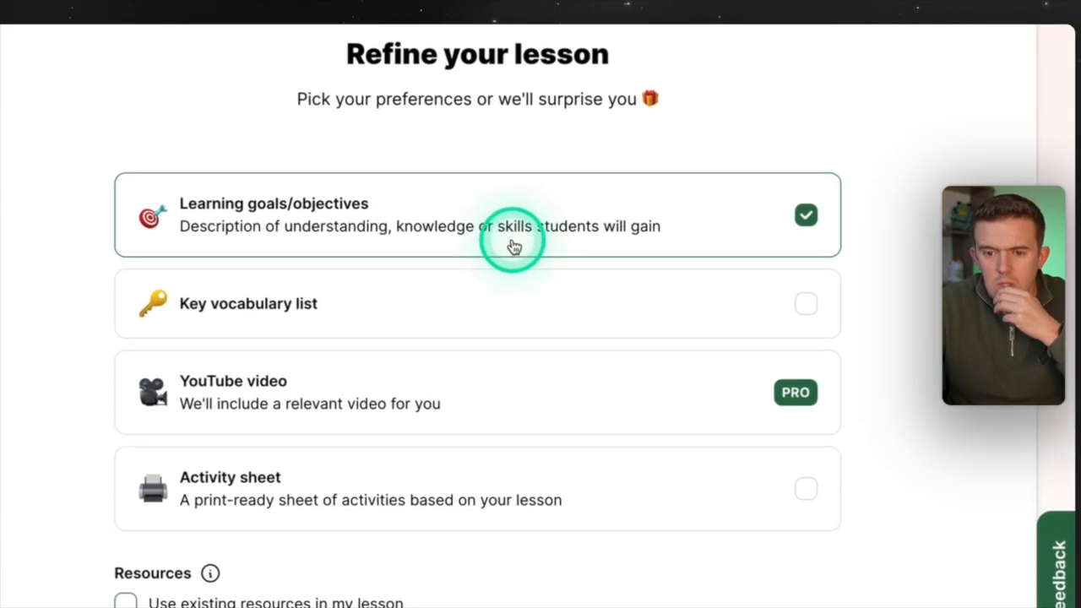
{"action": "left_click", "coordinate": [519, 330]}
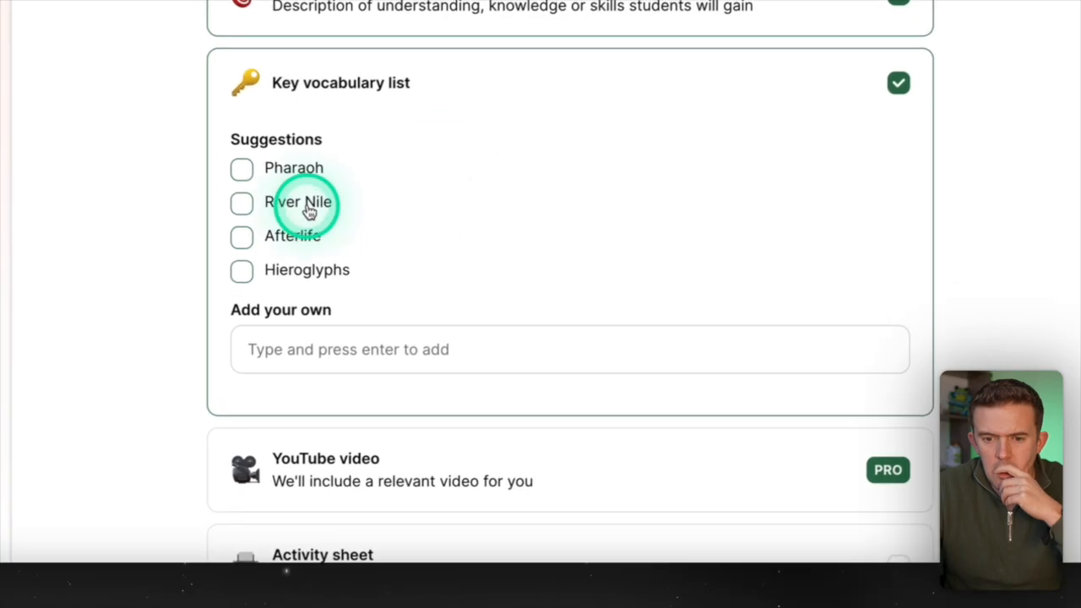
{"action": "left_click", "coordinate": [244, 161]}
{"action": "left_click", "coordinate": [244, 195]}
{"action": "left_click", "coordinate": [244, 229]}
Step: Add Pyramids, Breakfast and Dinner as custom words to the key vocabulary list
{"action": "left_click", "coordinate": [288, 349]}
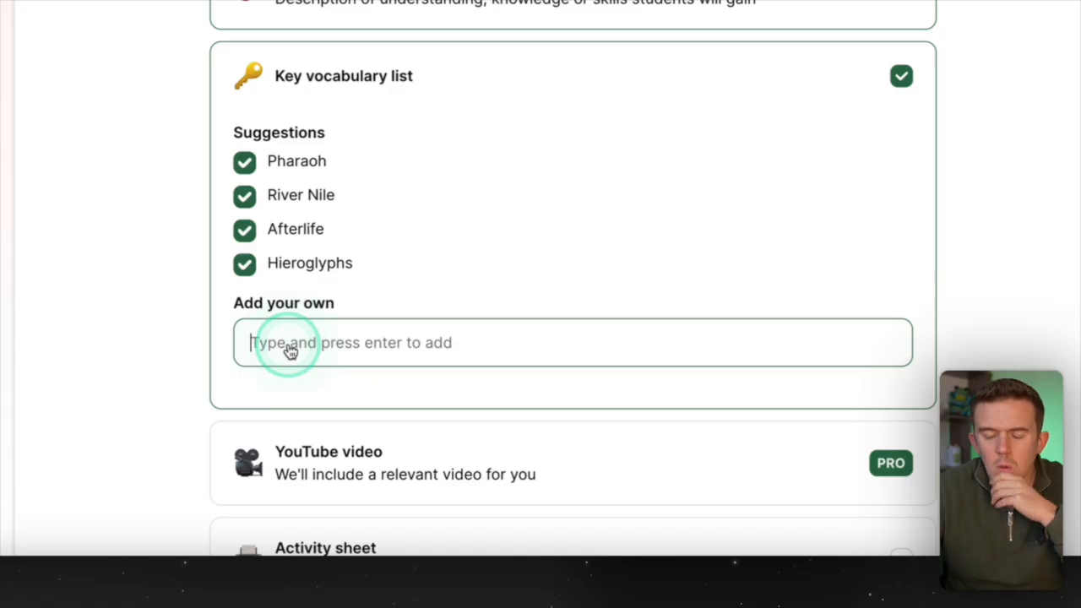
{"action": "left_click", "coordinate": [287, 349]}
{"action": "type", "text": "P"}
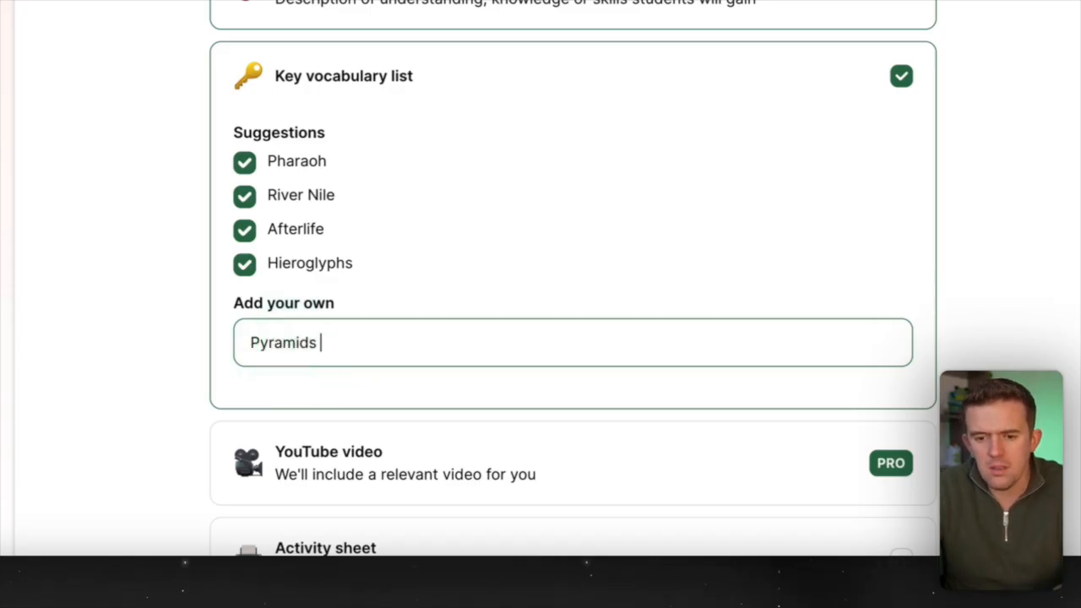
{"action": "type", "text": "yramids"}
{"action": "key", "text": "Return"}
{"action": "left_click", "coordinate": [359, 334]}
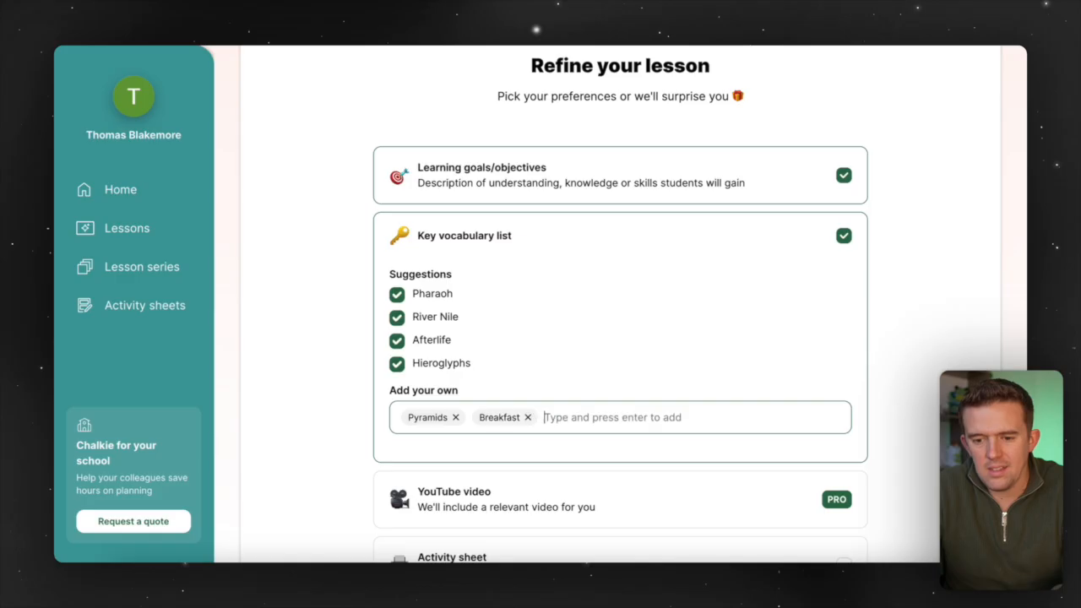
{"action": "key", "text": "Return"}
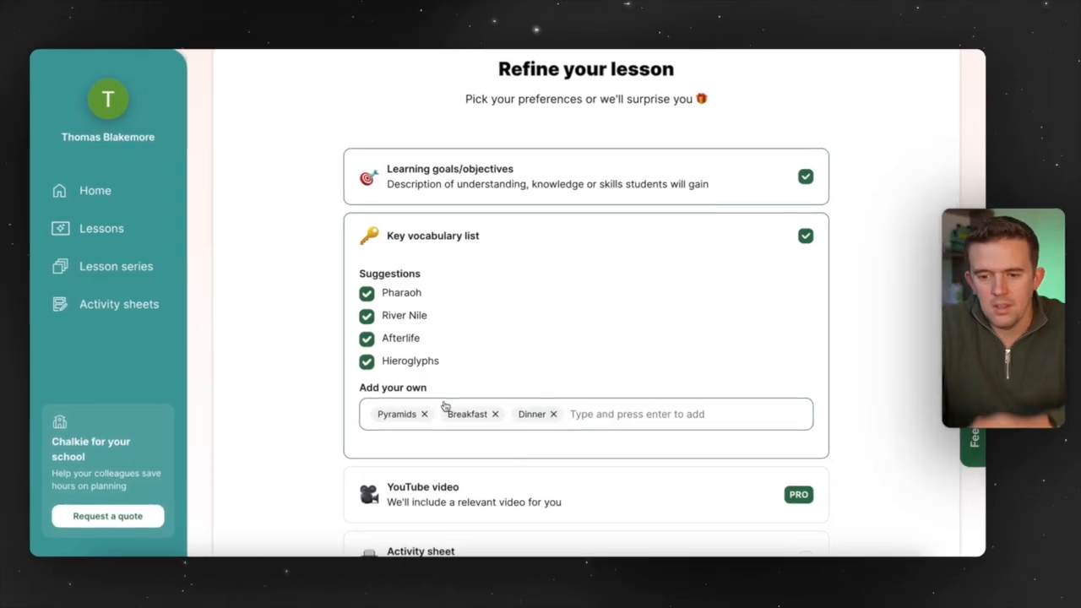
Step: Include a print-ready activity sheet with the lesson
{"action": "scroll", "coordinate": [557, 447], "scroll_direction": "down", "scroll_amount": 2}
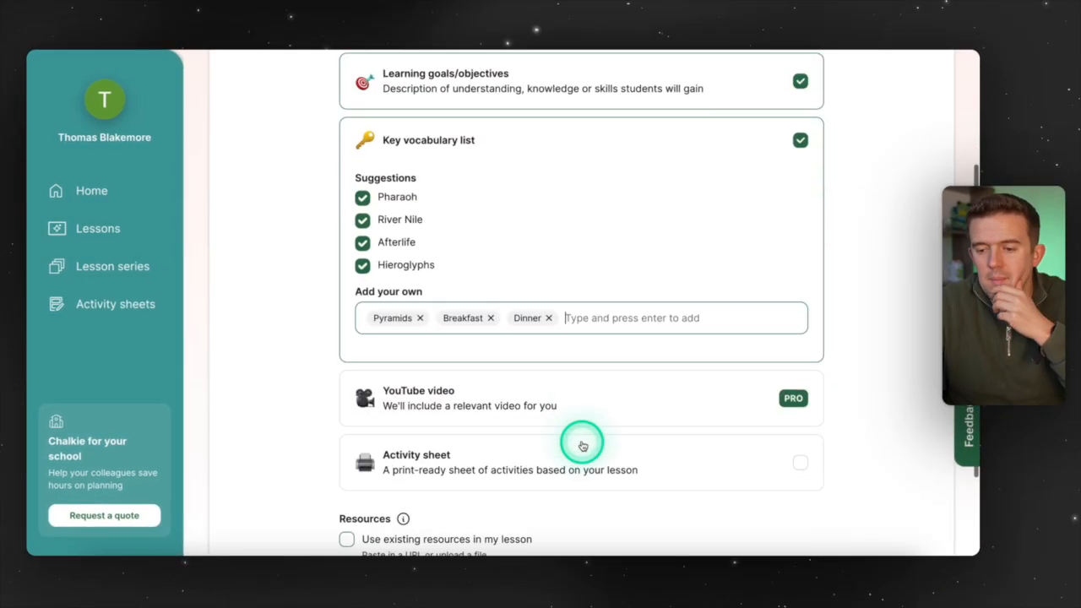
{"action": "scroll", "coordinate": [582, 446], "scroll_direction": "down", "scroll_amount": 2}
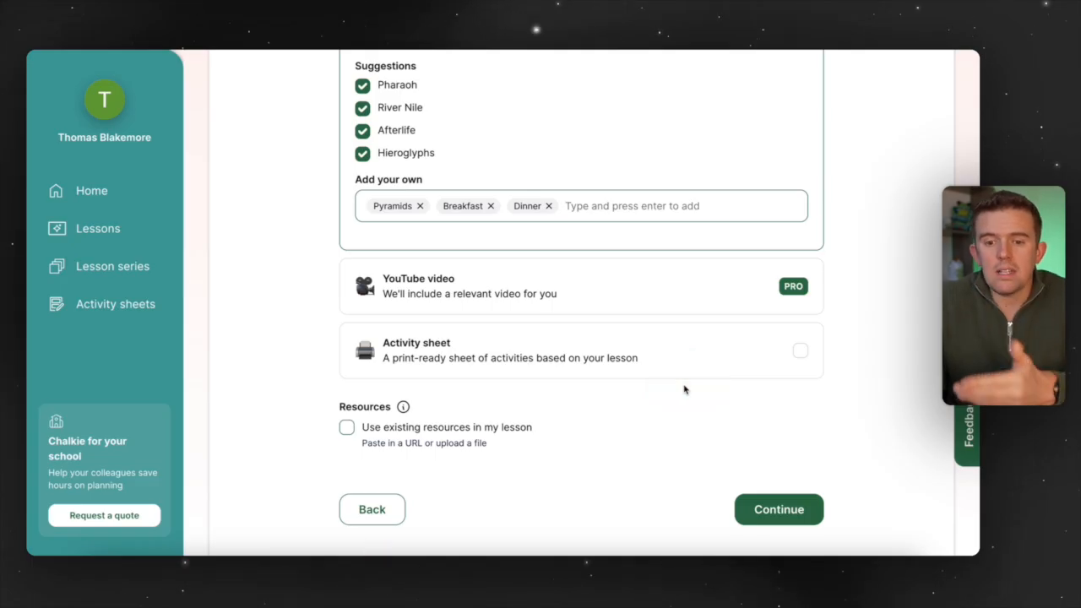
{"action": "left_click", "coordinate": [798, 350]}
Step: Examine the activity sheet templates and the optional support, core and challenge versions for different learners
{"action": "scroll", "coordinate": [619, 385], "scroll_direction": "down", "scroll_amount": 5}
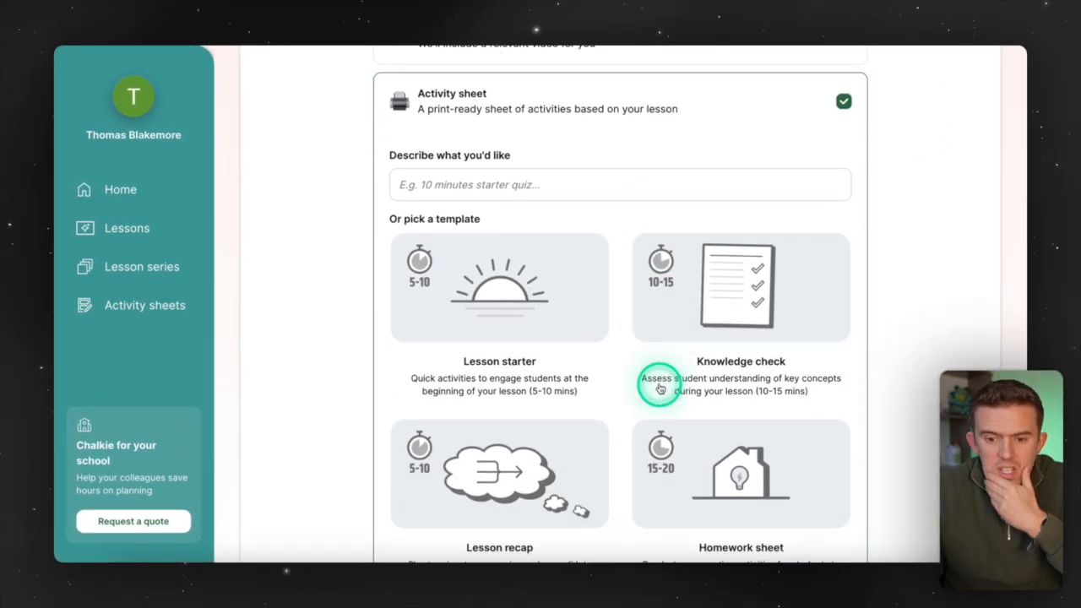
{"action": "scroll", "coordinate": [568, 353], "scroll_direction": "down", "scroll_amount": 1}
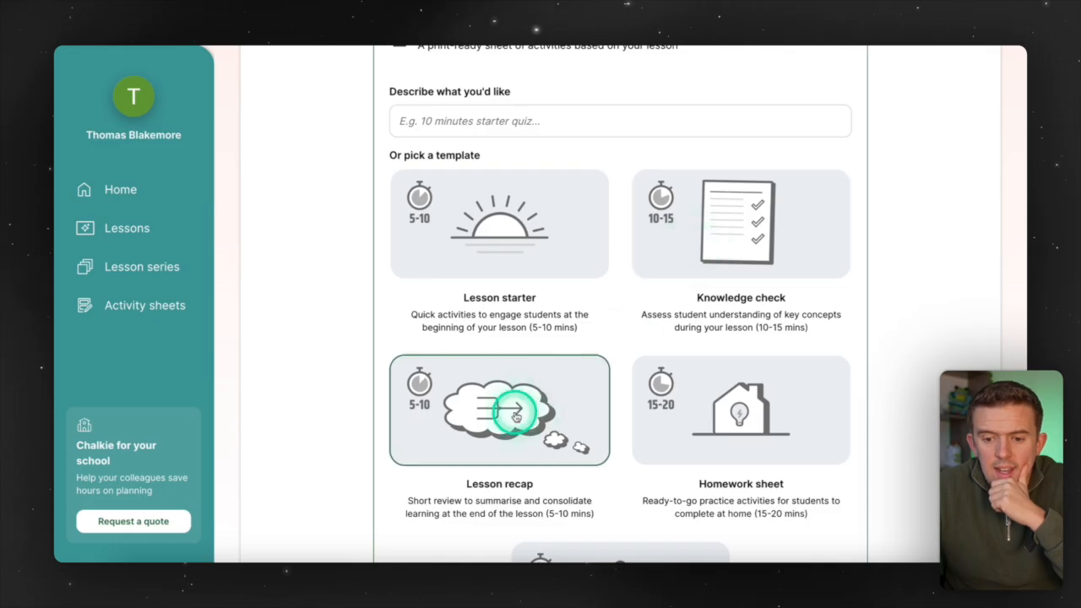
{"action": "scroll", "coordinate": [591, 354], "scroll_direction": "down", "scroll_amount": 1}
{"action": "scroll", "coordinate": [676, 388], "scroll_direction": "down", "scroll_amount": 3}
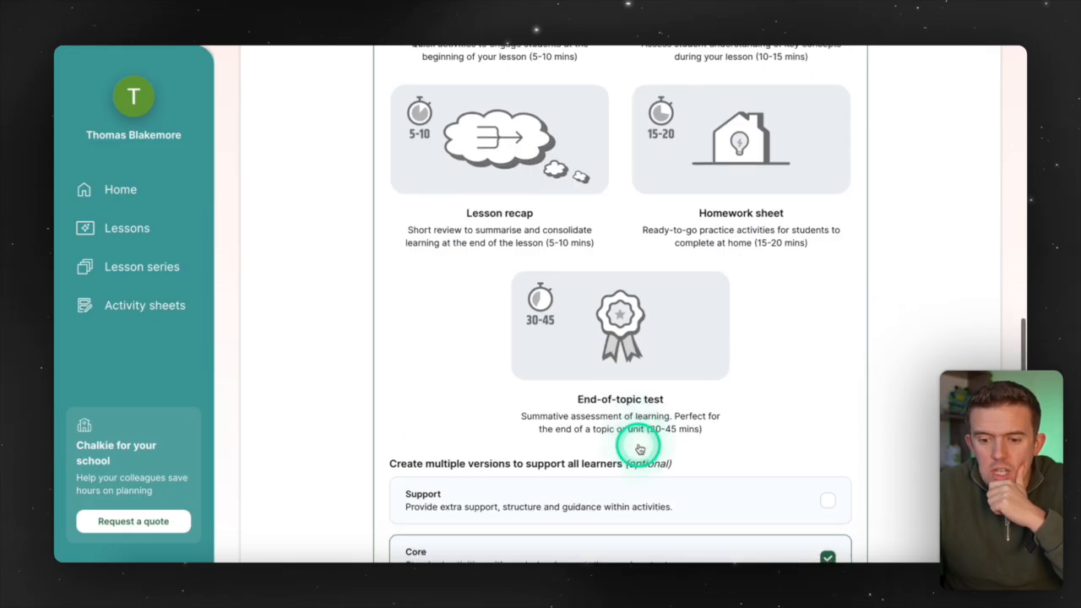
{"action": "scroll", "coordinate": [565, 312], "scroll_direction": "up", "scroll_amount": 4}
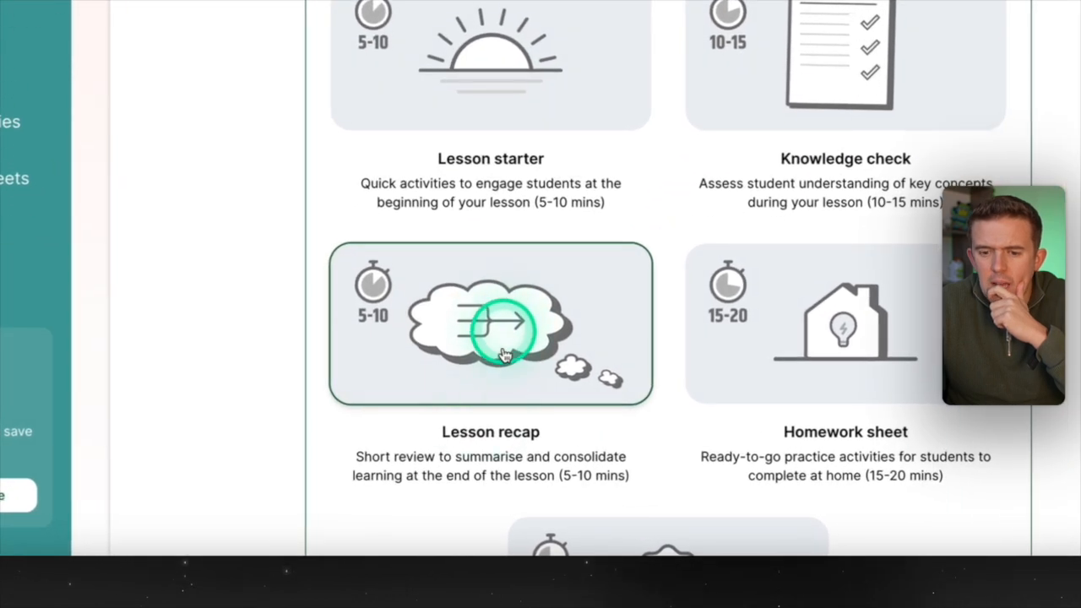
{"action": "scroll", "coordinate": [474, 412], "scroll_direction": "down", "scroll_amount": 3}
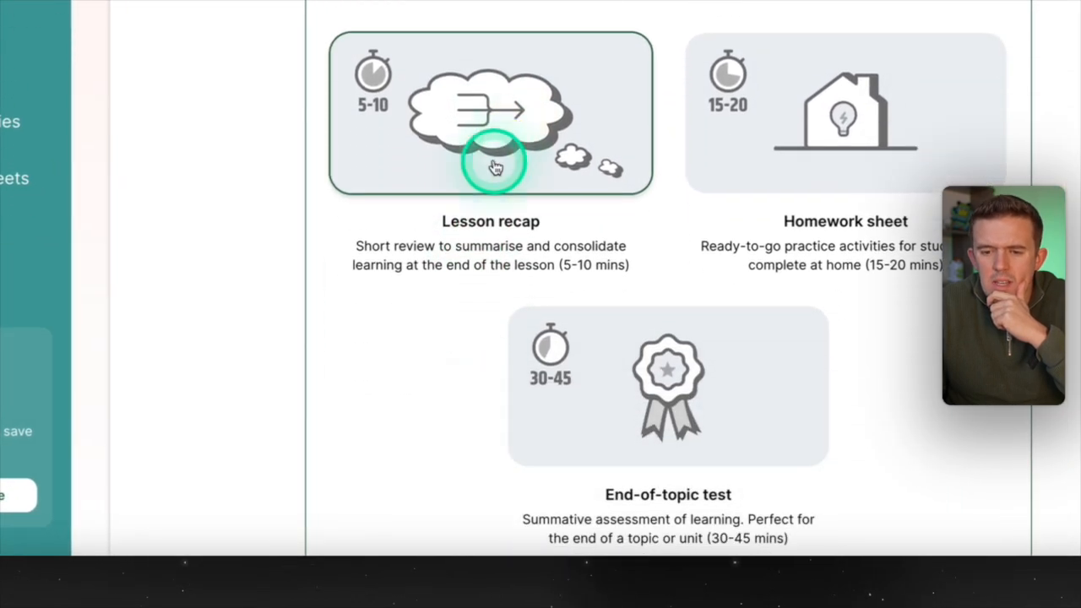
{"action": "scroll", "coordinate": [467, 266], "scroll_direction": "down", "scroll_amount": 5}
{"action": "scroll", "coordinate": [466, 268], "scroll_direction": "up", "scroll_amount": 6}
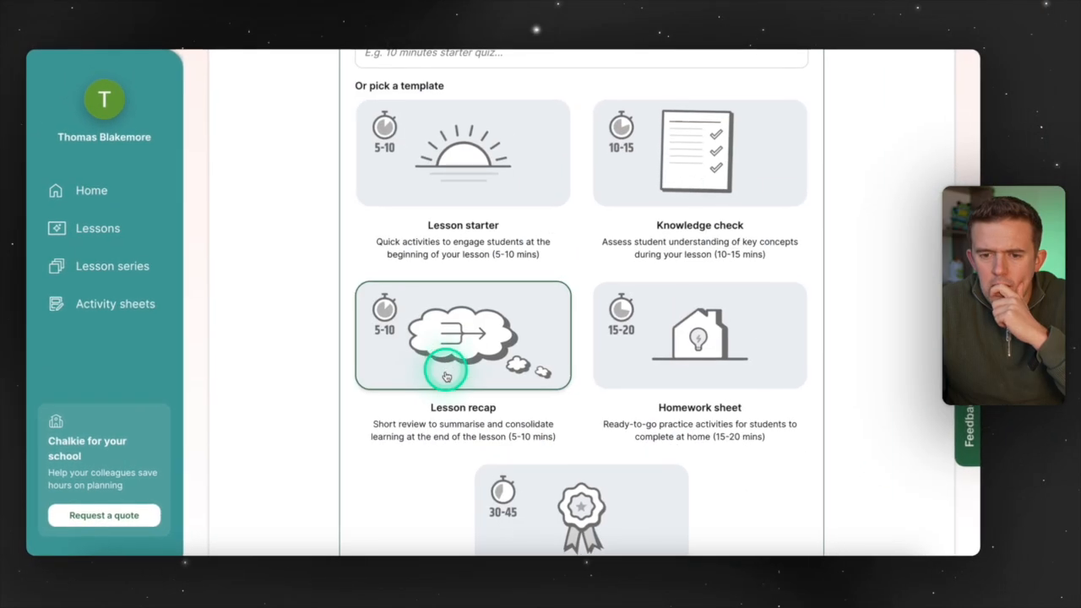
{"action": "scroll", "coordinate": [469, 439], "scroll_direction": "down", "scroll_amount": 6}
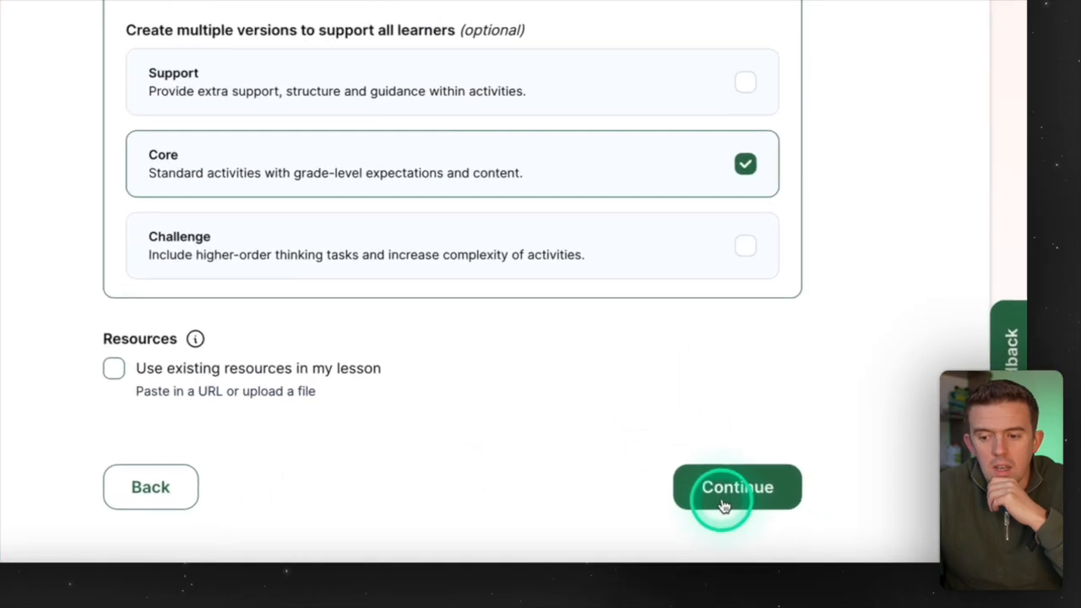
Step: Proceed to the theme choice with the Core activity sheet version, apply the Simple theme and generate the lesson
{"action": "left_click", "coordinate": [821, 509]}
{"action": "scroll", "coordinate": [459, 96], "scroll_direction": "up", "scroll_amount": 7}
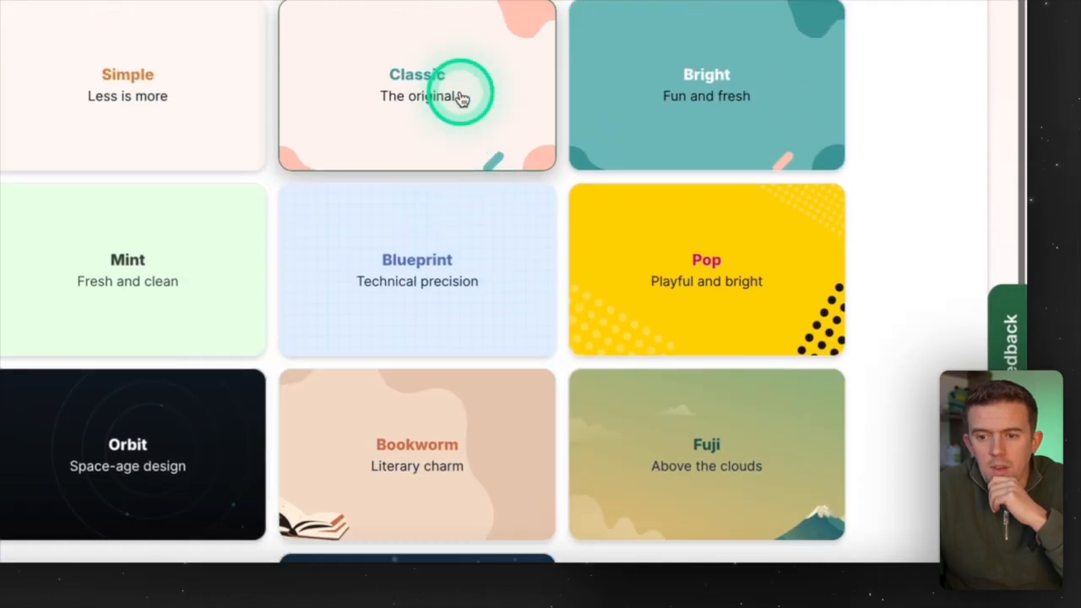
{"action": "scroll", "coordinate": [460, 97], "scroll_direction": "down", "scroll_amount": 2}
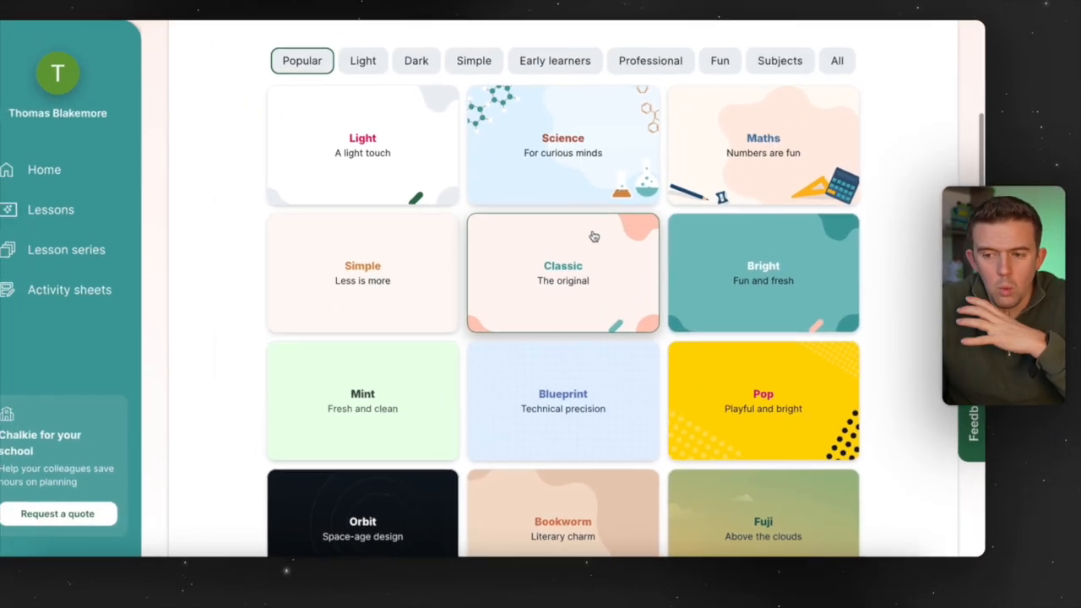
{"action": "left_click", "coordinate": [594, 250]}
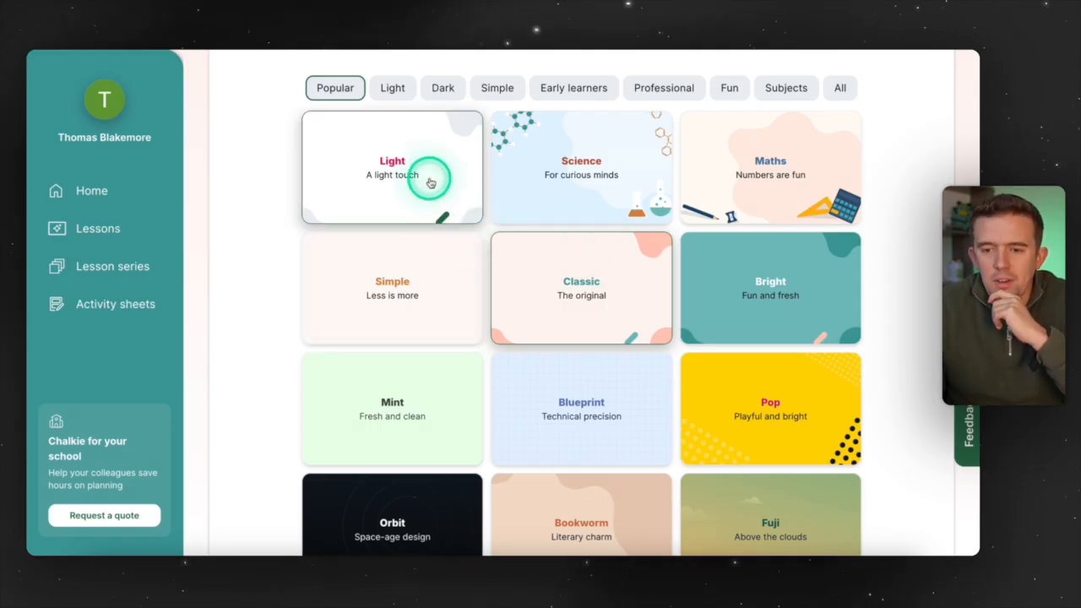
{"action": "scroll", "coordinate": [680, 342], "scroll_direction": "down", "scroll_amount": 2}
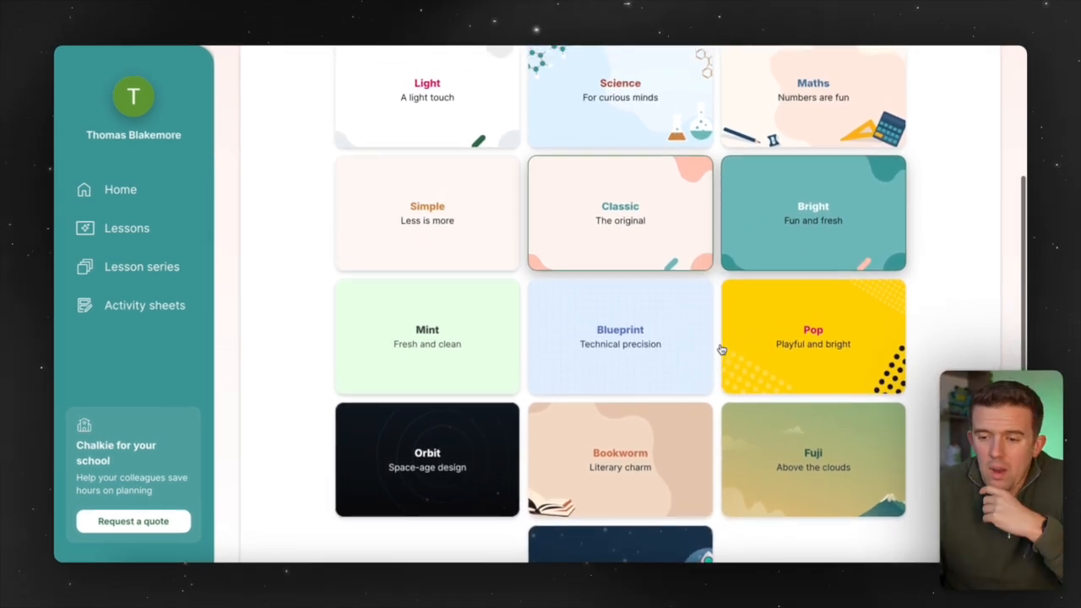
{"action": "scroll", "coordinate": [722, 348], "scroll_direction": "up", "scroll_amount": 1}
{"action": "scroll", "coordinate": [721, 348], "scroll_direction": "up", "scroll_amount": 1}
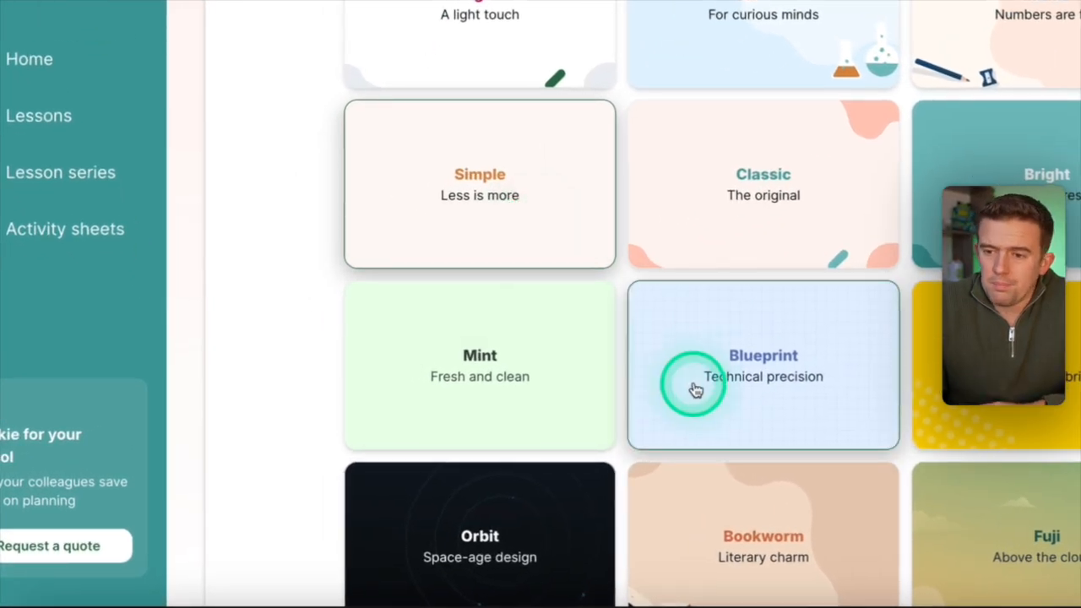
{"action": "scroll", "coordinate": [535, 422], "scroll_direction": "down", "scroll_amount": 3}
{"action": "scroll", "coordinate": [694, 388], "scroll_direction": "down", "scroll_amount": 2}
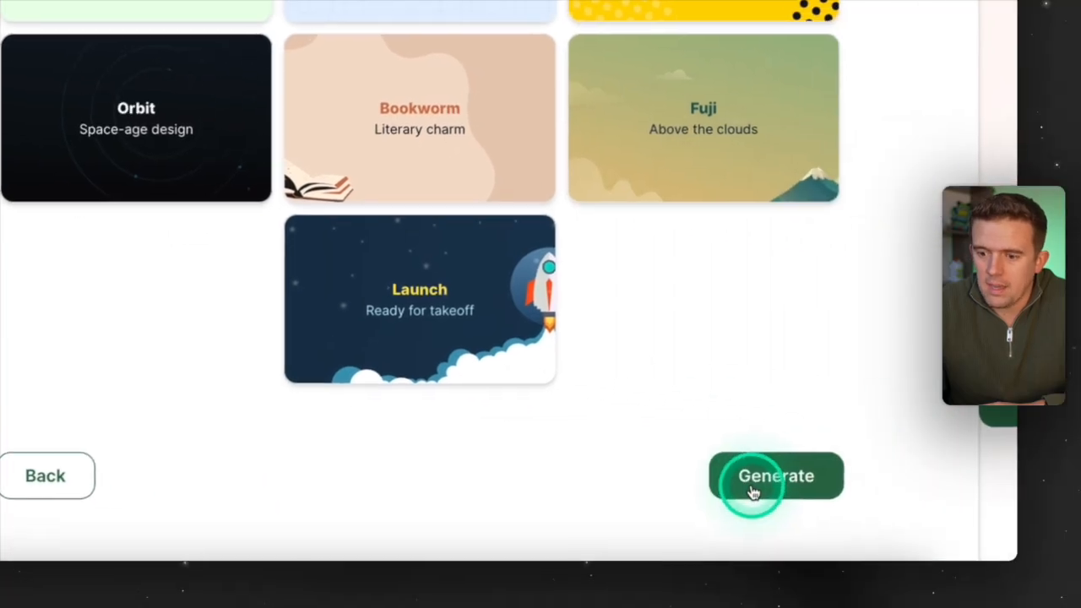
{"action": "left_click", "coordinate": [716, 488]}
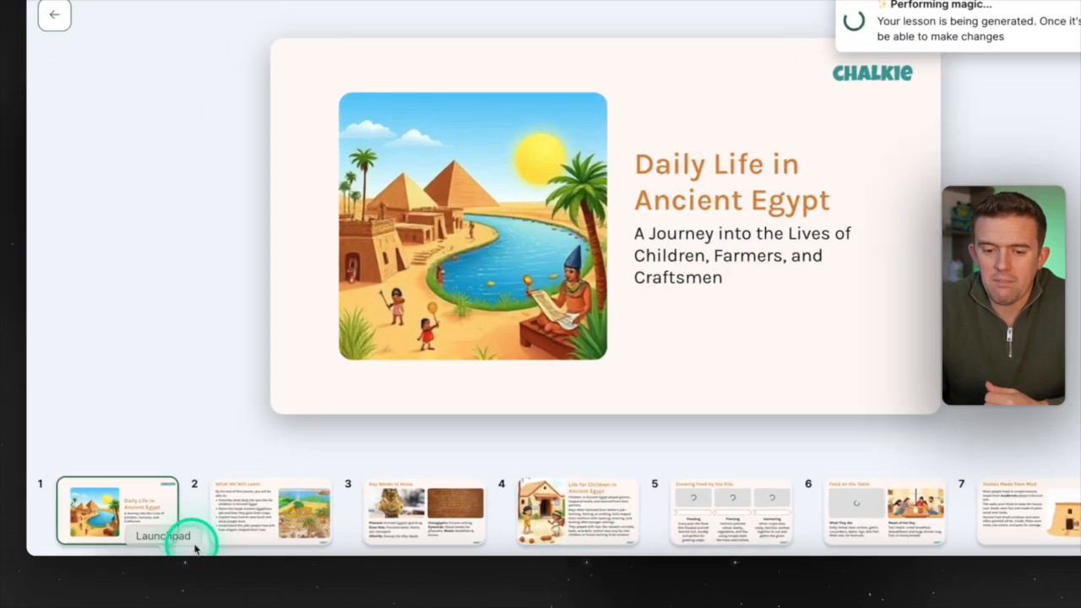
Step: Review the learning objectives slide, and the activity sheet's Reflection Time block and answers page
{"action": "left_click", "coordinate": [215, 527]}
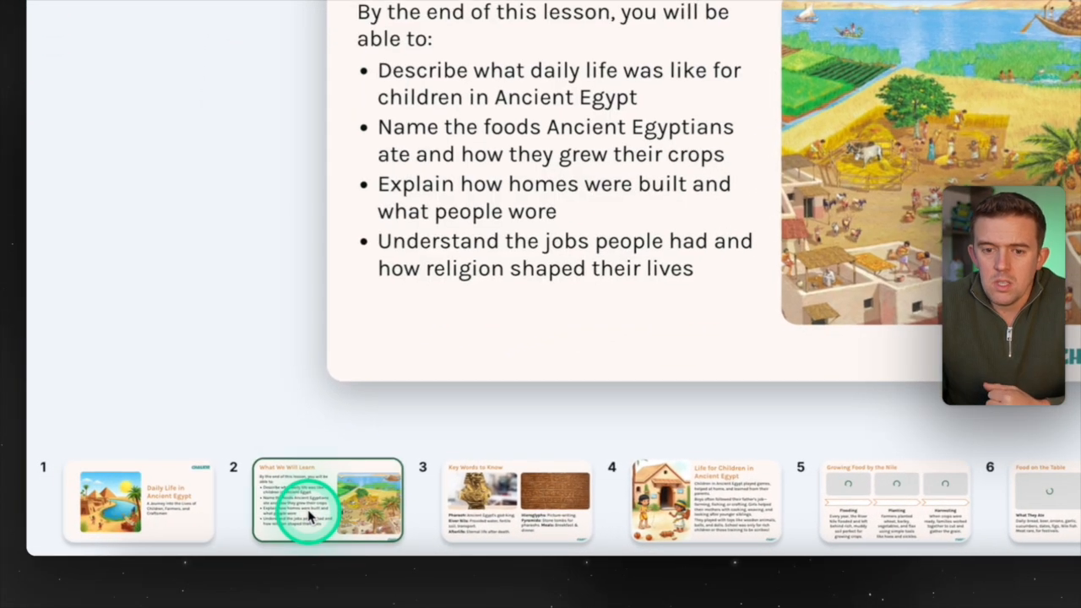
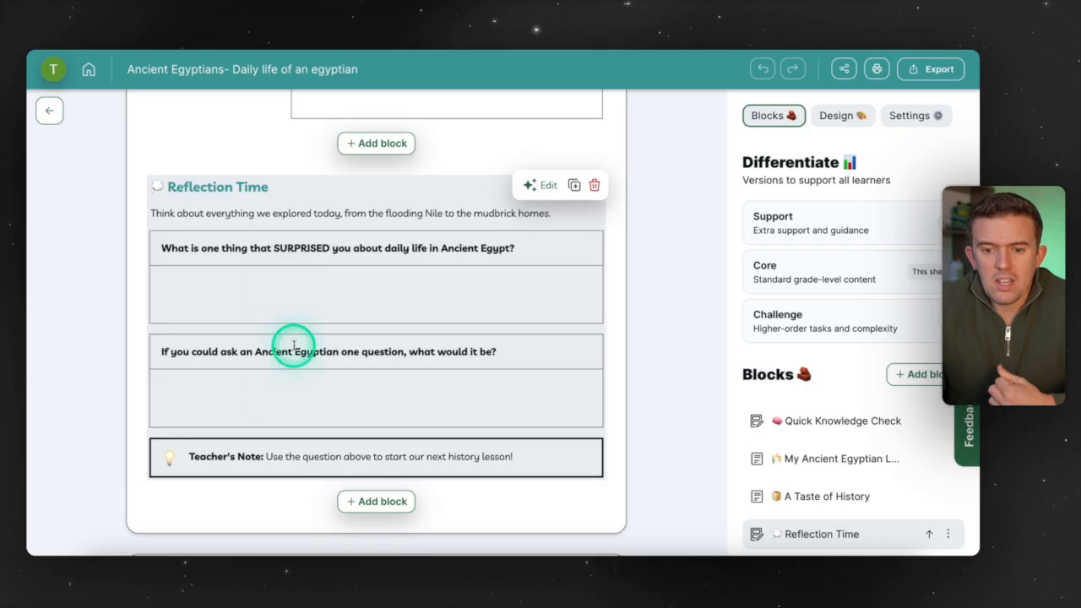
{"action": "scroll", "coordinate": [292, 346], "scroll_direction": "down", "scroll_amount": 3}
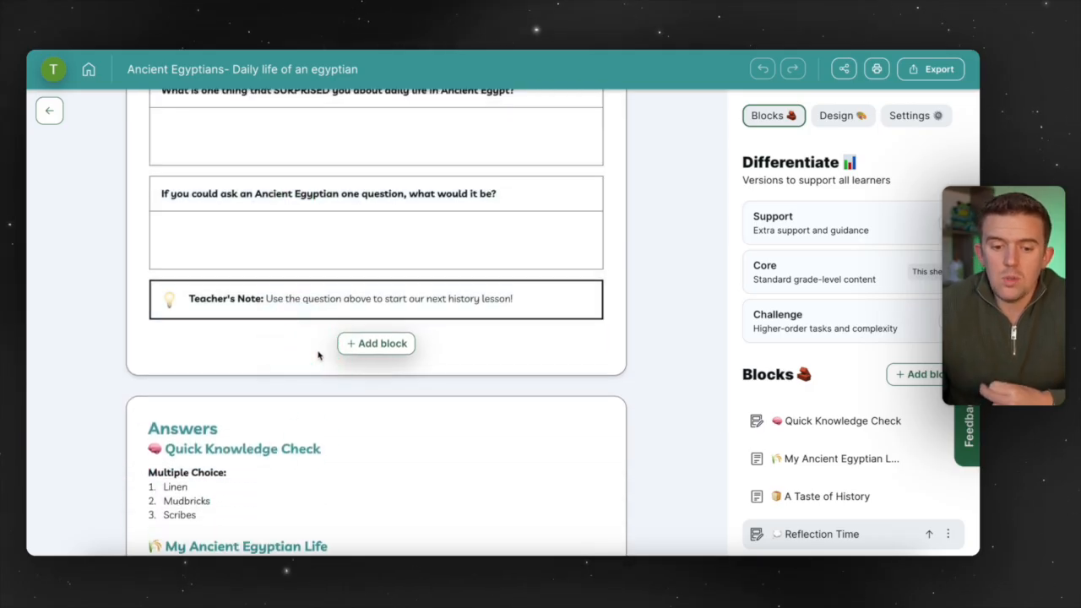
{"action": "scroll", "coordinate": [304, 434], "scroll_direction": "down", "scroll_amount": 5}
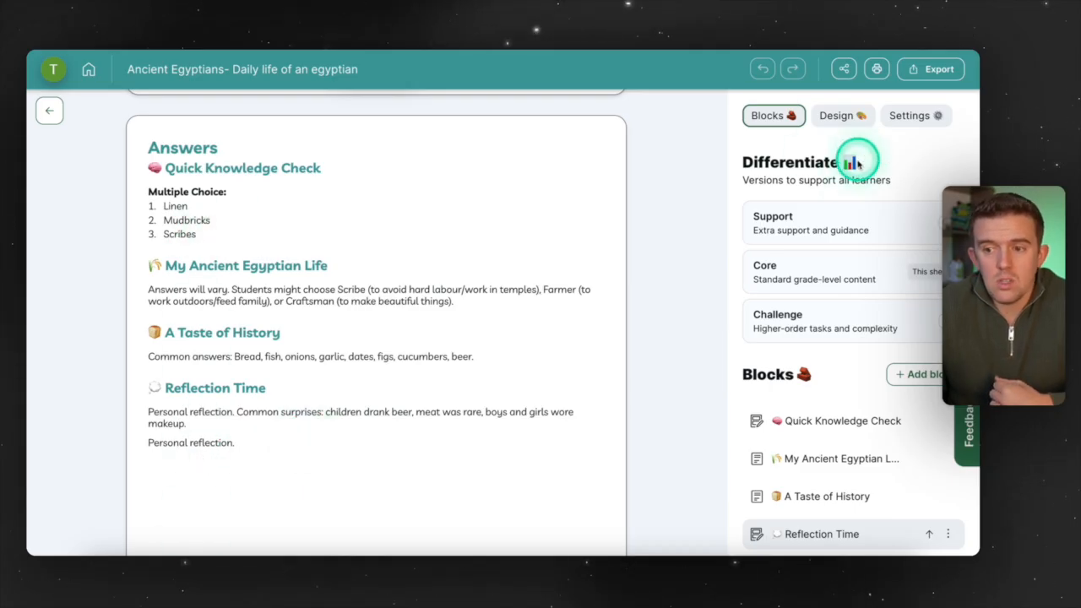
Step: Examine the activity sheet's sharing, printing and export options, along with its differentiated versions and blocks
{"action": "left_click", "coordinate": [847, 67]}
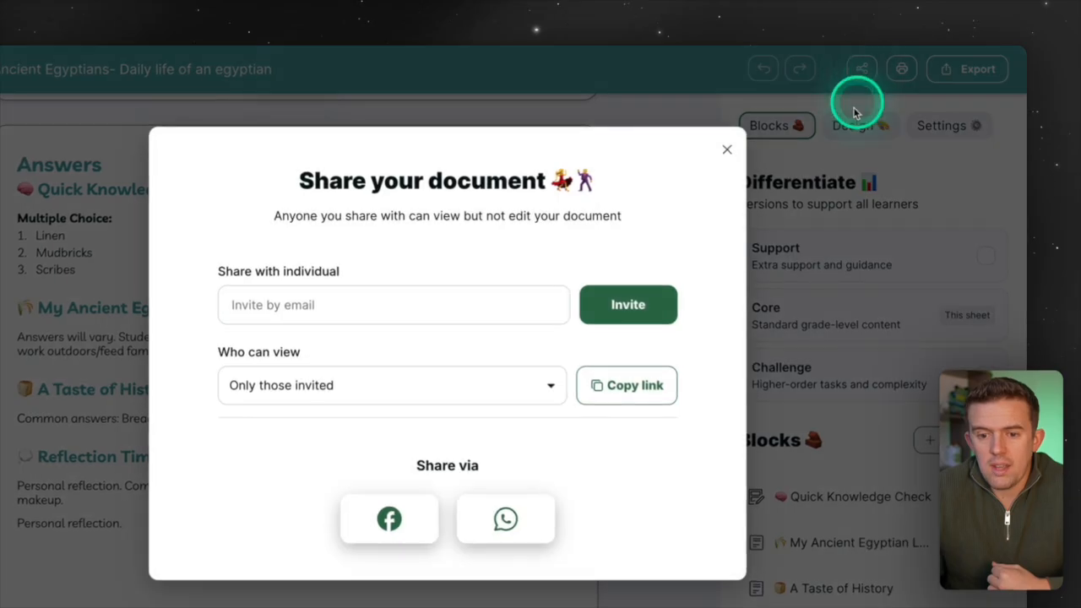
{"action": "left_click", "coordinate": [726, 148]}
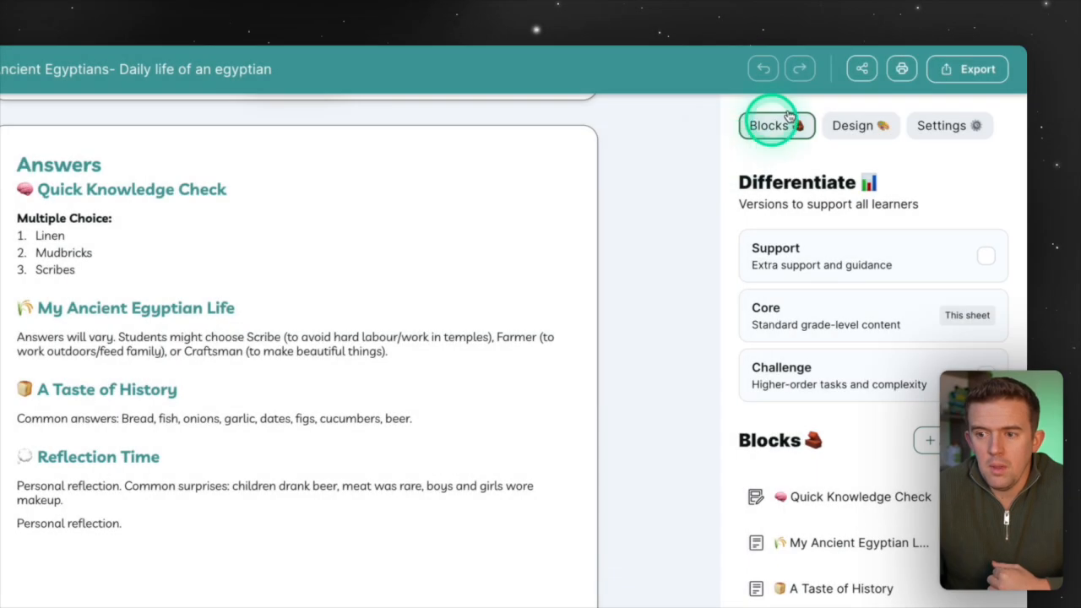
{"action": "left_click", "coordinate": [903, 70]}
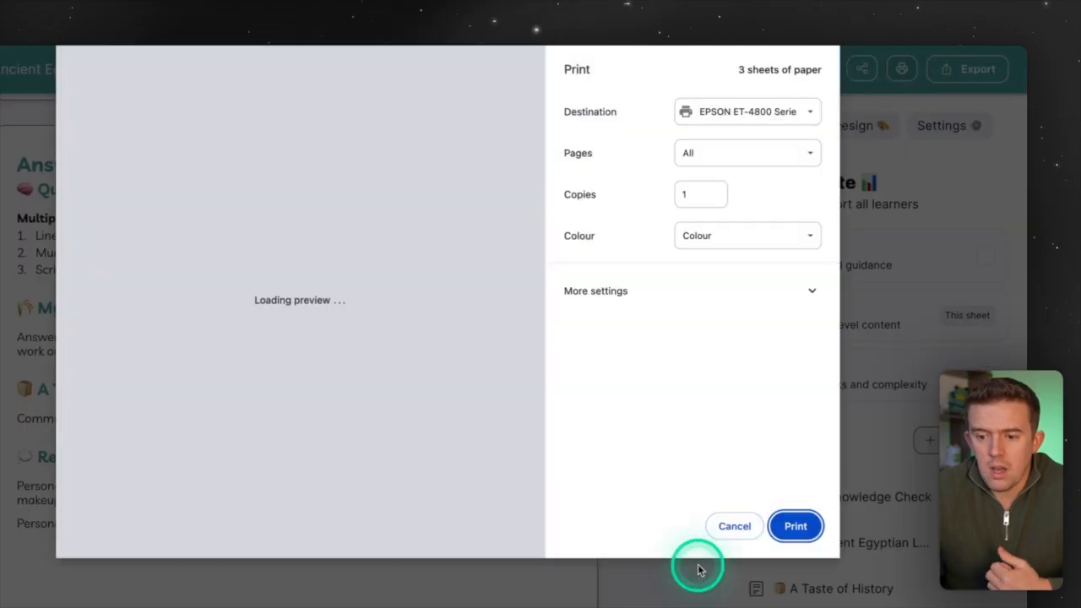
{"action": "left_click", "coordinate": [729, 525]}
{"action": "left_click", "coordinate": [944, 73]}
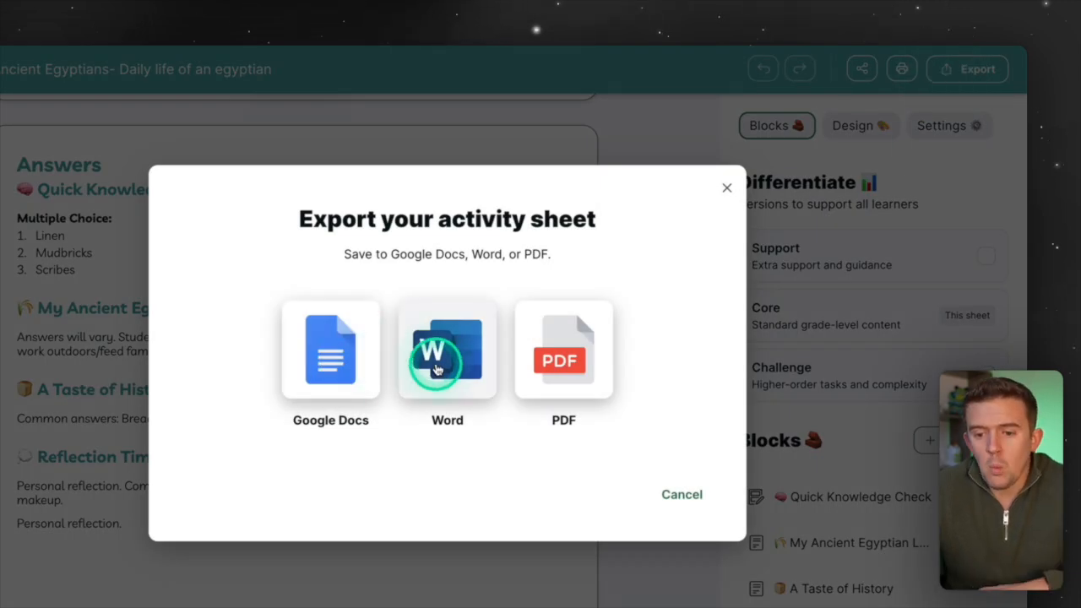
{"action": "left_click", "coordinate": [729, 190]}
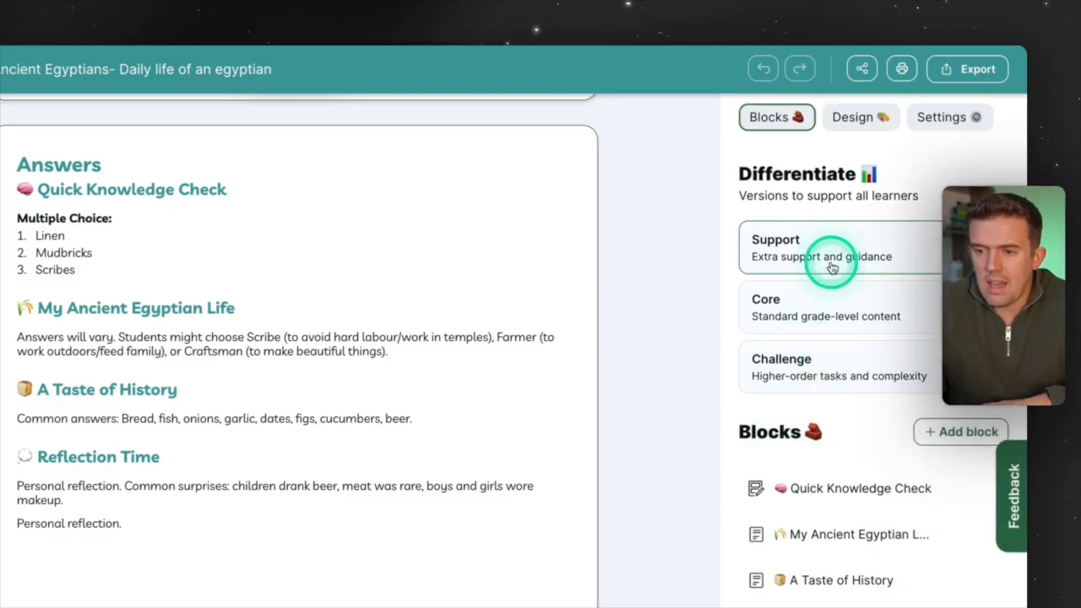
{"action": "scroll", "coordinate": [832, 404], "scroll_direction": "down", "scroll_amount": 1}
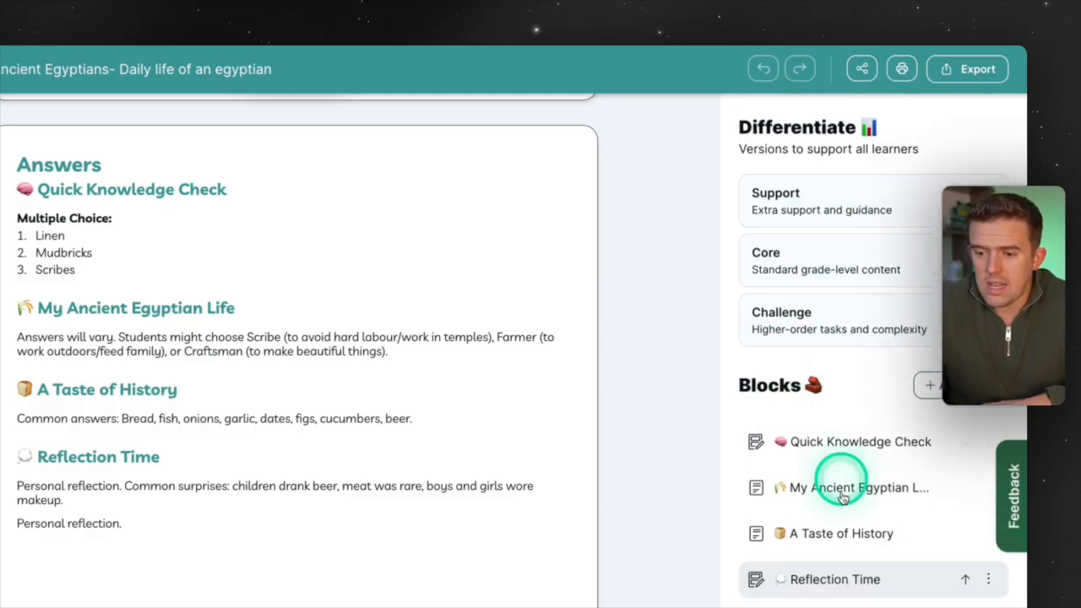
{"action": "scroll", "coordinate": [472, 458], "scroll_direction": "up", "scroll_amount": 18}
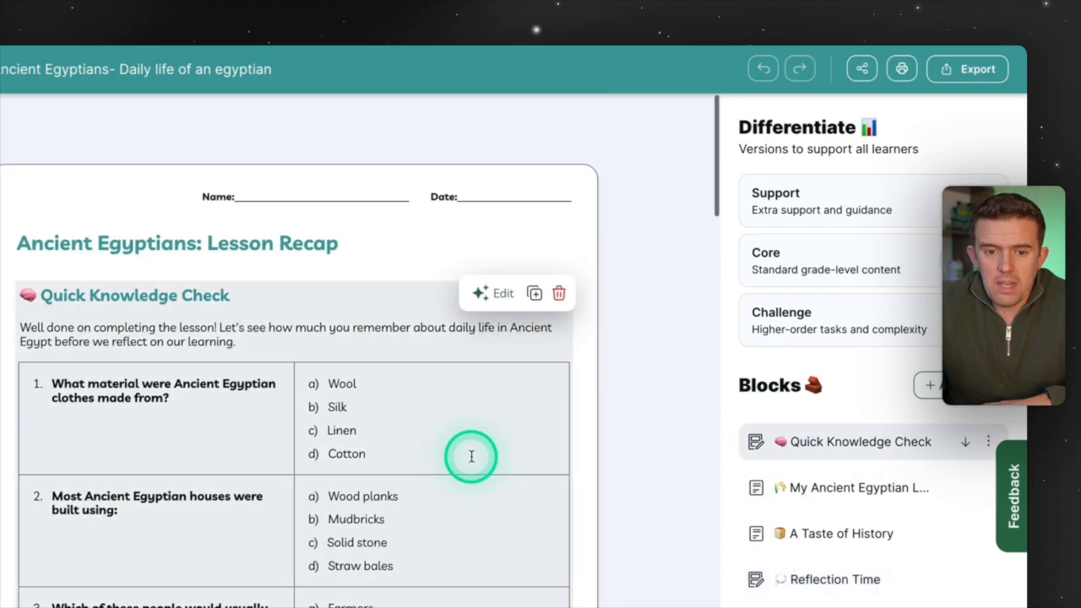
Step: Return to the home page and dismiss the activity sheet notification
{"action": "left_click", "coordinate": [49, 25]}
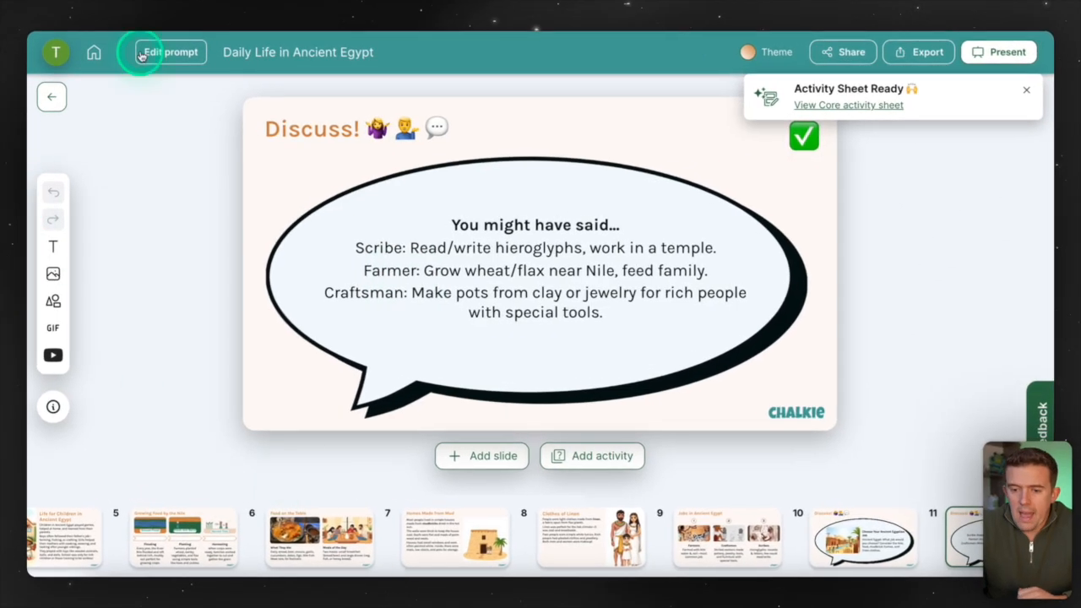
{"action": "left_click", "coordinate": [54, 55]}
{"action": "left_click", "coordinate": [93, 51]}
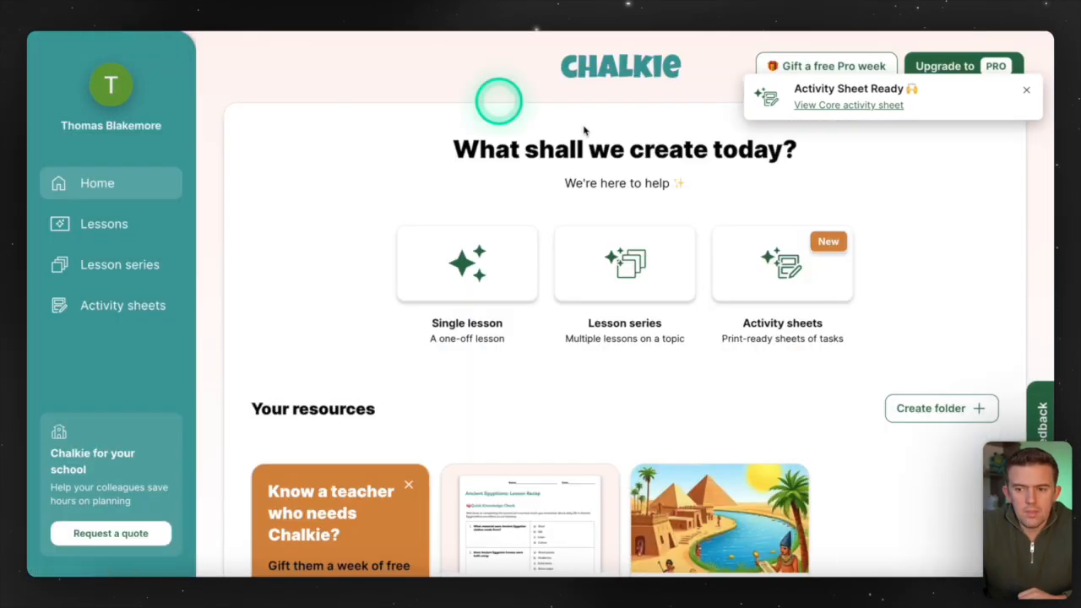
{"action": "left_click", "coordinate": [1028, 92]}
Step: Apply the discount code to the Pro upgrade and compare the monthly and annual prices without subscribing
{"action": "left_click", "coordinate": [952, 65]}
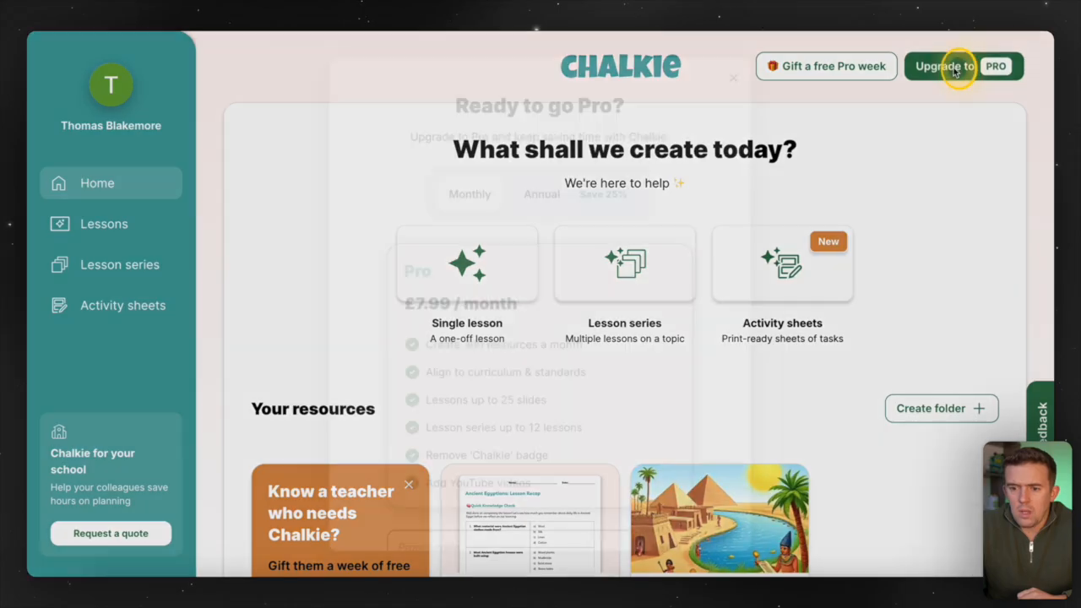
{"action": "scroll", "coordinate": [558, 317], "scroll_direction": "down", "scroll_amount": 2}
{"action": "left_click", "coordinate": [478, 427]}
{"action": "type", "text": "THOMAS20"}
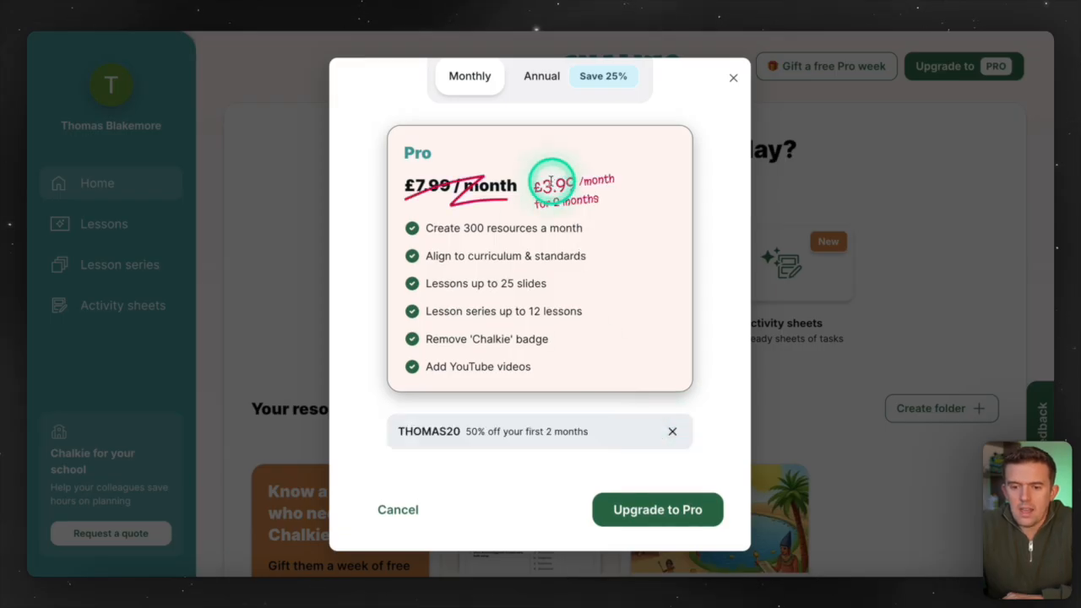
{"action": "scroll", "coordinate": [551, 186], "scroll_direction": "up", "scroll_amount": 2}
{"action": "left_click", "coordinate": [536, 147]}
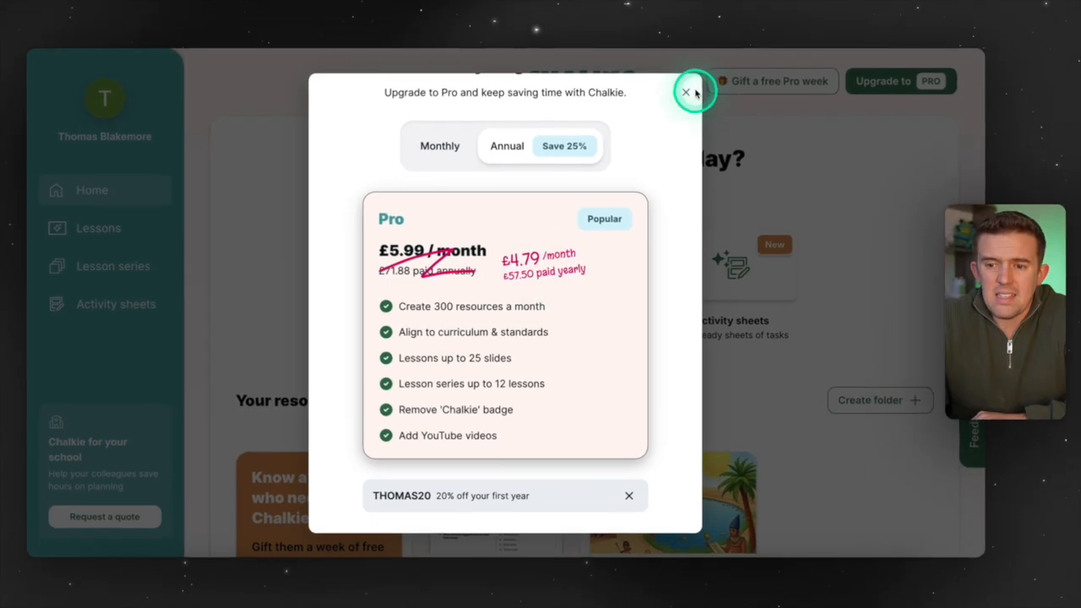
{"action": "left_click", "coordinate": [733, 77]}
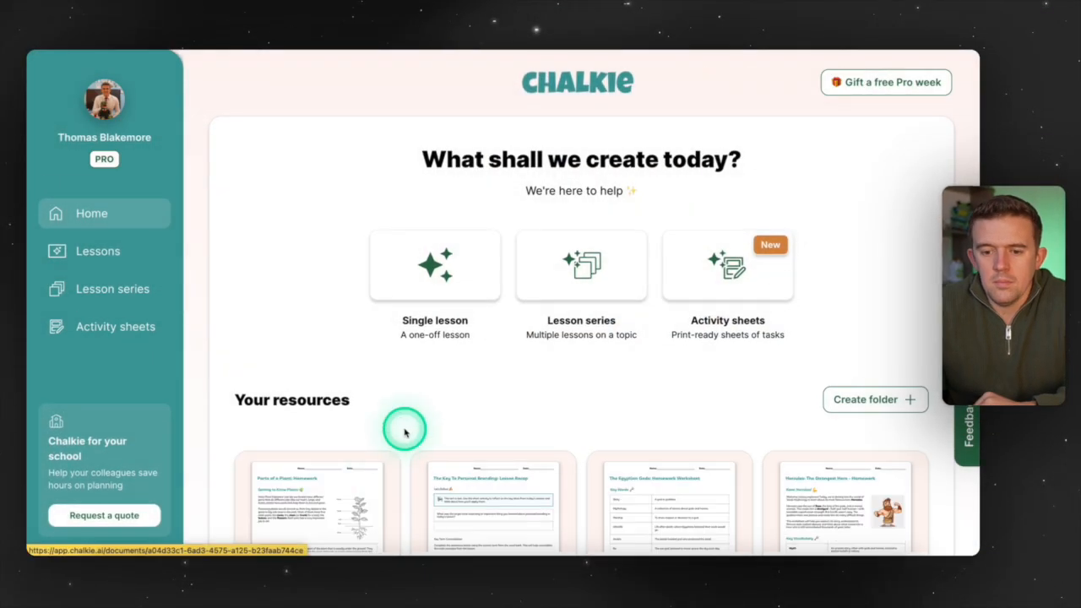
Step: Start a new single lesson from the home page in the Pro account
{"action": "scroll", "coordinate": [403, 427], "scroll_direction": "down", "scroll_amount": 5}
{"action": "scroll", "coordinate": [403, 431], "scroll_direction": "up", "scroll_amount": 5}
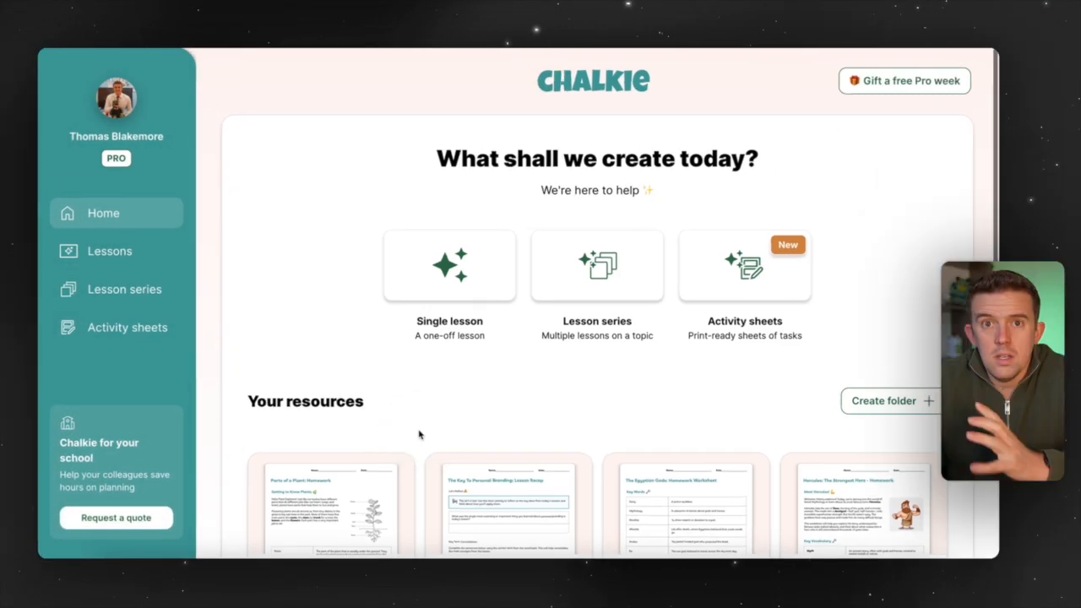
{"action": "scroll", "coordinate": [405, 432], "scroll_direction": "down", "scroll_amount": 2}
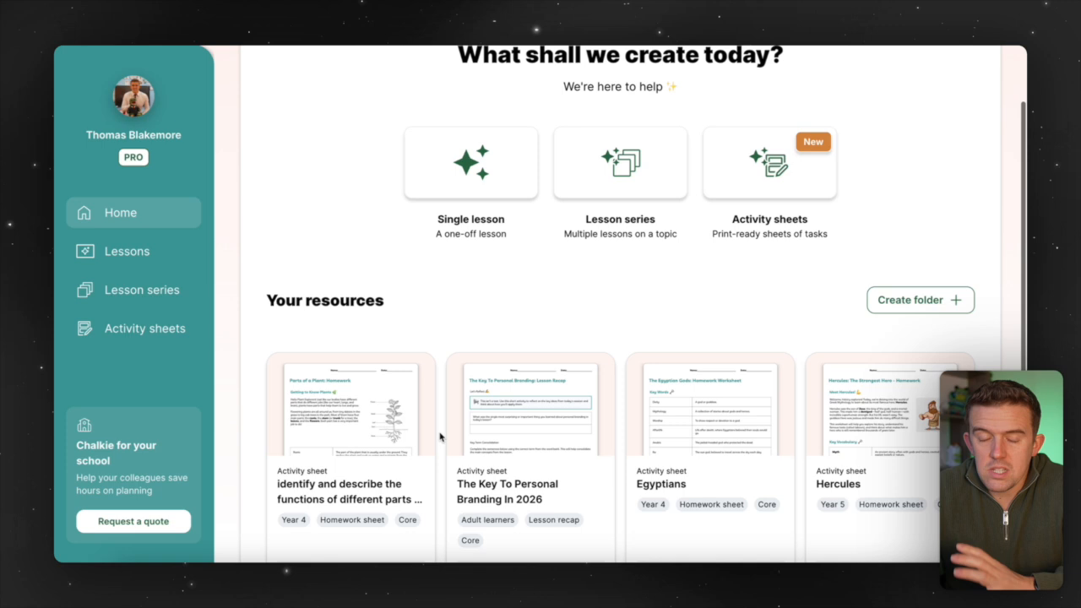
{"action": "scroll", "coordinate": [439, 435], "scroll_direction": "down", "scroll_amount": 3}
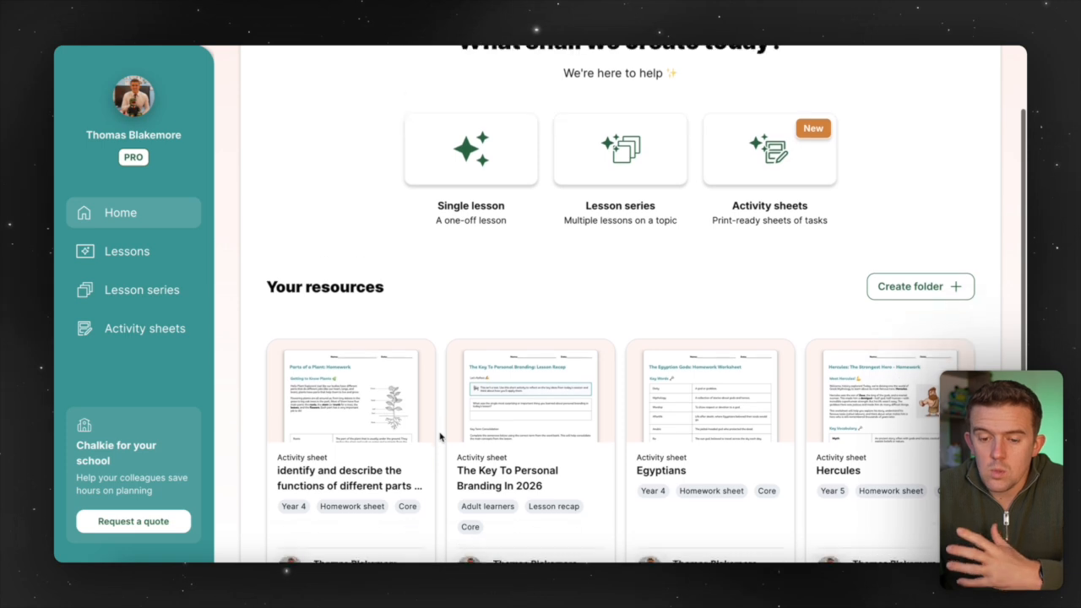
{"action": "scroll", "coordinate": [439, 435], "scroll_direction": "up", "scroll_amount": 1}
{"action": "scroll", "coordinate": [439, 436], "scroll_direction": "up", "scroll_amount": 3}
{"action": "left_click", "coordinate": [450, 265]}
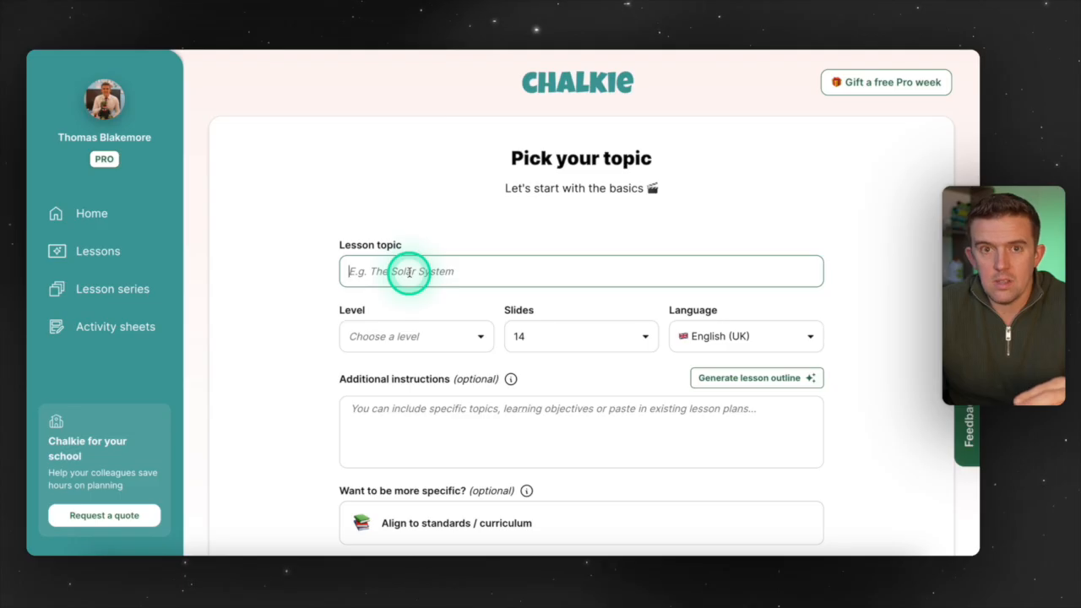
Step: Align the lesson to the National Curriculum in England Year 4 History core standard on the achievements of the earliest civilizations, and continue
{"action": "left_click", "coordinate": [572, 473]}
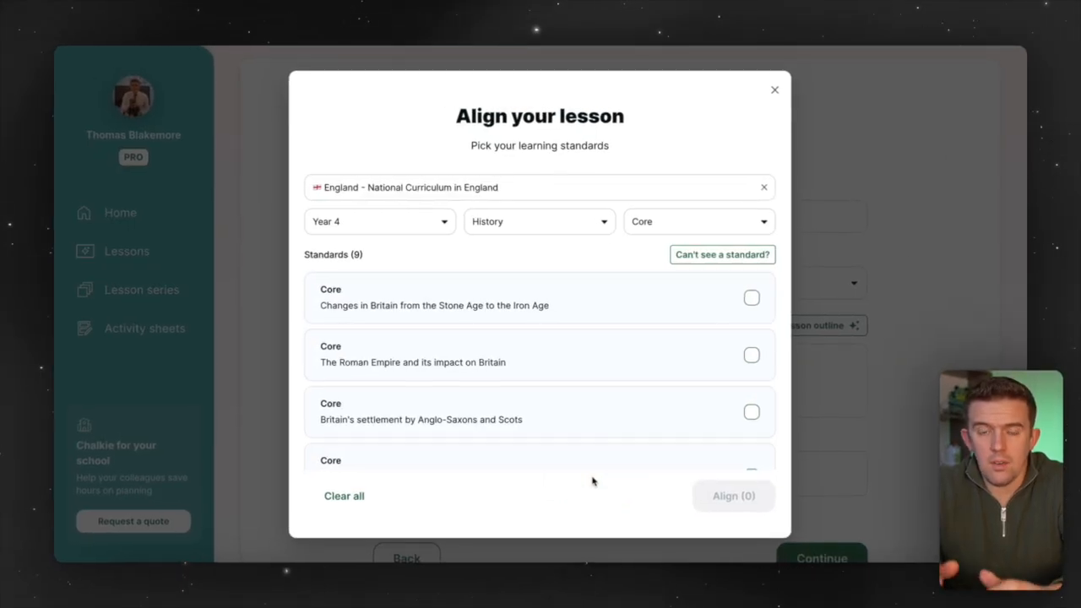
{"action": "left_click", "coordinate": [428, 316]}
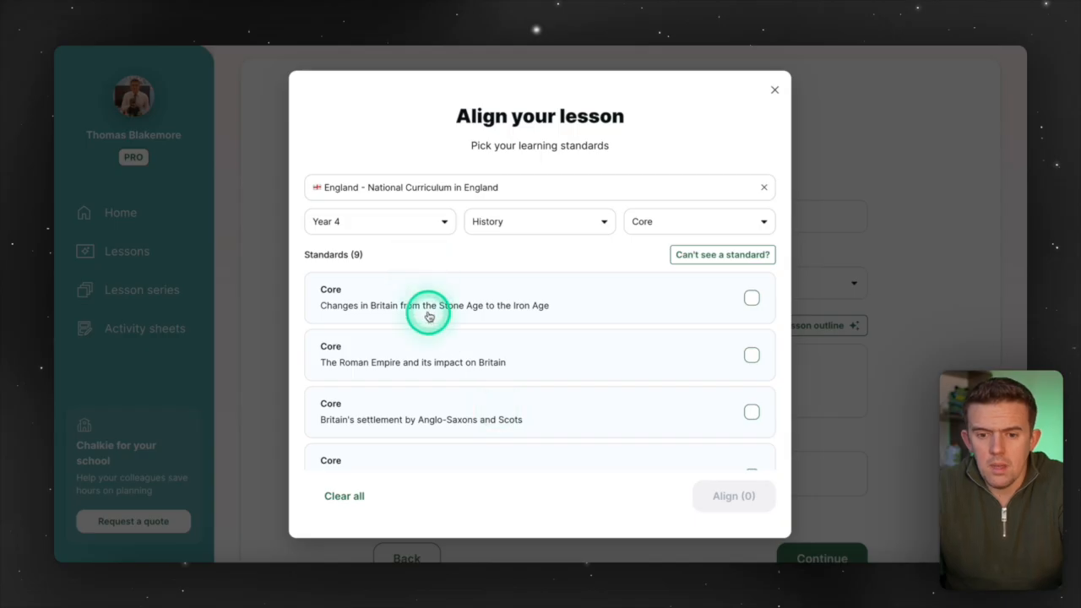
{"action": "scroll", "coordinate": [428, 316], "scroll_direction": "down", "scroll_amount": 3}
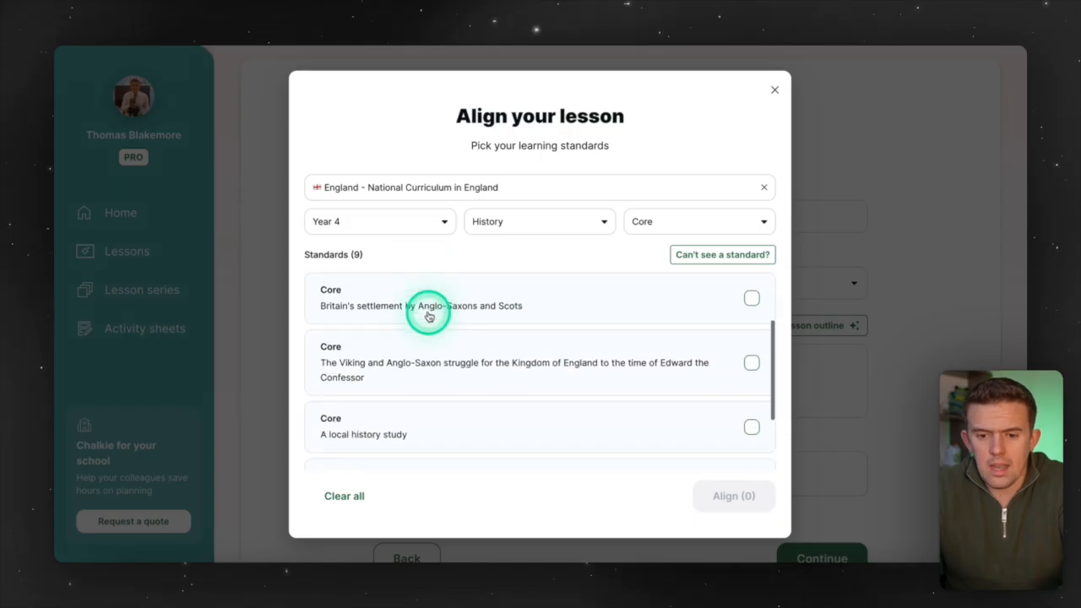
{"action": "scroll", "coordinate": [428, 315], "scroll_direction": "down", "scroll_amount": 2}
{"action": "scroll", "coordinate": [428, 316], "scroll_direction": "down", "scroll_amount": 5}
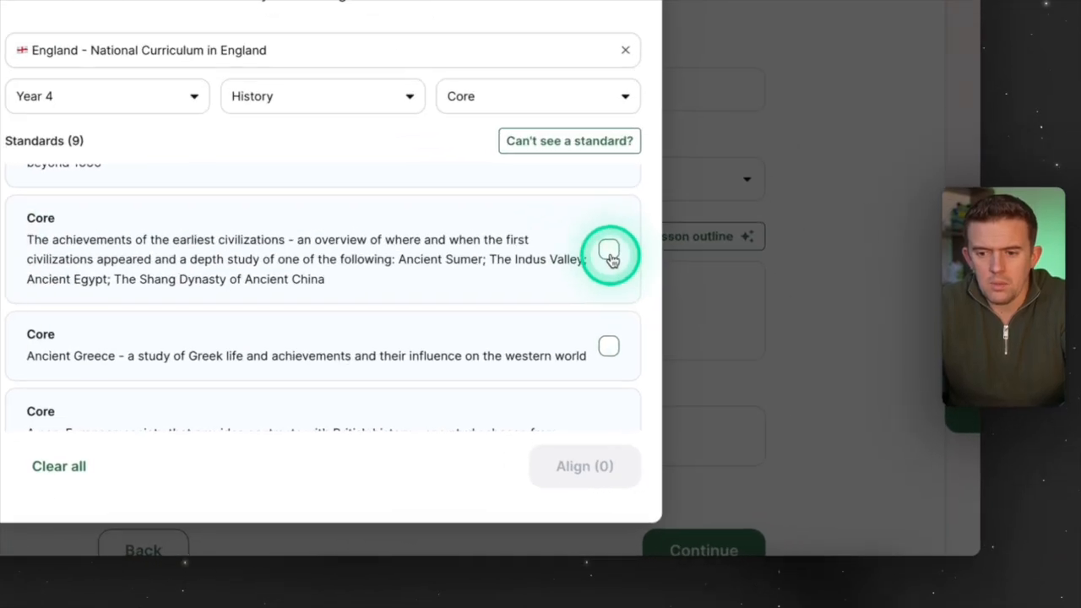
{"action": "left_click", "coordinate": [751, 334]}
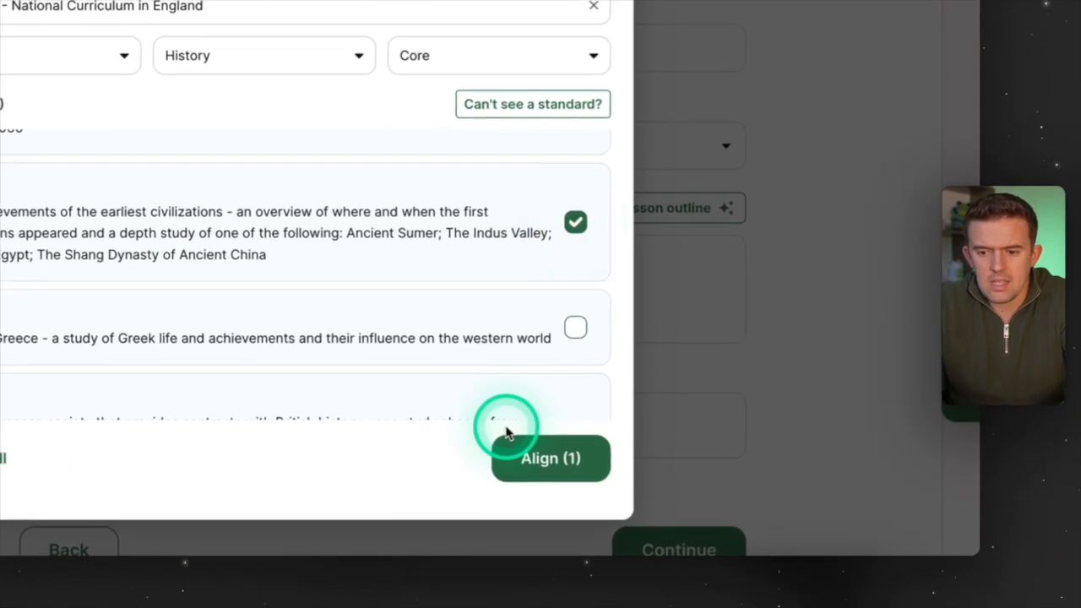
{"action": "left_click", "coordinate": [541, 467]}
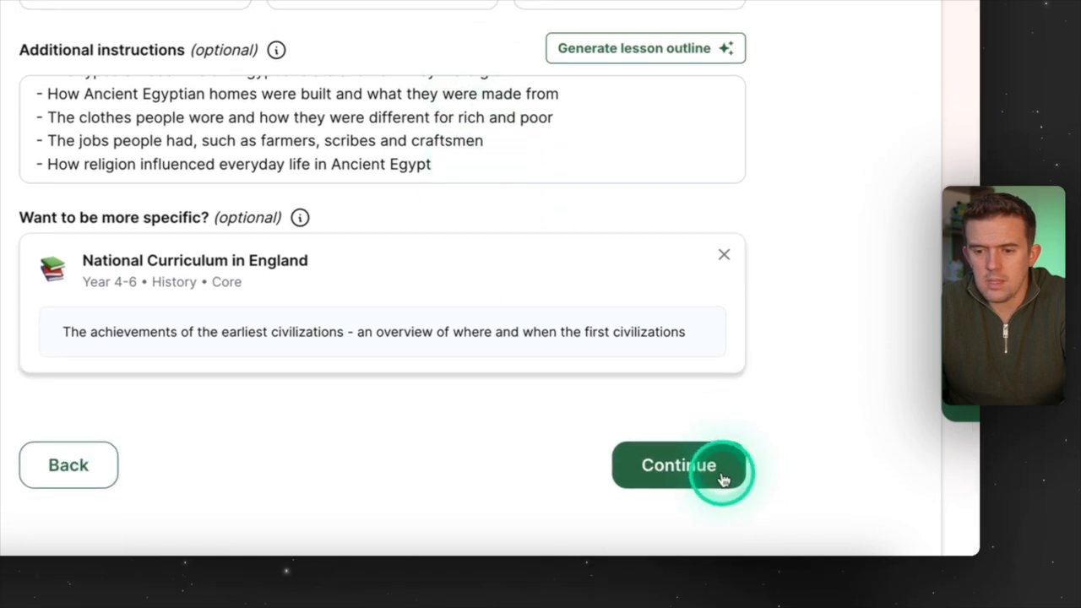
{"action": "left_click", "coordinate": [720, 477]}
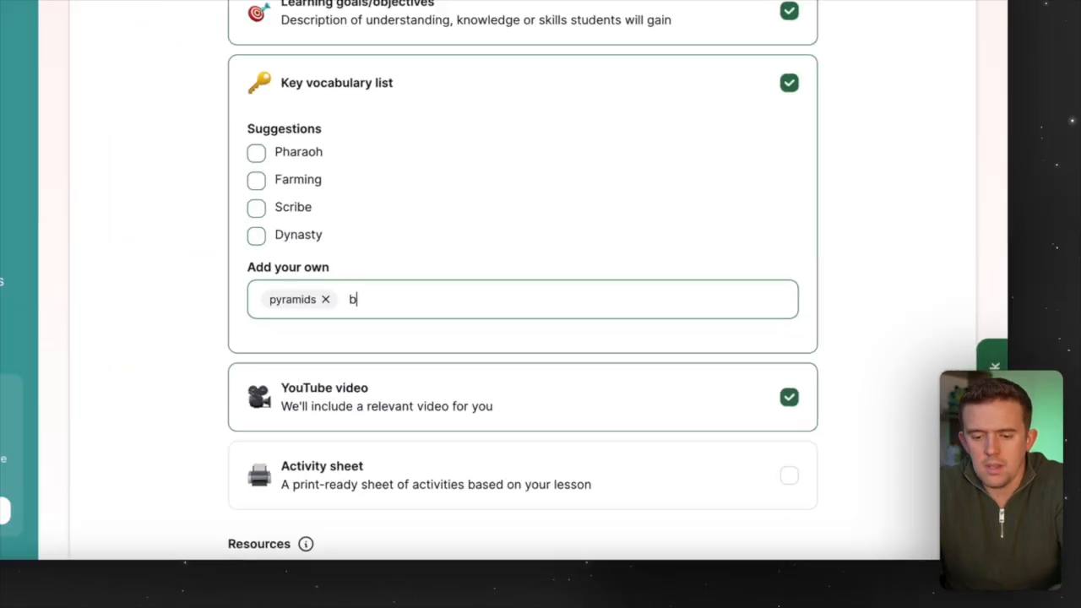
Step: Add "berakfst" and "dinner" as custom entries to the key vocabulary list
{"action": "type", "text": "erakfst"}
{"action": "key", "text": "Return"}
{"action": "type", "text": "dinner"}
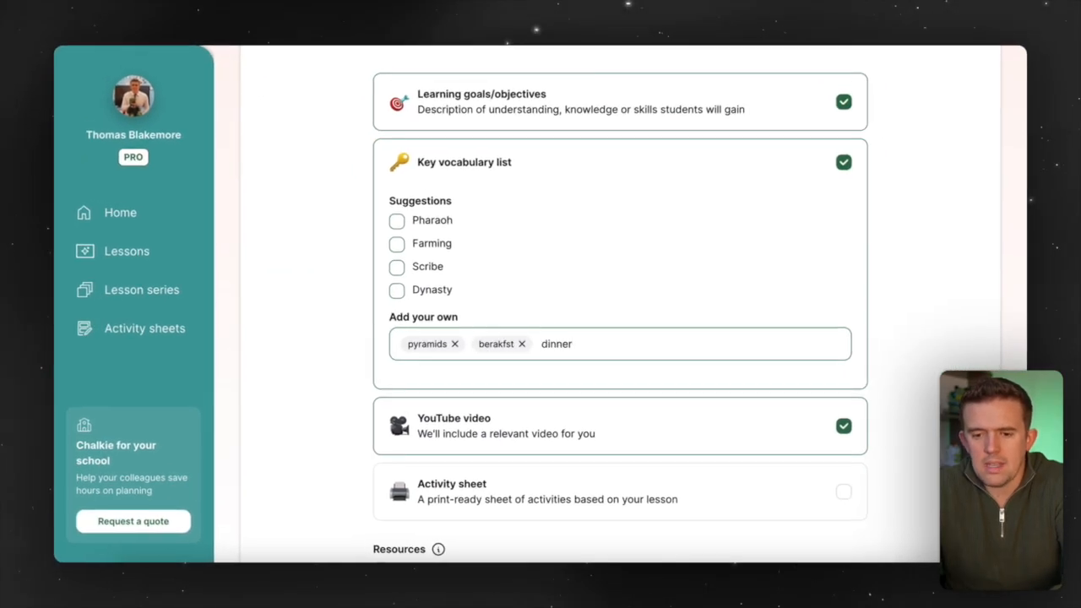
Step: Include an activity sheet with the lesson and add a Support version alongside the Core one
{"action": "scroll", "coordinate": [431, 343], "scroll_direction": "down", "scroll_amount": 3}
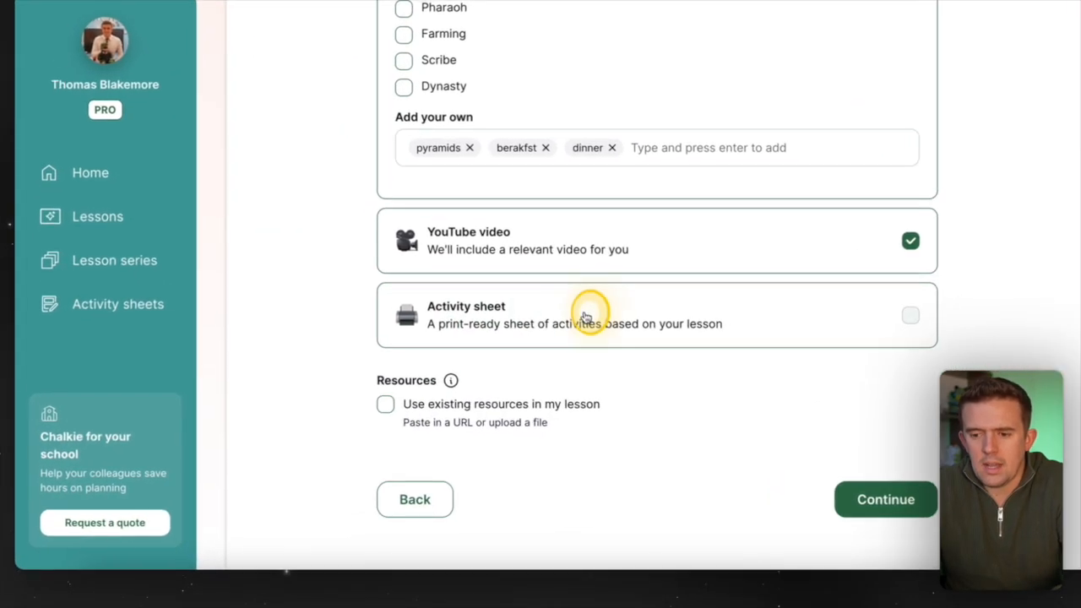
{"action": "left_click", "coordinate": [559, 336]}
{"action": "scroll", "coordinate": [608, 411], "scroll_direction": "down", "scroll_amount": 4}
{"action": "scroll", "coordinate": [494, 287], "scroll_direction": "down", "scroll_amount": 3}
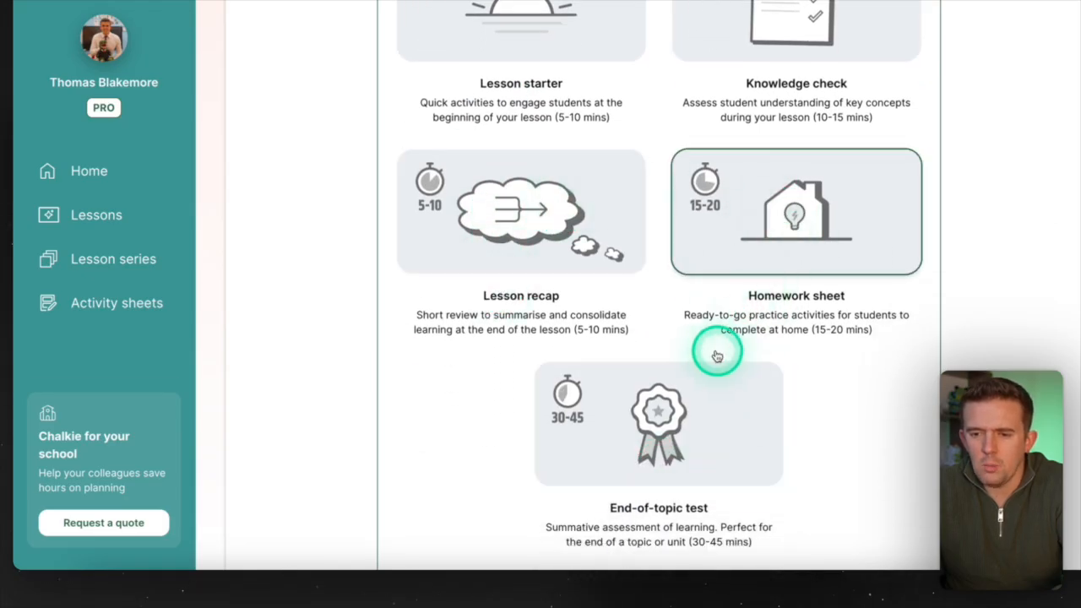
{"action": "scroll", "coordinate": [715, 352], "scroll_direction": "down", "scroll_amount": 3}
{"action": "scroll", "coordinate": [711, 356], "scroll_direction": "down", "scroll_amount": 3}
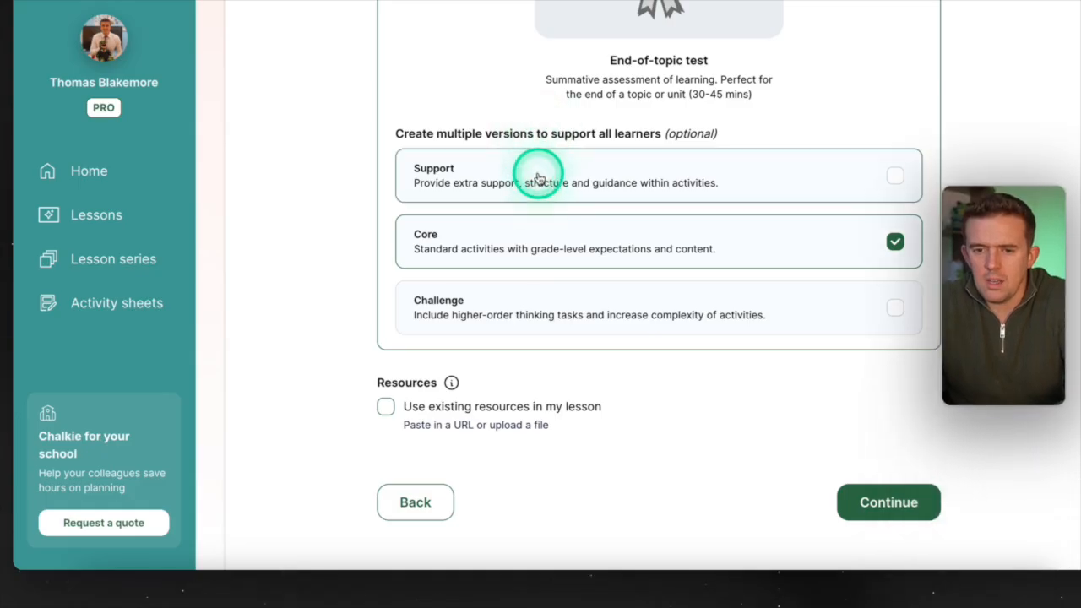
{"action": "left_click", "coordinate": [538, 177]}
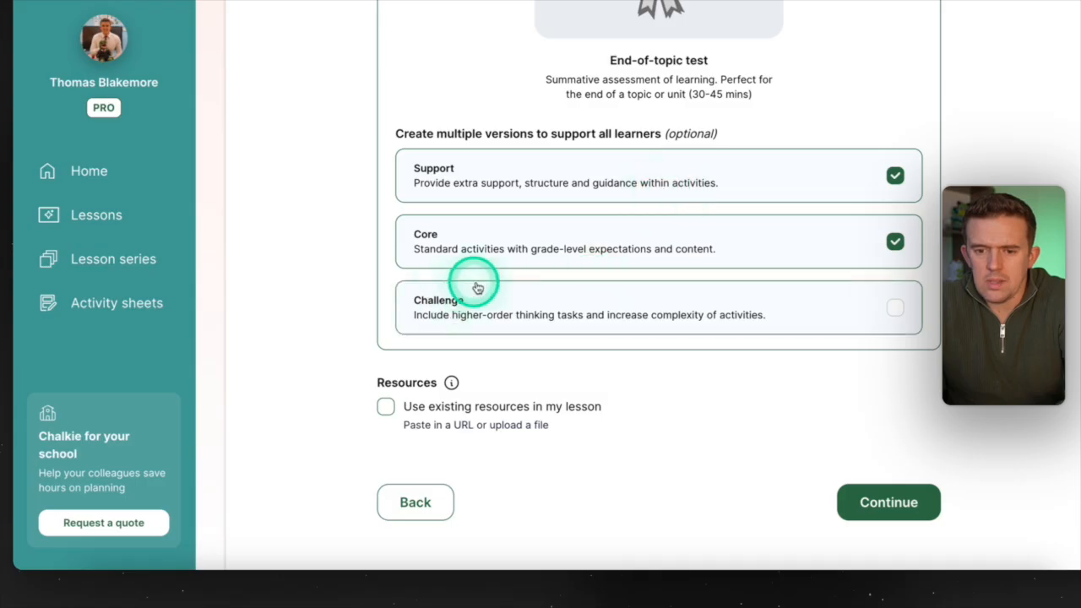
{"action": "left_click", "coordinate": [894, 309]}
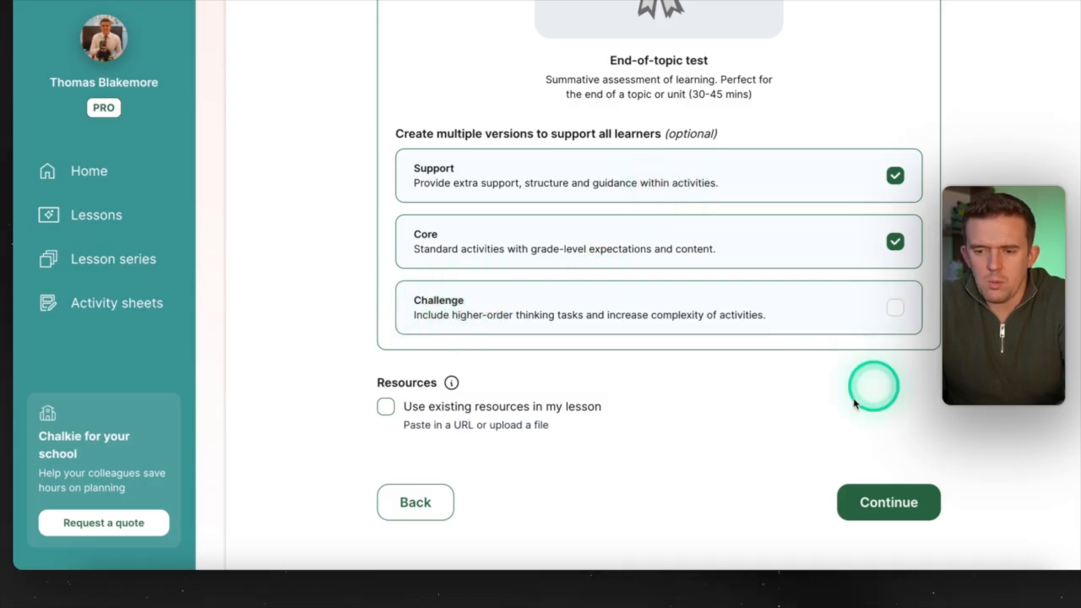
{"action": "left_click", "coordinate": [386, 408]}
{"action": "scroll", "coordinate": [394, 441], "scroll_direction": "down", "scroll_amount": 2}
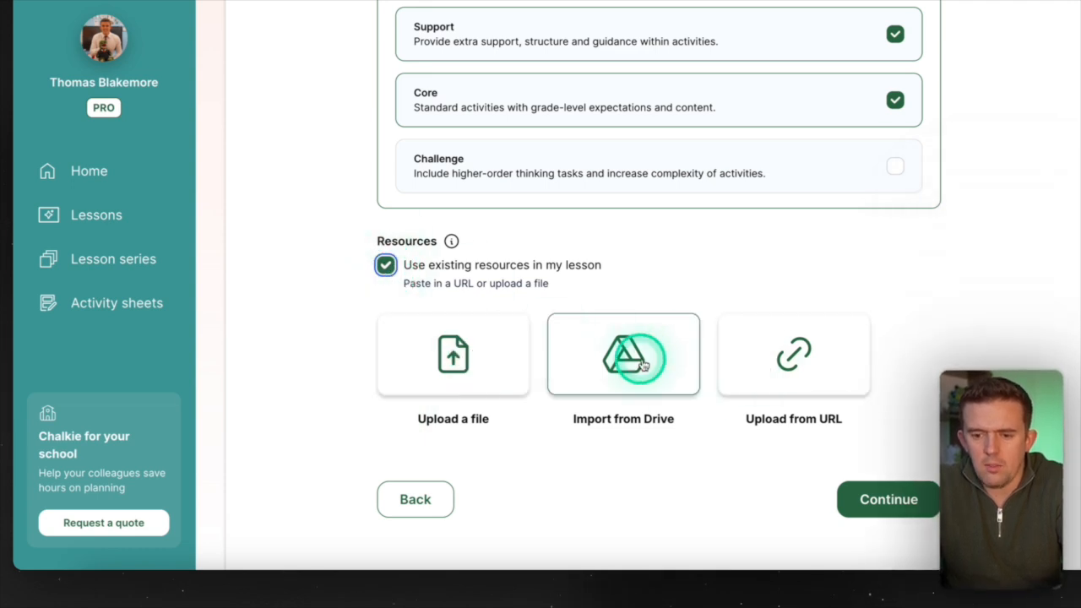
{"action": "left_click", "coordinate": [386, 264]}
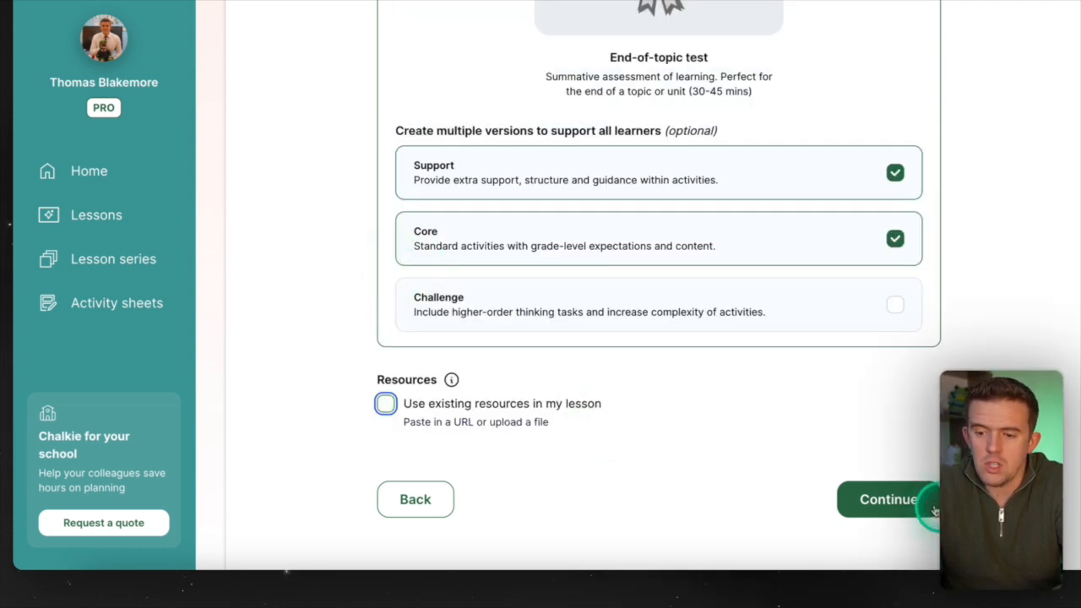
Step: Continue to the theme choice and generate the lesson with the Classic theme
{"action": "left_click", "coordinate": [902, 501]}
{"action": "scroll", "coordinate": [640, 207], "scroll_direction": "up", "scroll_amount": 3}
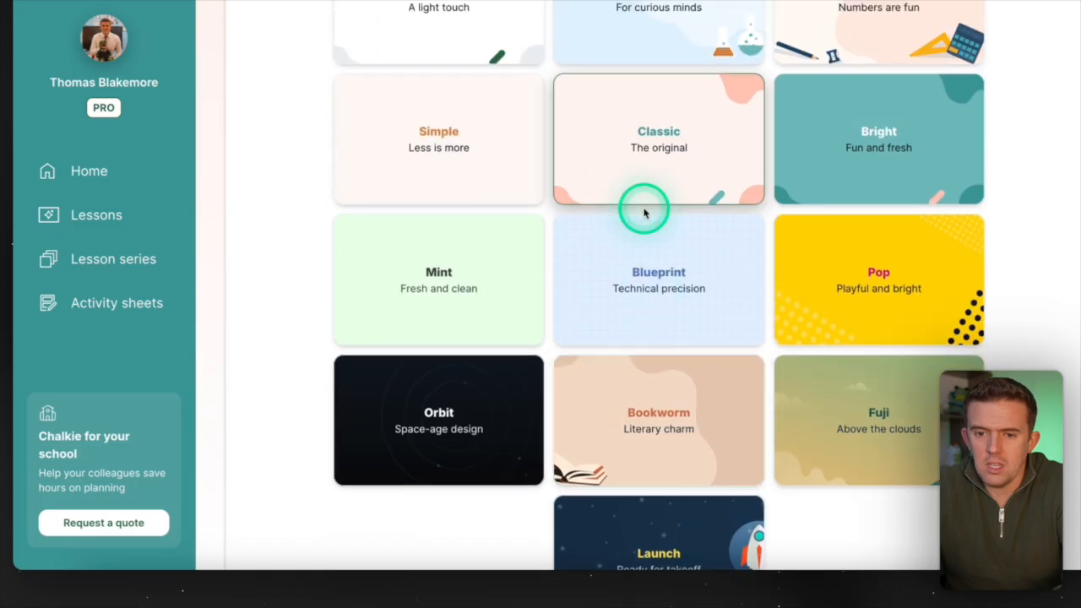
{"action": "scroll", "coordinate": [462, 148], "scroll_direction": "up", "scroll_amount": 1}
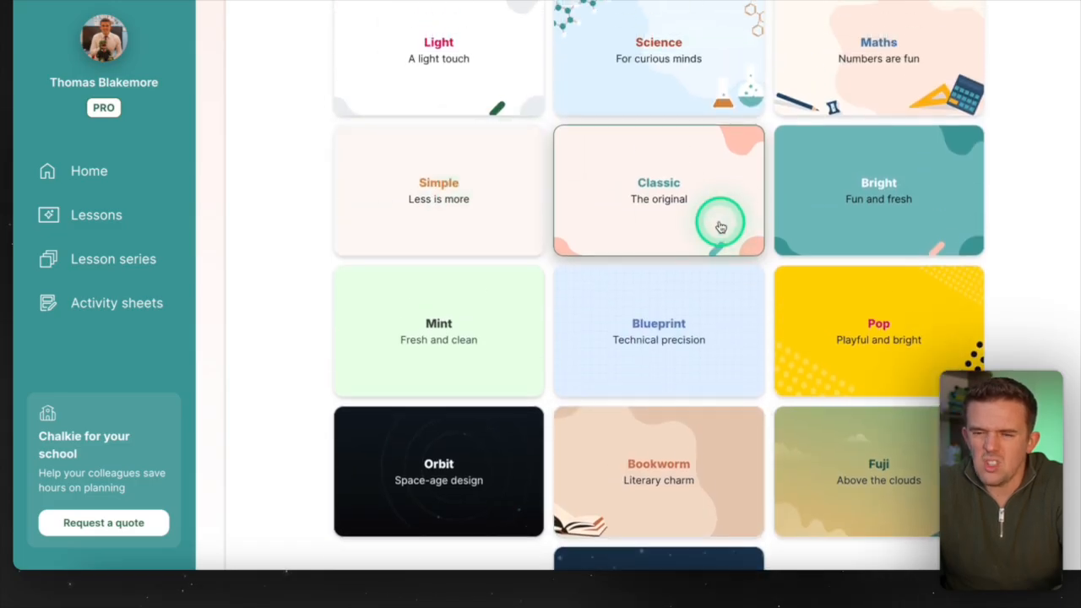
{"action": "scroll", "coordinate": [770, 263], "scroll_direction": "down", "scroll_amount": 3}
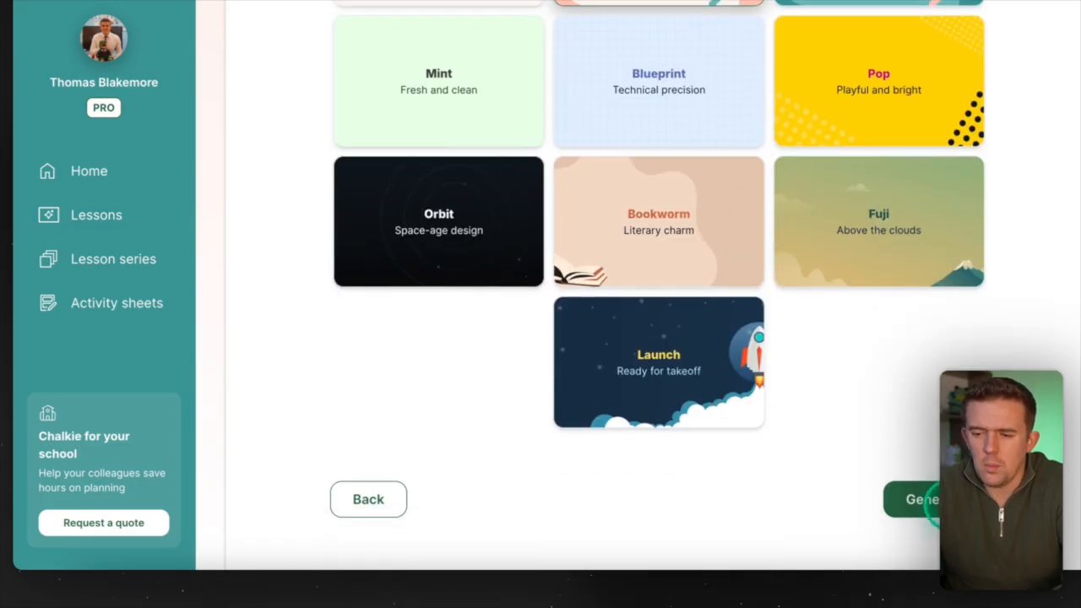
{"action": "left_click", "coordinate": [928, 500]}
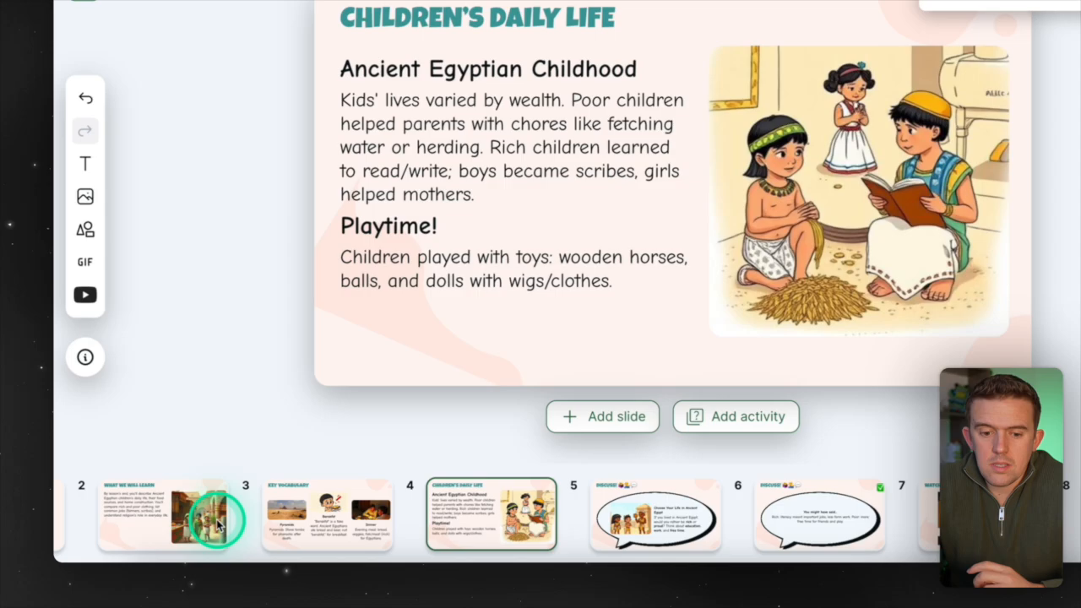
Step: Rewrite the paragraph on the "What We Will Learn" slide with an AI edit using the prompt "turn into bullet points"
{"action": "scroll", "coordinate": [109, 520], "scroll_direction": "left", "scroll_amount": 3}
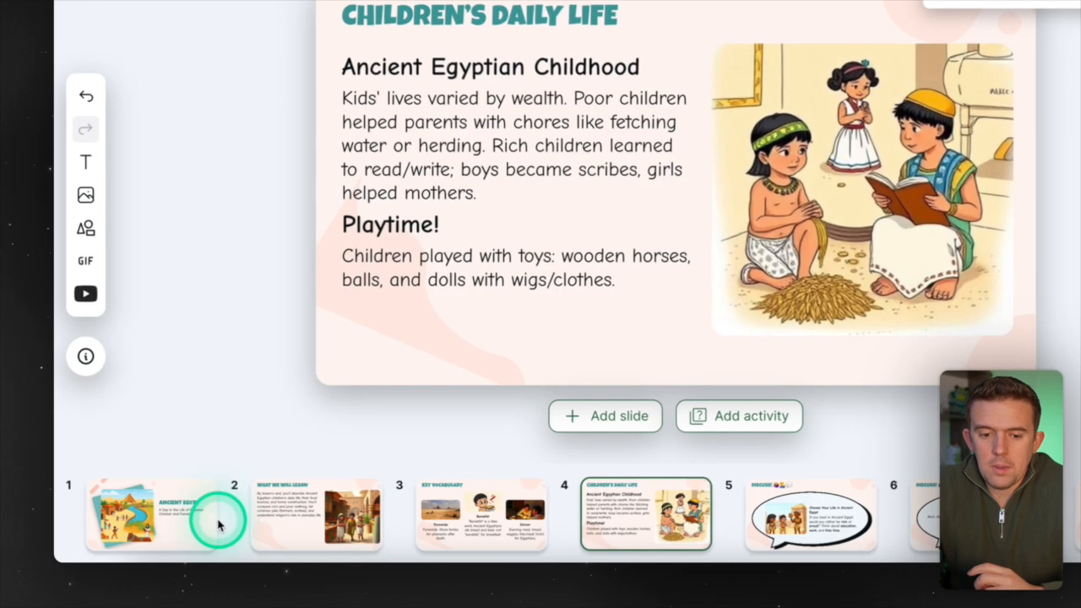
{"action": "left_click", "coordinate": [113, 528]}
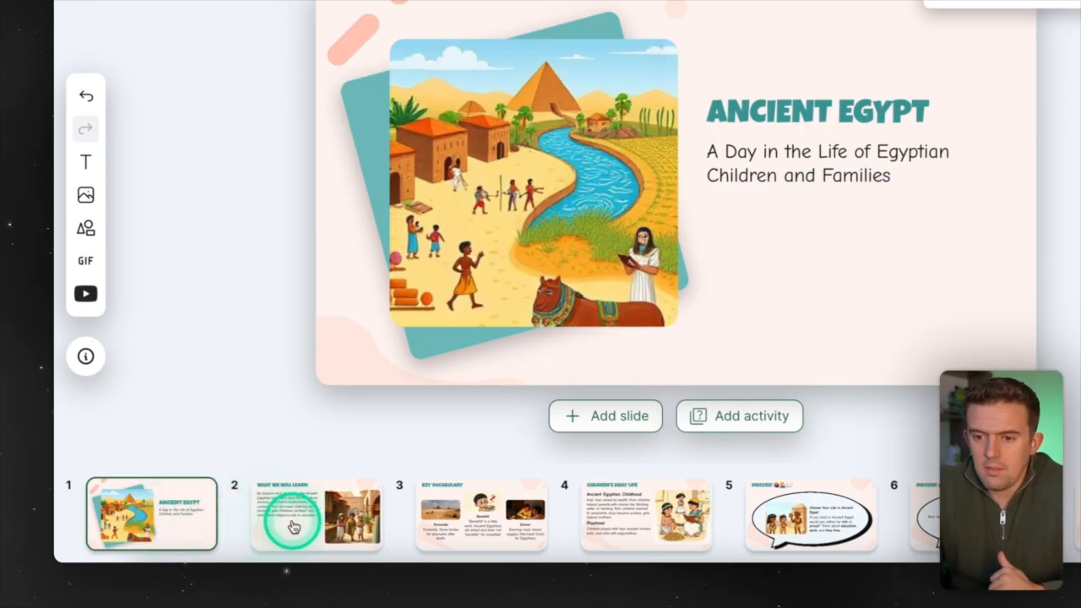
{"action": "left_click", "coordinate": [339, 522]}
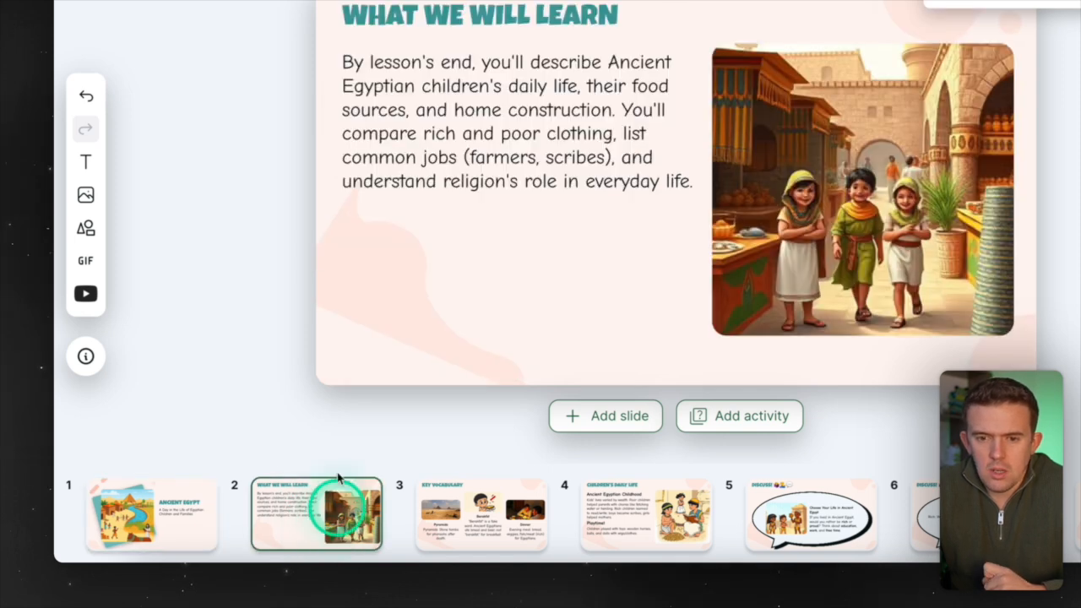
{"action": "left_click", "coordinate": [499, 111]}
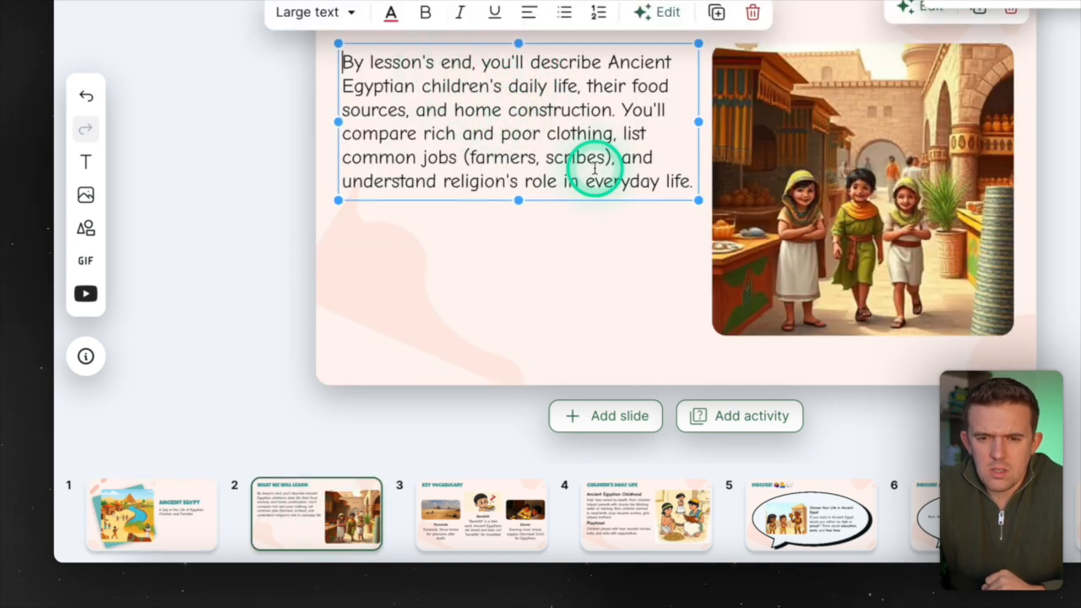
{"action": "left_click_drag", "start_coordinate": [694, 183], "coordinate": [346, 66]}
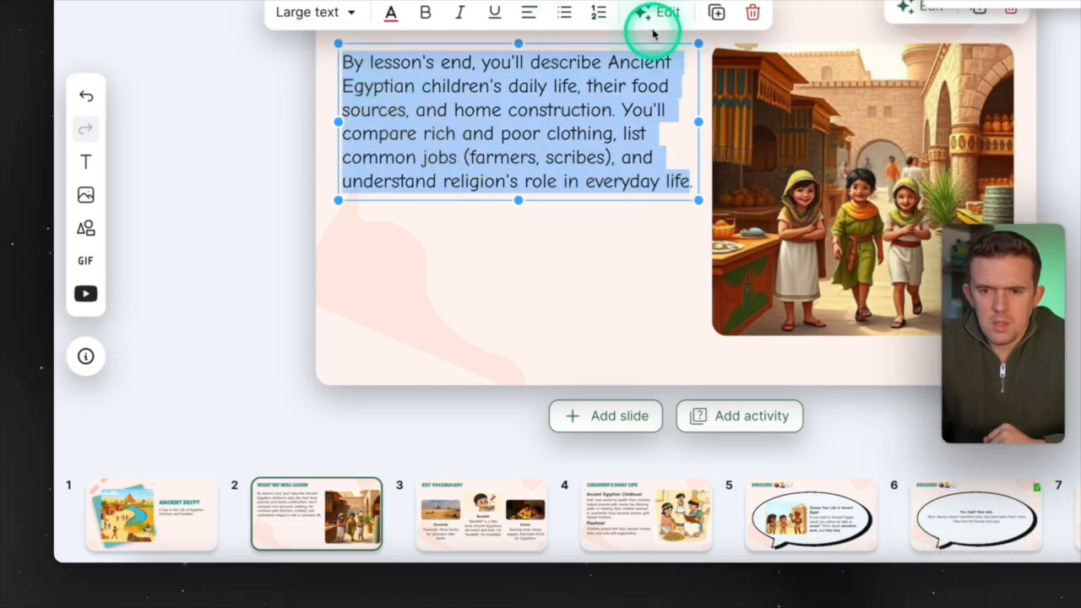
{"action": "left_click", "coordinate": [646, 16]}
{"action": "left_click", "coordinate": [605, 109]}
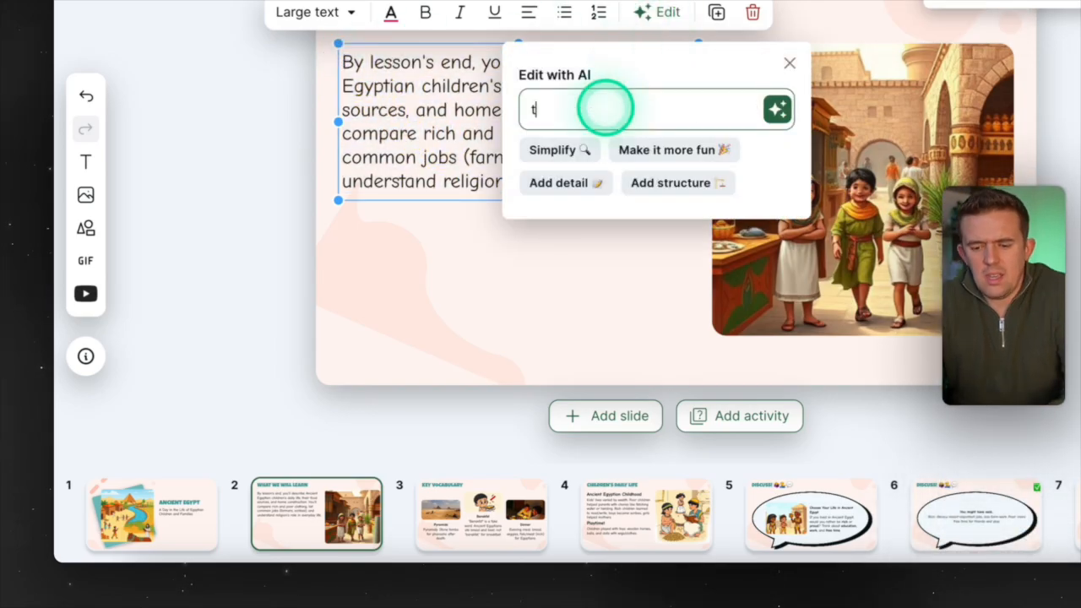
{"action": "type", "text": "turn into bullet points"}
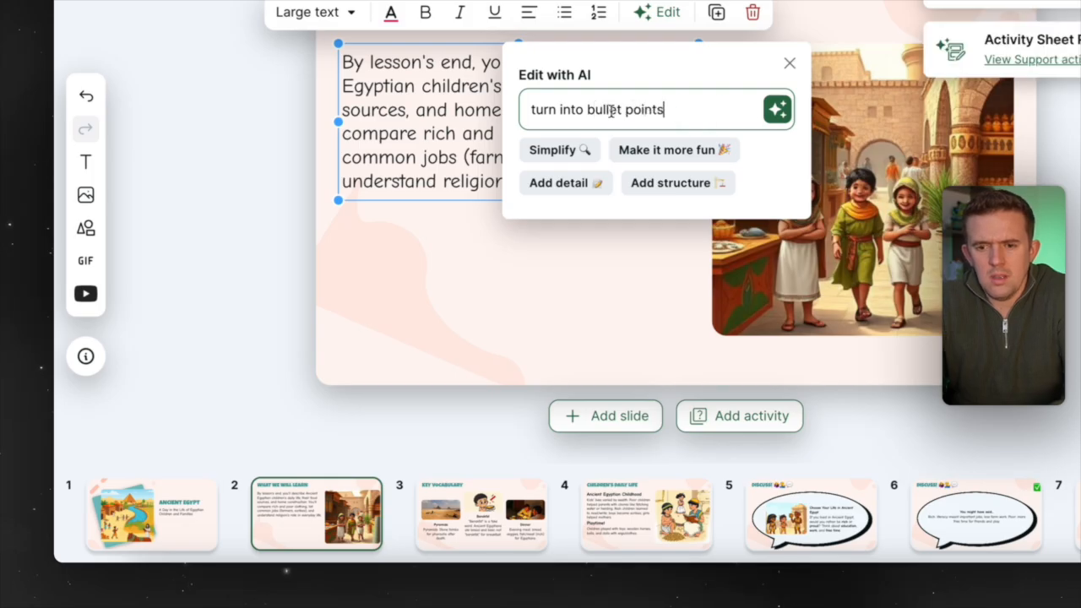
{"action": "left_click", "coordinate": [781, 108]}
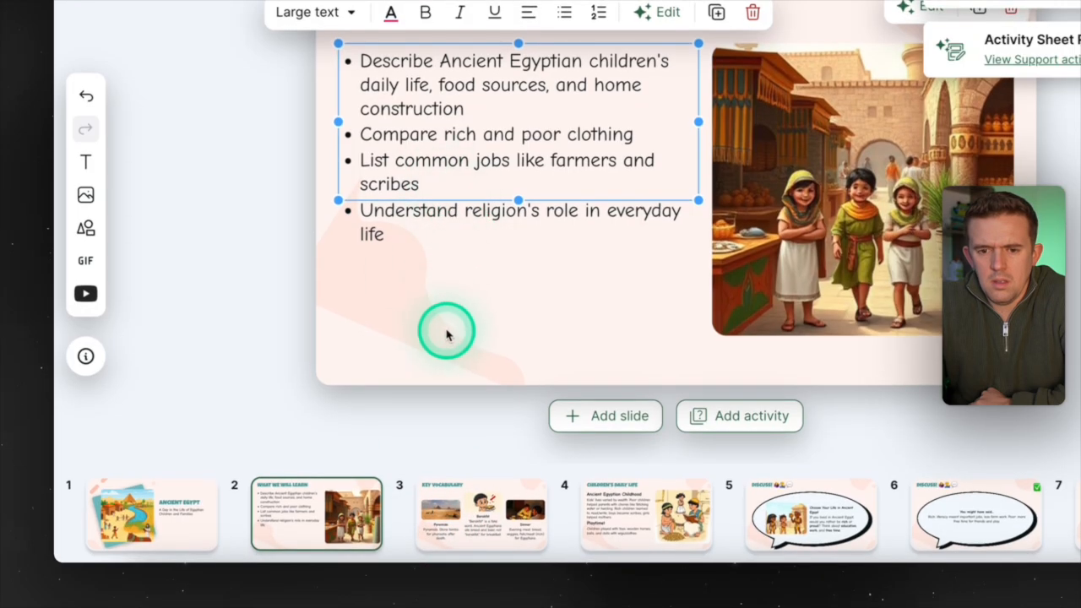
{"action": "left_click", "coordinate": [460, 507]}
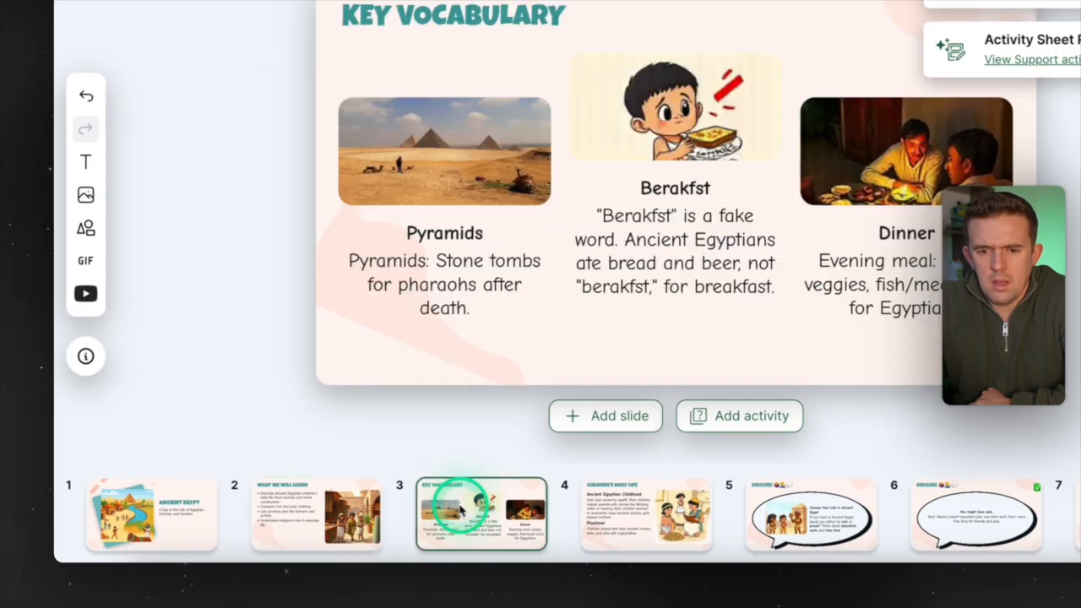
{"action": "left_click", "coordinate": [301, 512]}
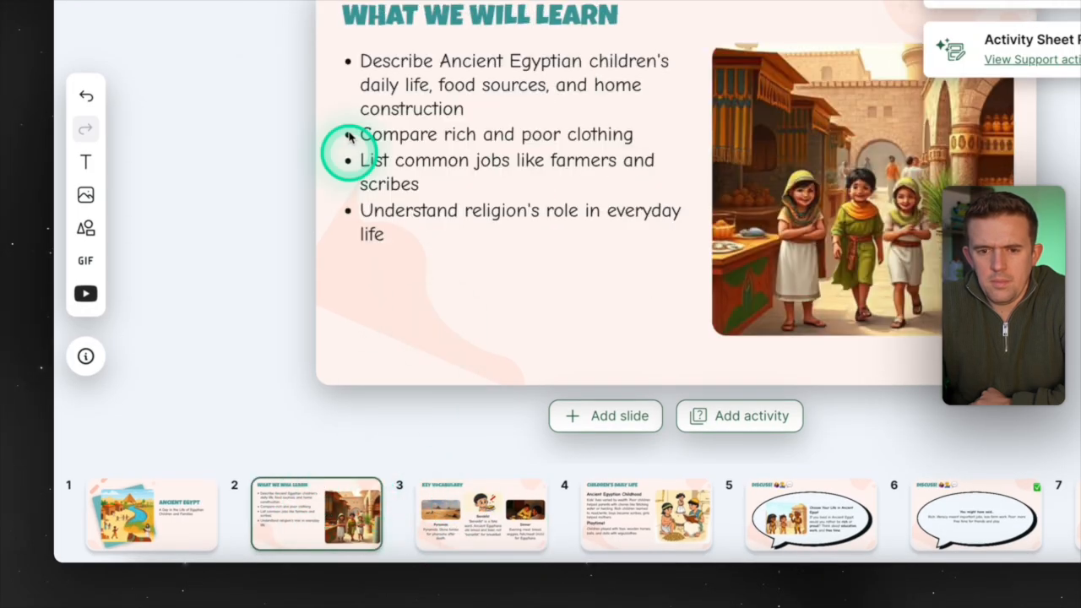
Step: Swap the Berakfst picture on the Key Vocabulary slide for a food dish image found by searching "egyptian food"
{"action": "left_click", "coordinate": [502, 505]}
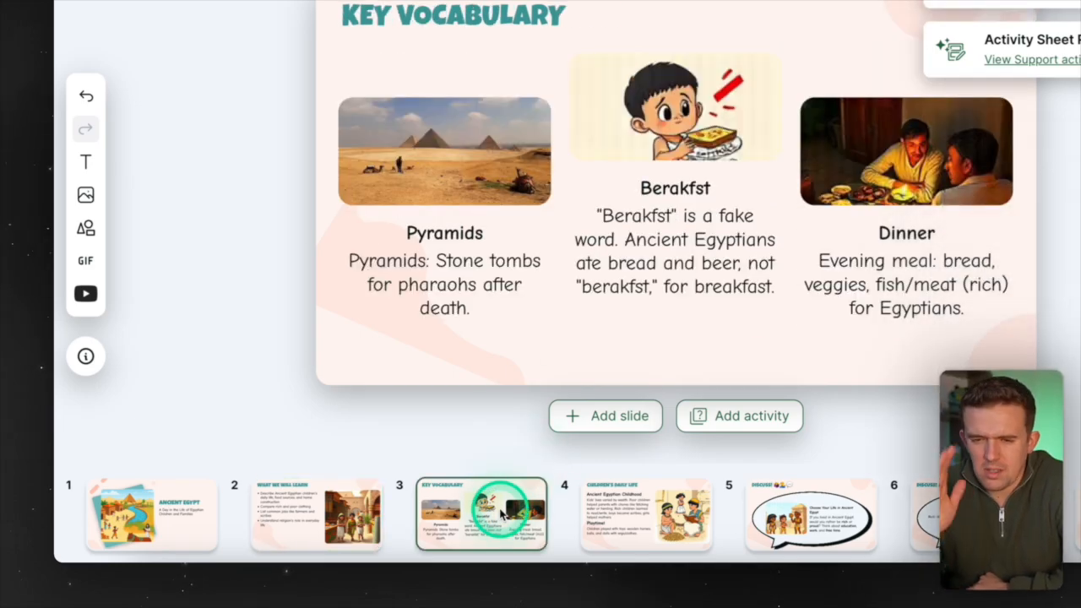
{"action": "left_click", "coordinate": [663, 175]}
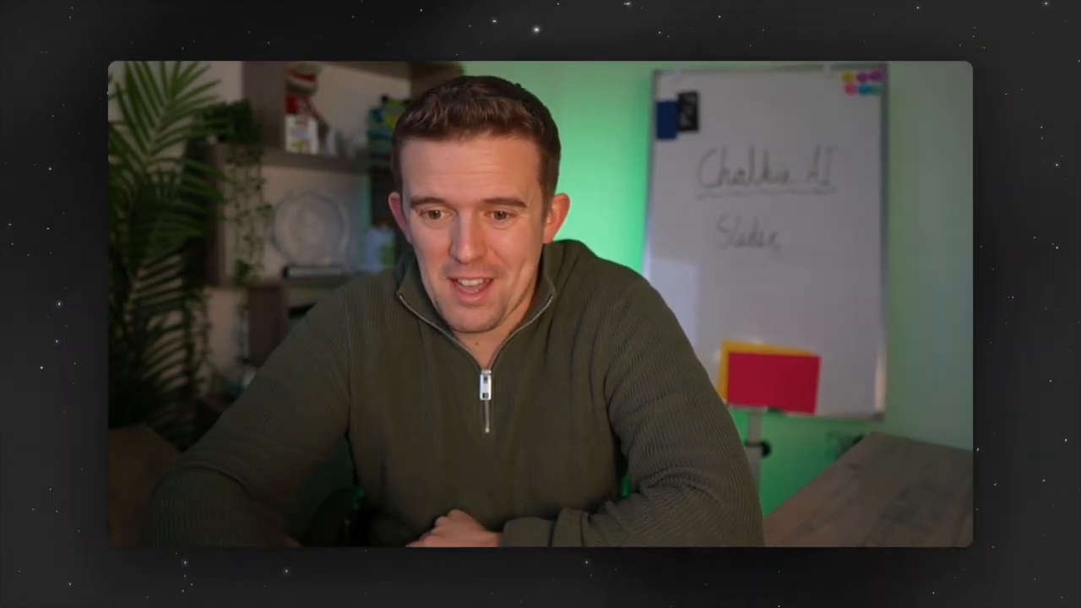
{"action": "left_click", "coordinate": [477, 196]}
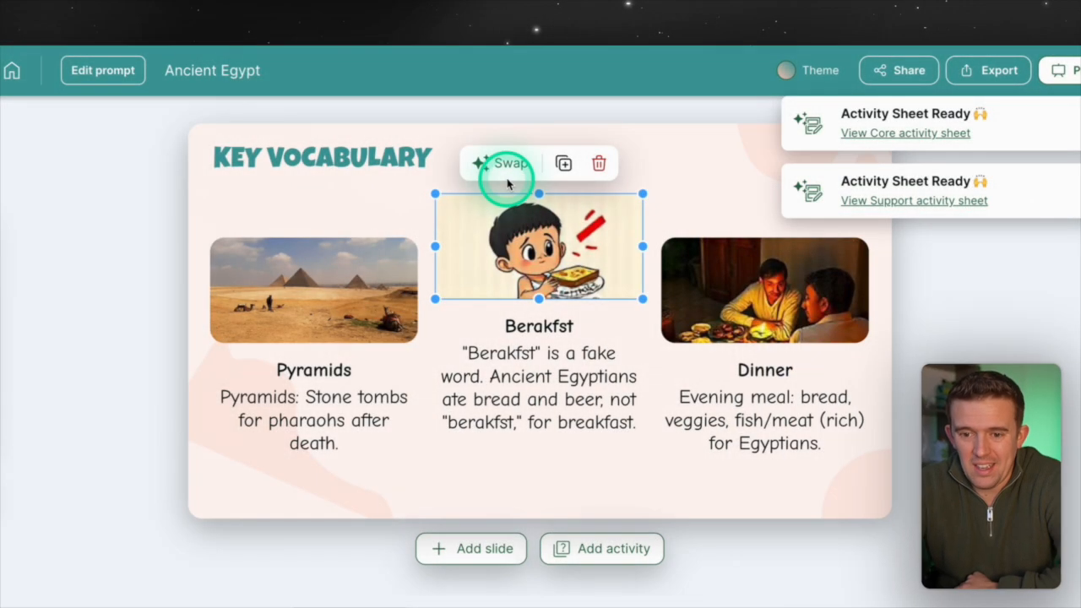
{"action": "left_click", "coordinate": [507, 179]}
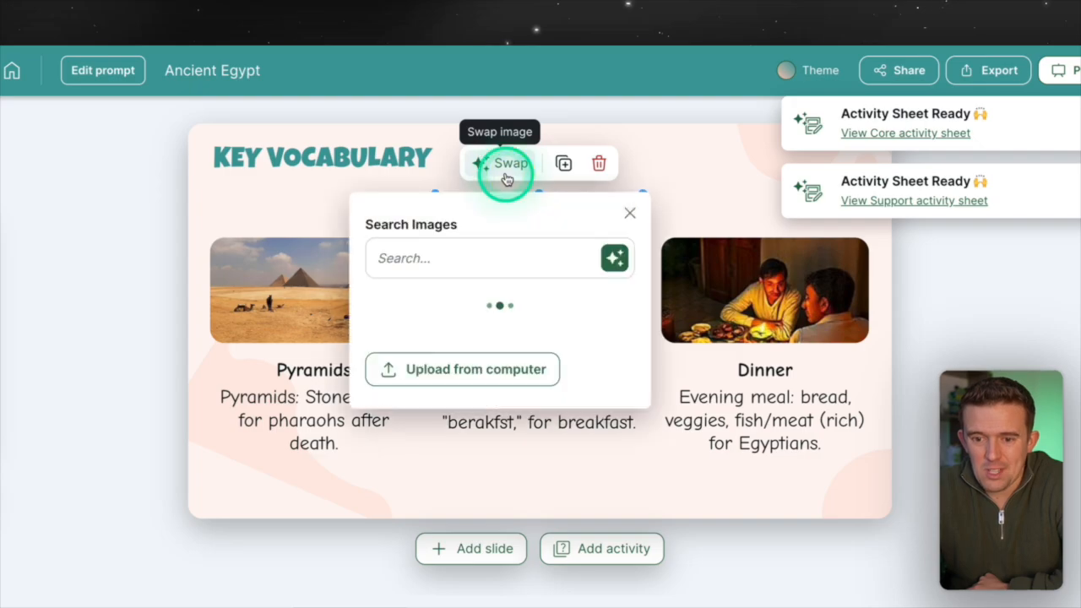
{"action": "left_click", "coordinate": [471, 266]}
{"action": "left_click", "coordinate": [452, 256]}
{"action": "type", "text": "egy"}
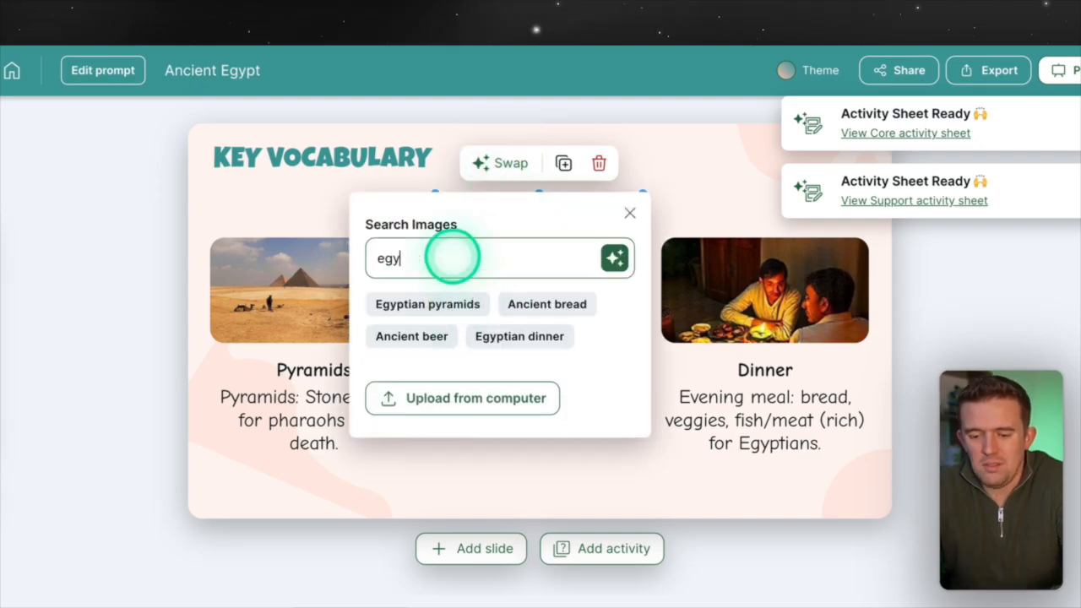
{"action": "type", "text": "ptian food"}
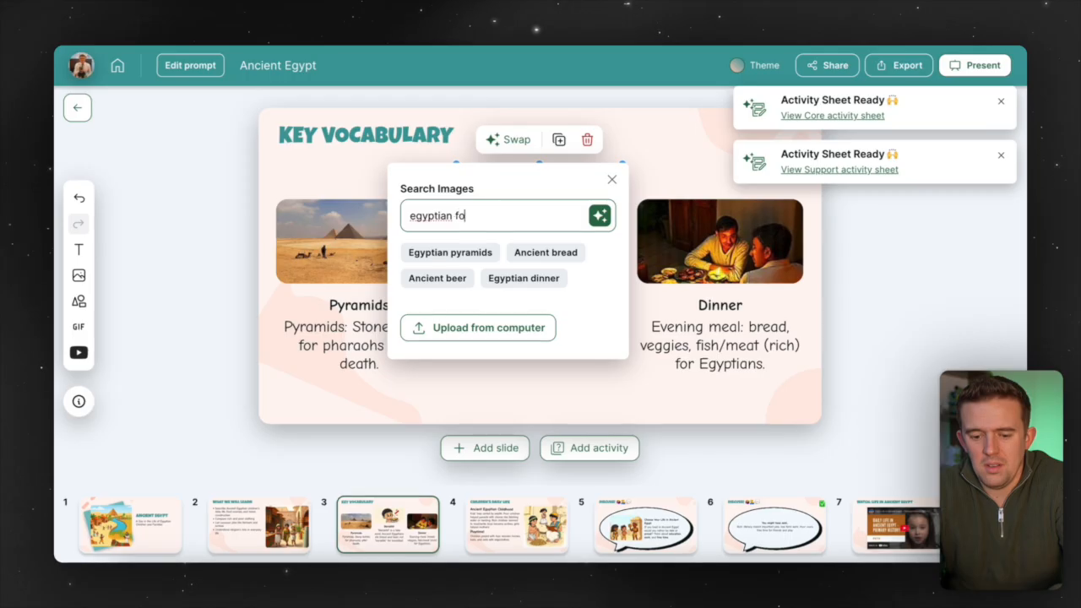
{"action": "key", "text": "Return"}
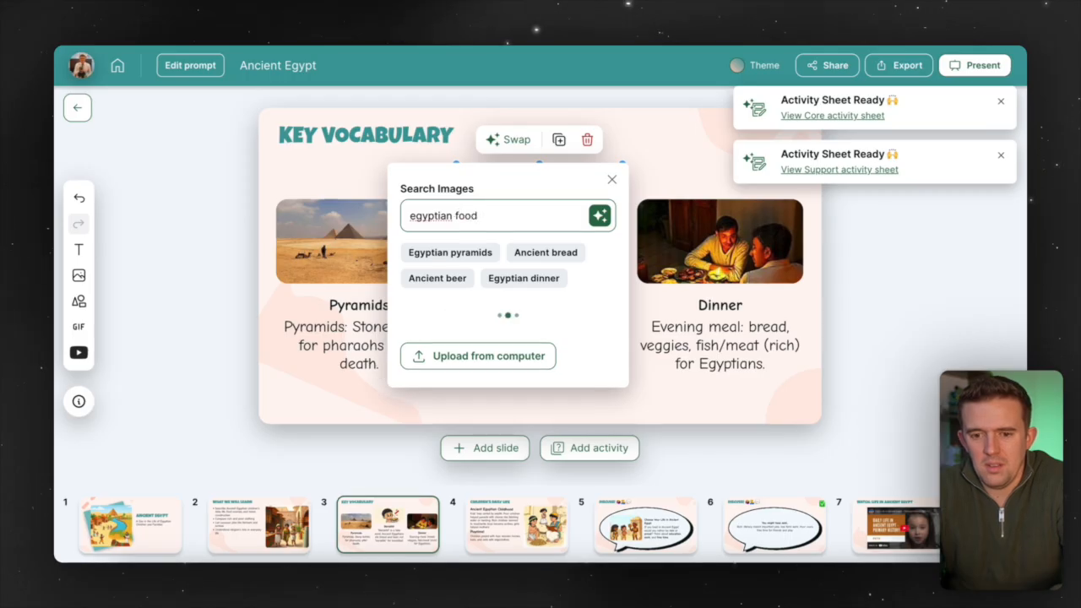
{"action": "scroll", "coordinate": [455, 427], "scroll_direction": "down", "scroll_amount": 2}
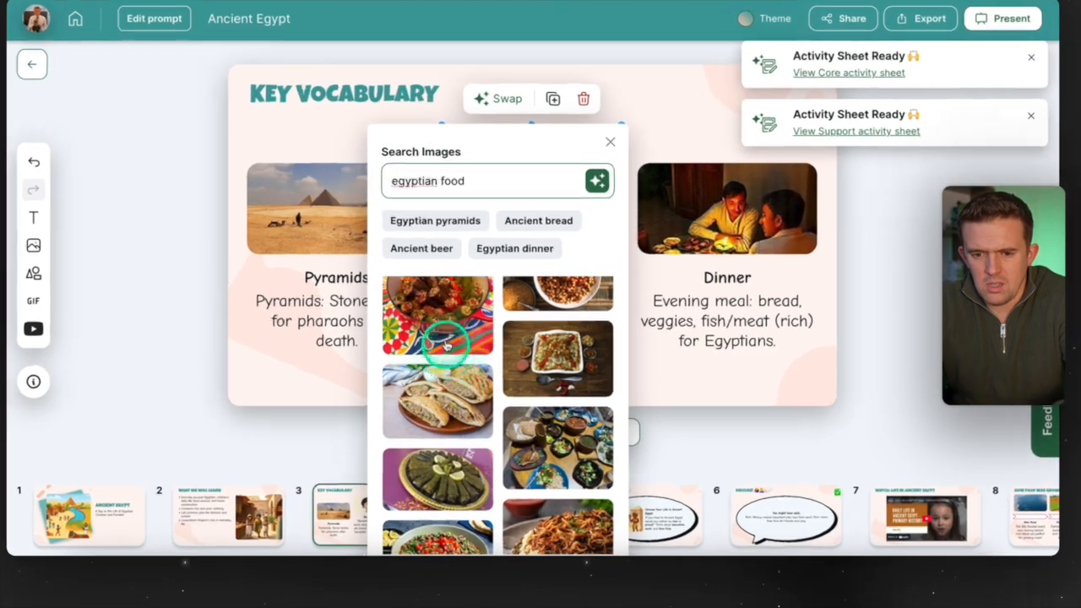
{"action": "scroll", "coordinate": [428, 363], "scroll_direction": "up", "scroll_amount": 2}
{"action": "left_click", "coordinate": [429, 349]}
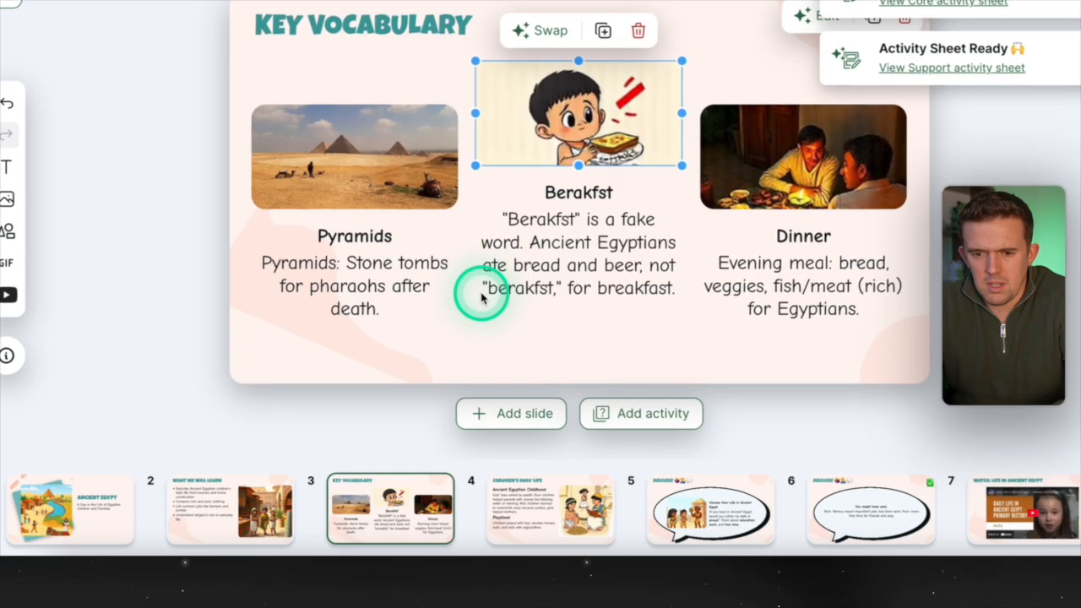
Step: Correct every "Berakfst" to "Breakfast" in the middle vocabulary heading and definition, and delete the closing words "for breakfast."
{"action": "left_click", "coordinate": [547, 217]}
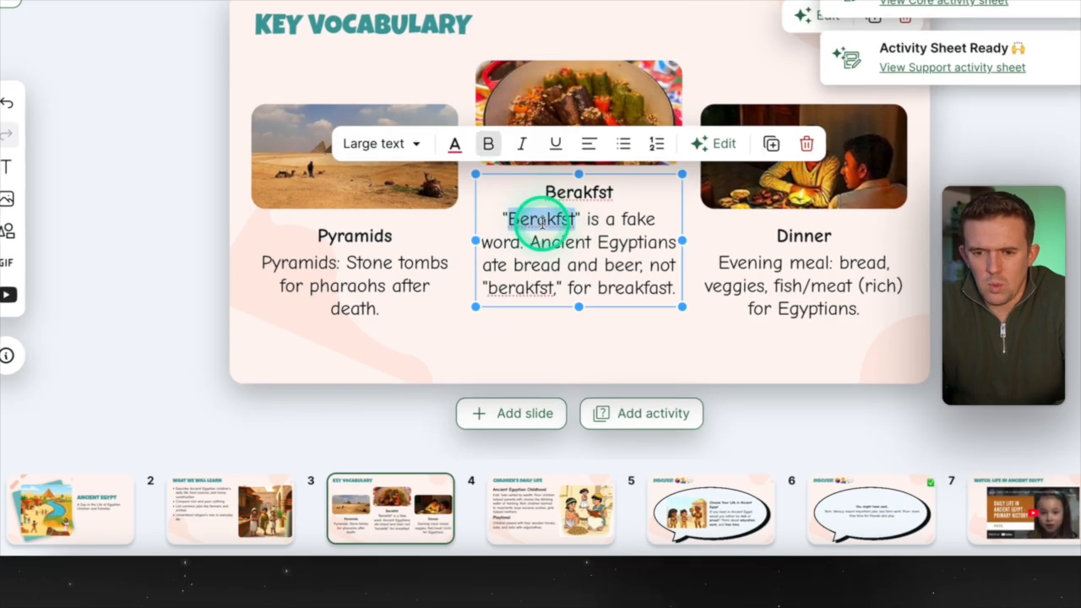
{"action": "type", "text": "Breakfast"}
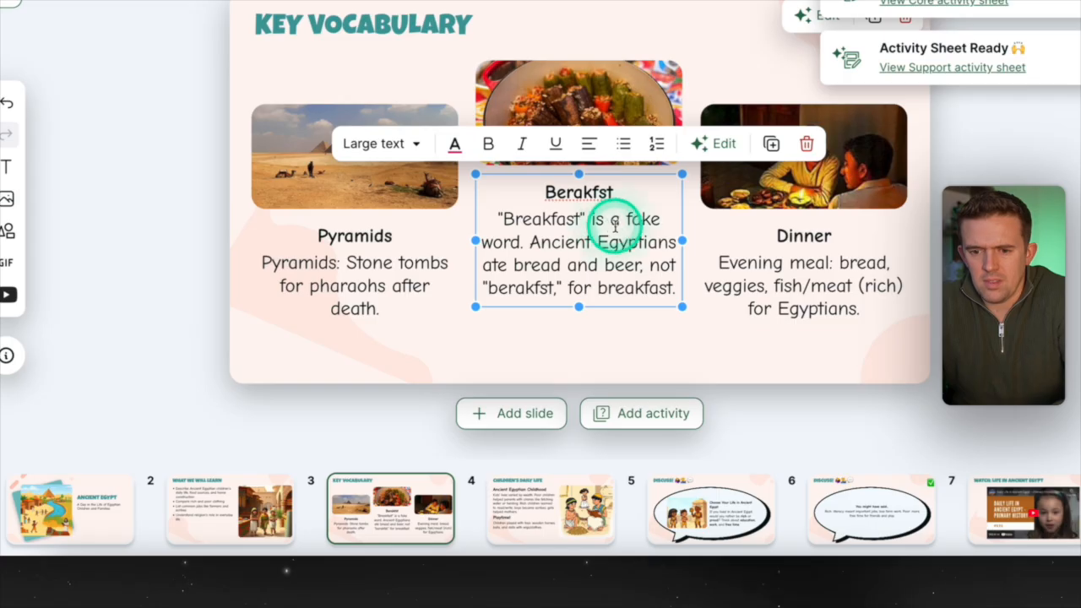
{"action": "right_click", "coordinate": [522, 288]}
{"action": "left_click", "coordinate": [557, 161]}
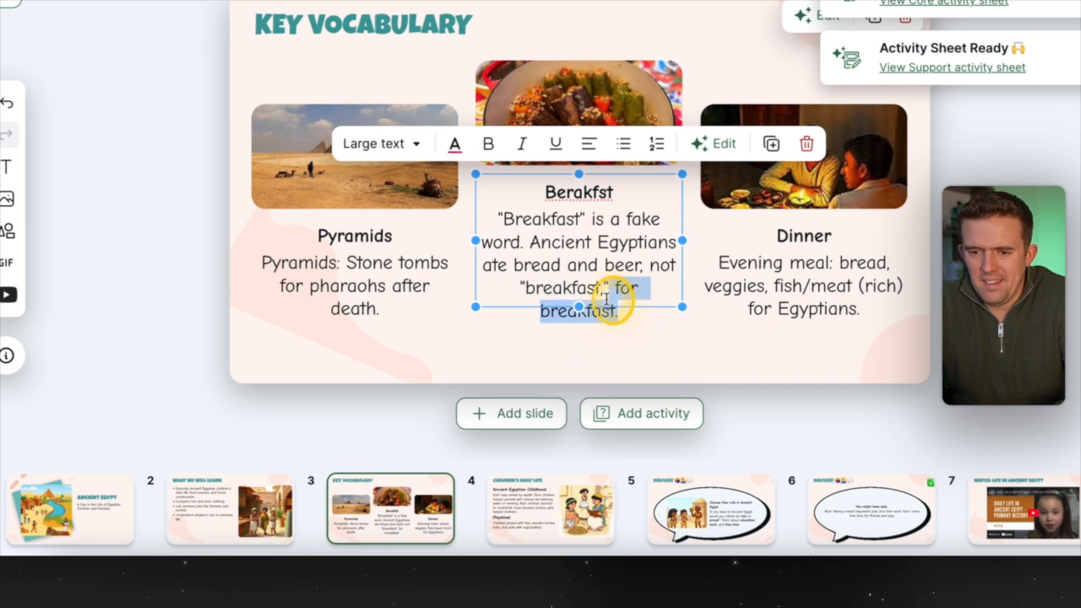
{"action": "key", "text": "BackSpace"}
{"action": "right_click", "coordinate": [571, 192]}
{"action": "left_click", "coordinate": [622, 163]}
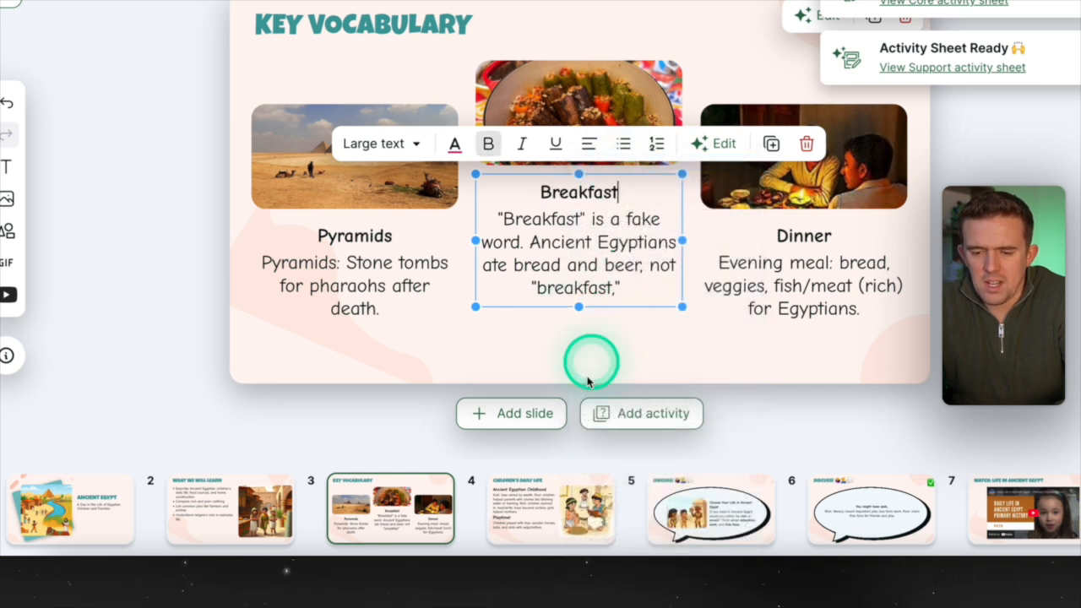
Step: Add a square shape to the "Children's Daily Life" slide
{"action": "left_click", "coordinate": [553, 500]}
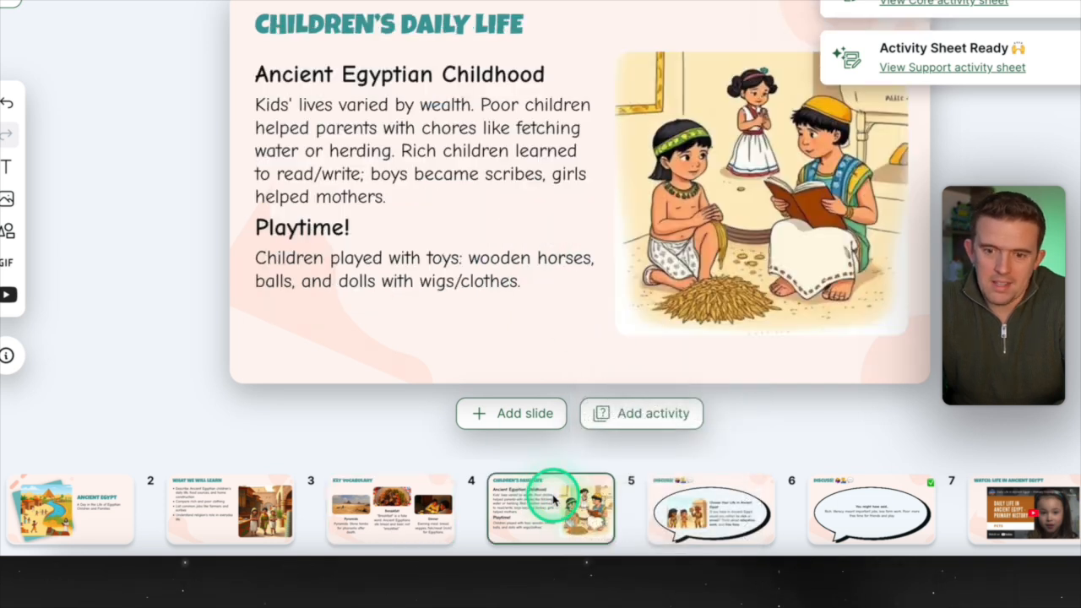
{"action": "left_click", "coordinate": [427, 198]}
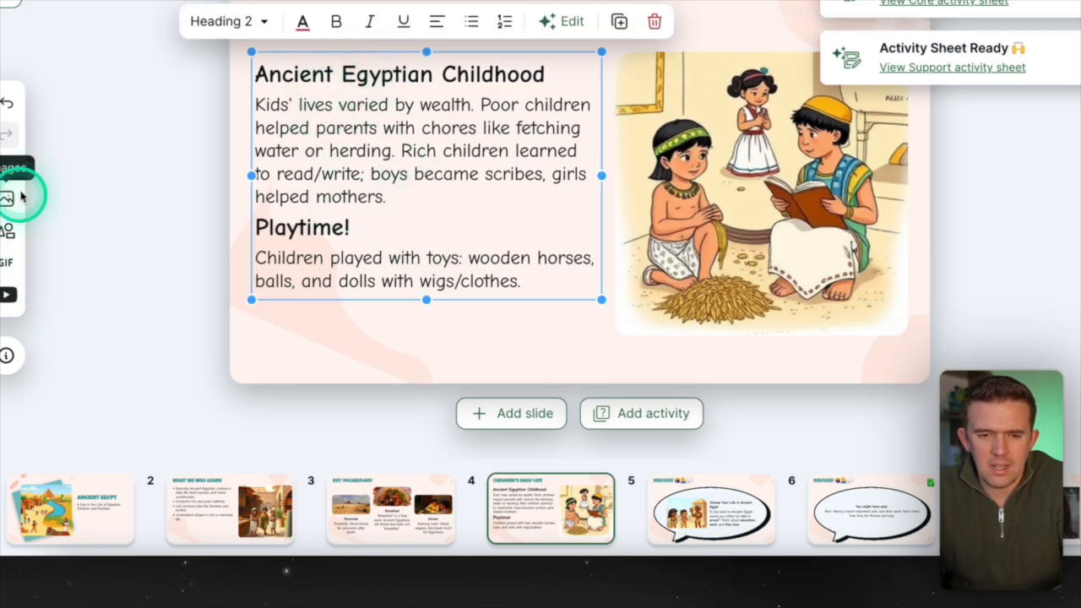
{"action": "left_click", "coordinate": [7, 232]}
{"action": "left_click", "coordinate": [57, 130]}
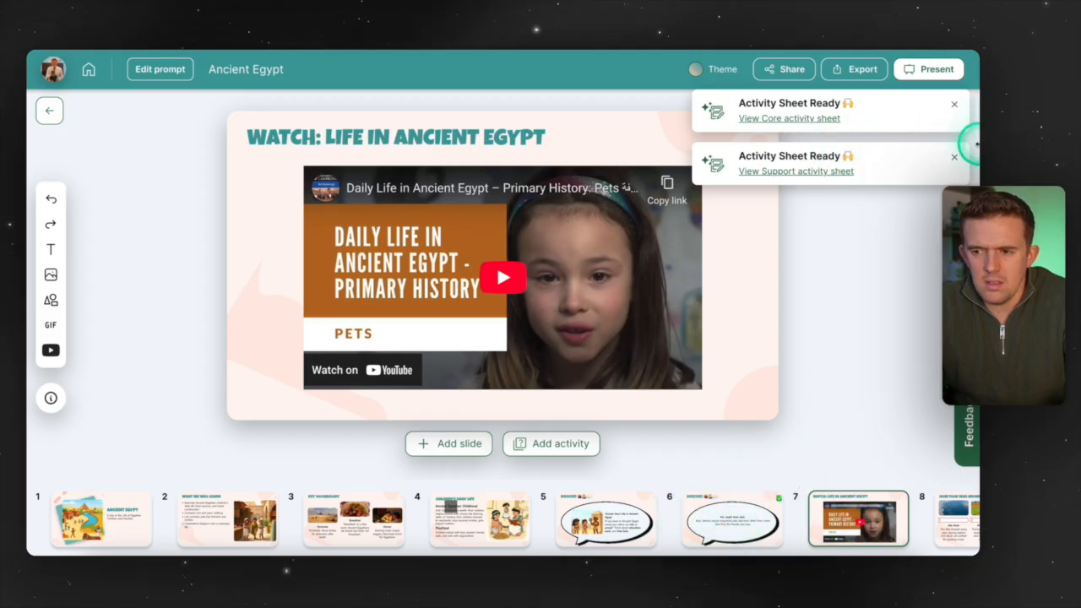
Step: Reorder the "Watch: Life in Ancient Egypt" video slide to position 5 and insert the SpongeBob and Patrick GIF on it
{"action": "left_click_drag", "start_coordinate": [820, 517], "coordinate": [574, 514]}
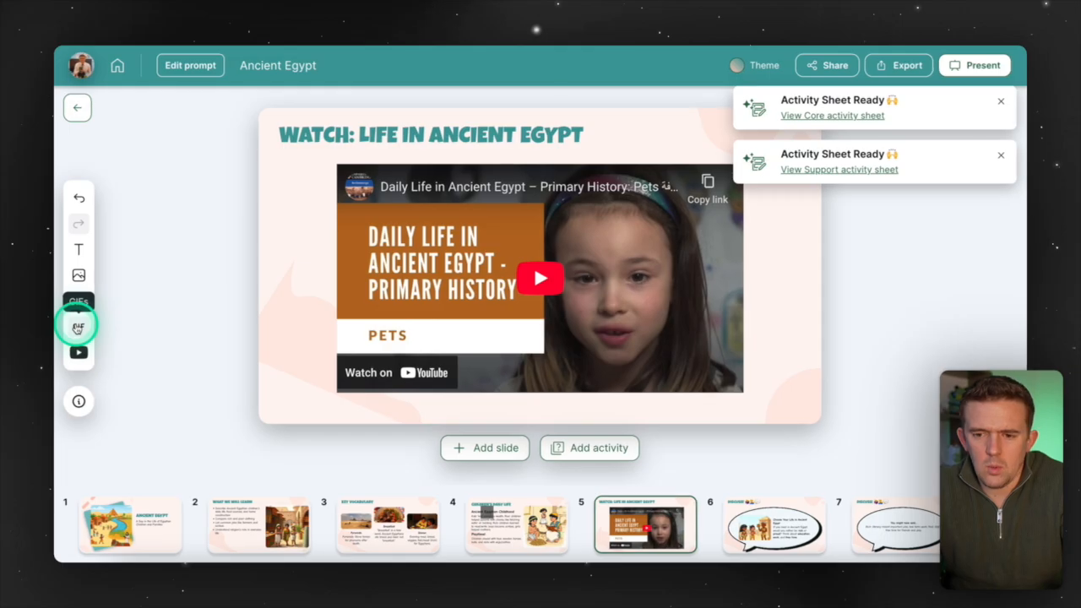
{"action": "left_click", "coordinate": [78, 328]}
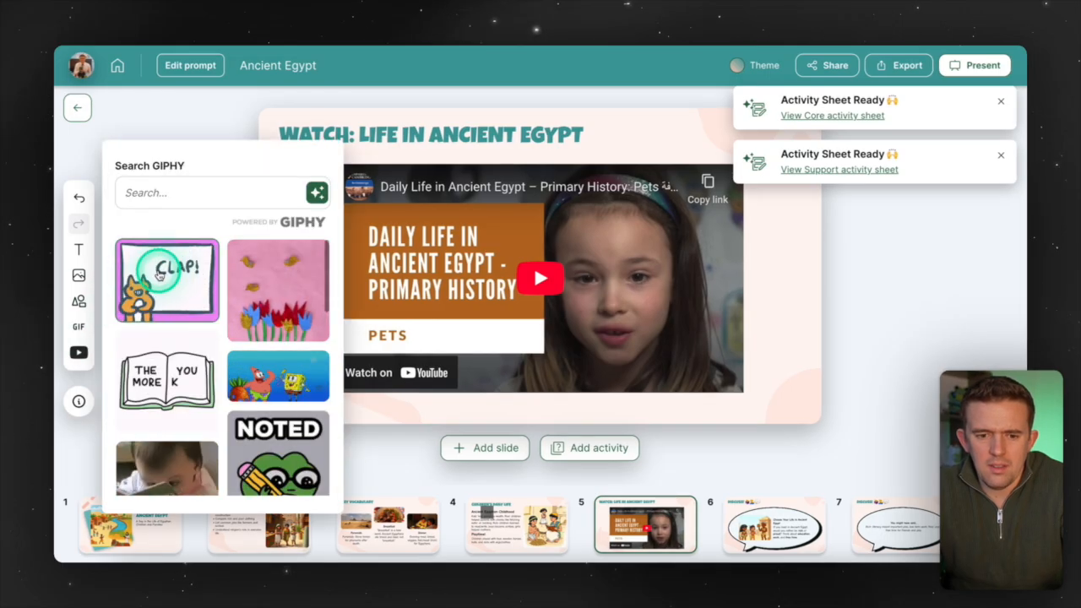
{"action": "scroll", "coordinate": [241, 361], "scroll_direction": "down", "scroll_amount": 1}
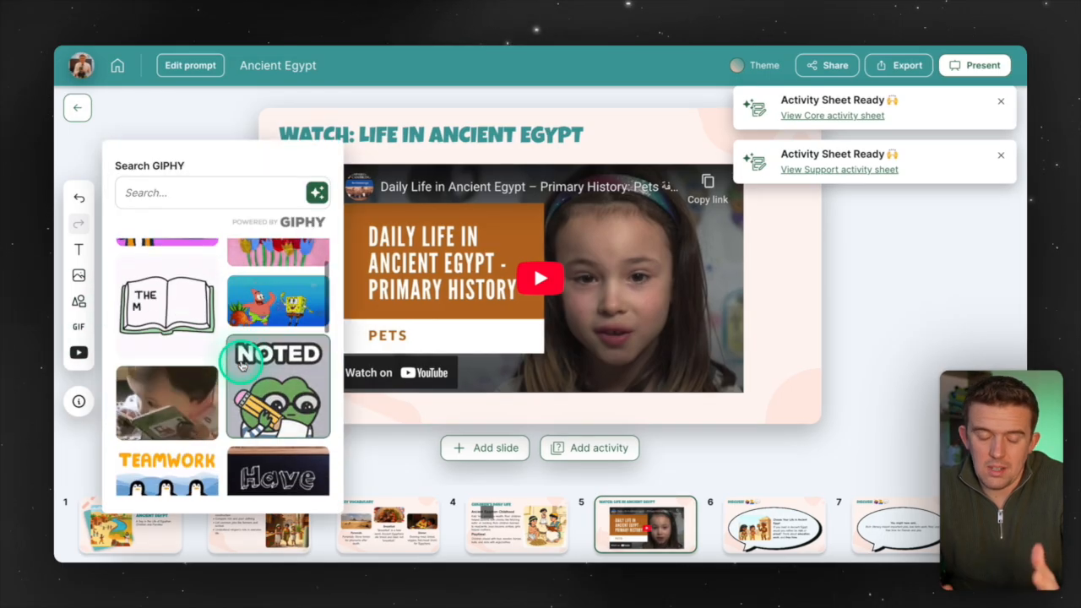
{"action": "scroll", "coordinate": [241, 372], "scroll_direction": "down", "scroll_amount": 2}
{"action": "scroll", "coordinate": [239, 380], "scroll_direction": "up", "scroll_amount": 3}
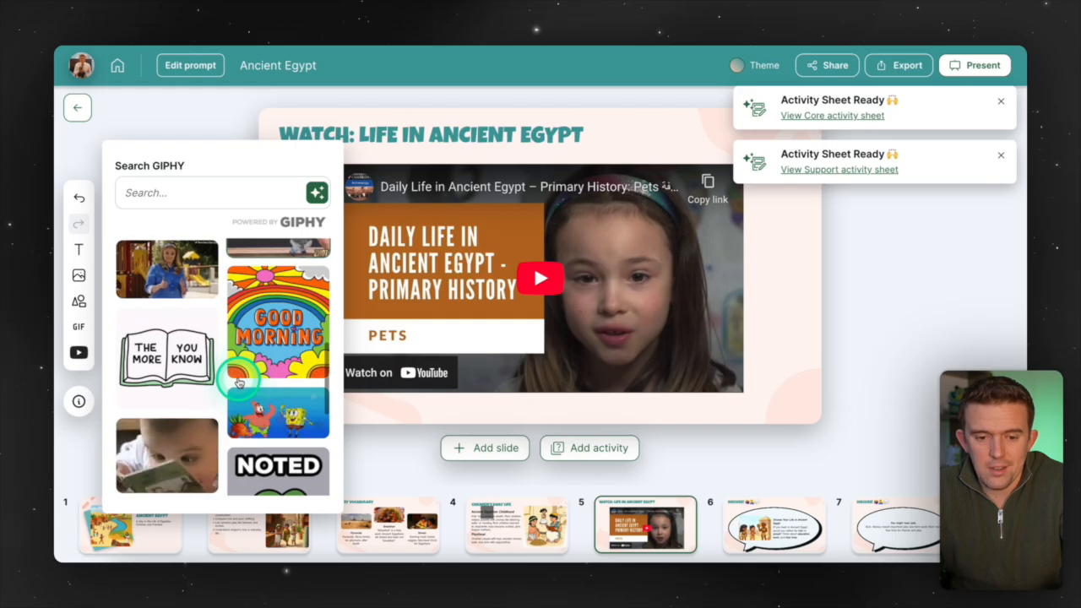
{"action": "left_click", "coordinate": [253, 434]}
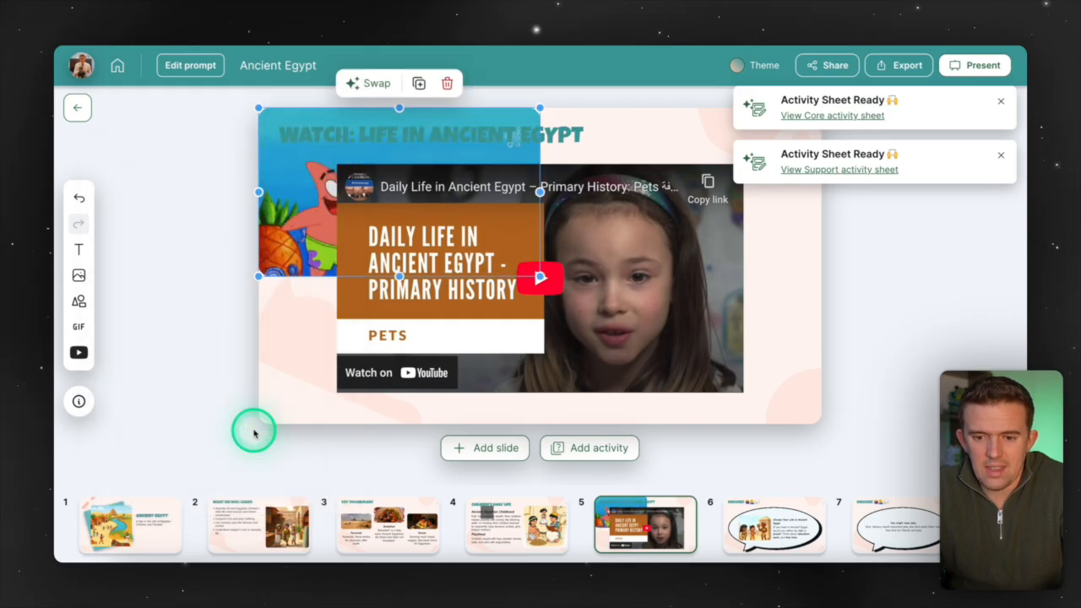
Step: Shrink the SpongeBob GIF to a small thumbnail and place it just beyond the video's right edge
{"action": "left_click_drag", "start_coordinate": [260, 109], "coordinate": [273, 130]}
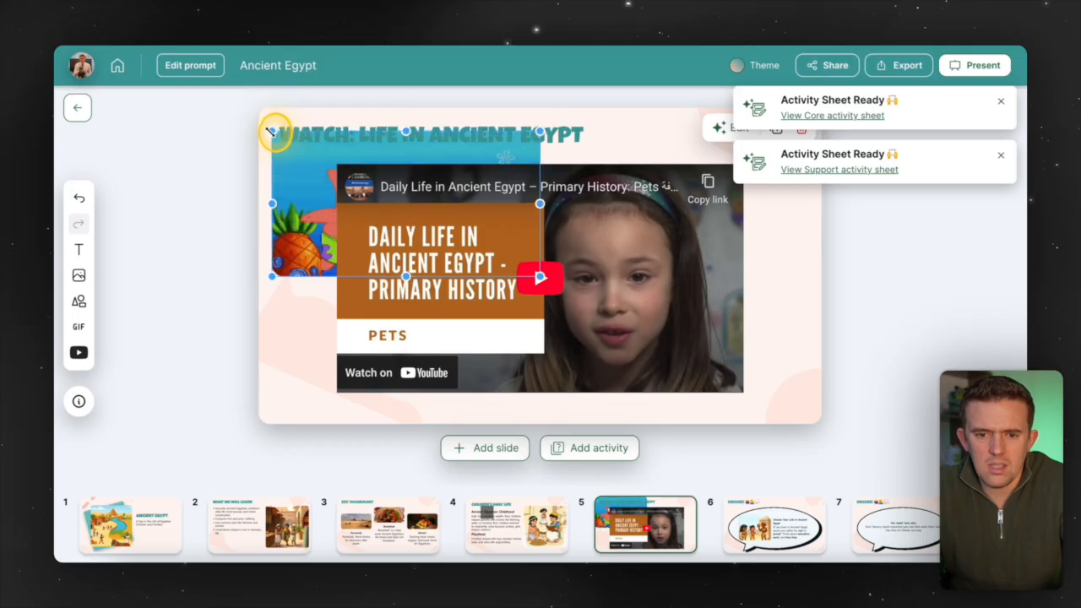
{"action": "left_click_drag", "start_coordinate": [541, 279], "coordinate": [363, 200]}
{"action": "left_click_drag", "start_coordinate": [276, 147], "coordinate": [754, 288]}
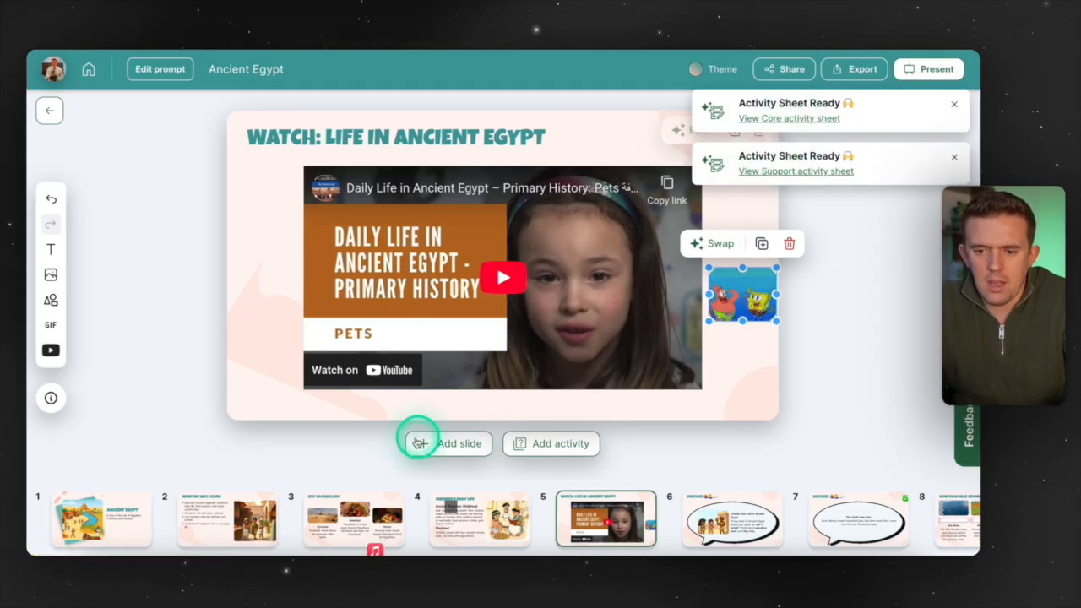
Step: Review the later lesson slides, from Fill in the Blanks and its answers through home building and clothes to Jobs in Ancient Egypt
{"action": "scroll", "coordinate": [671, 538], "scroll_direction": "right", "scroll_amount": 3}
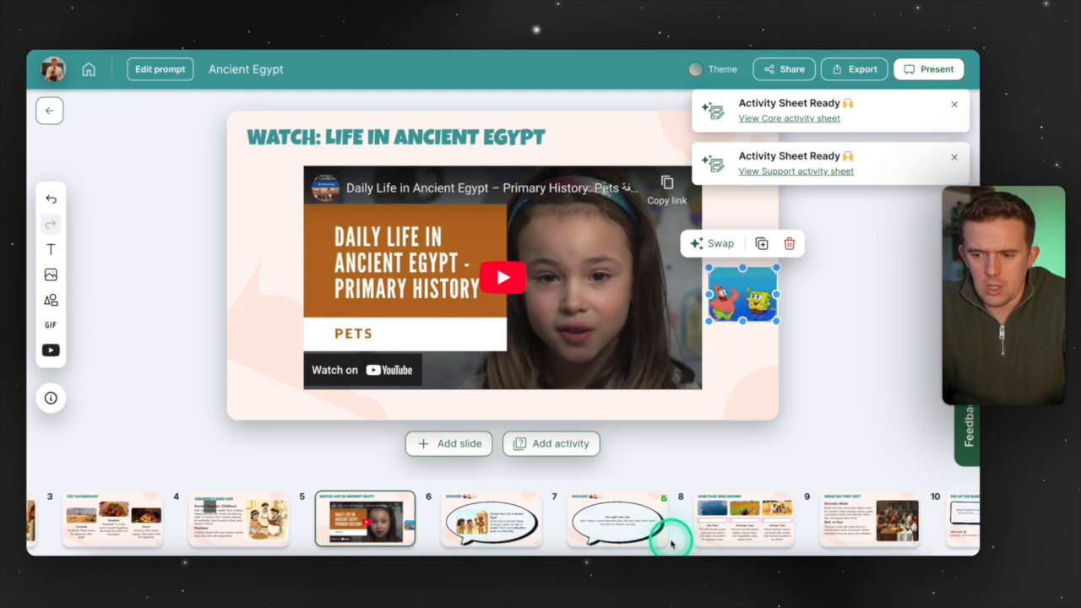
{"action": "scroll", "coordinate": [671, 543], "scroll_direction": "right", "scroll_amount": 1}
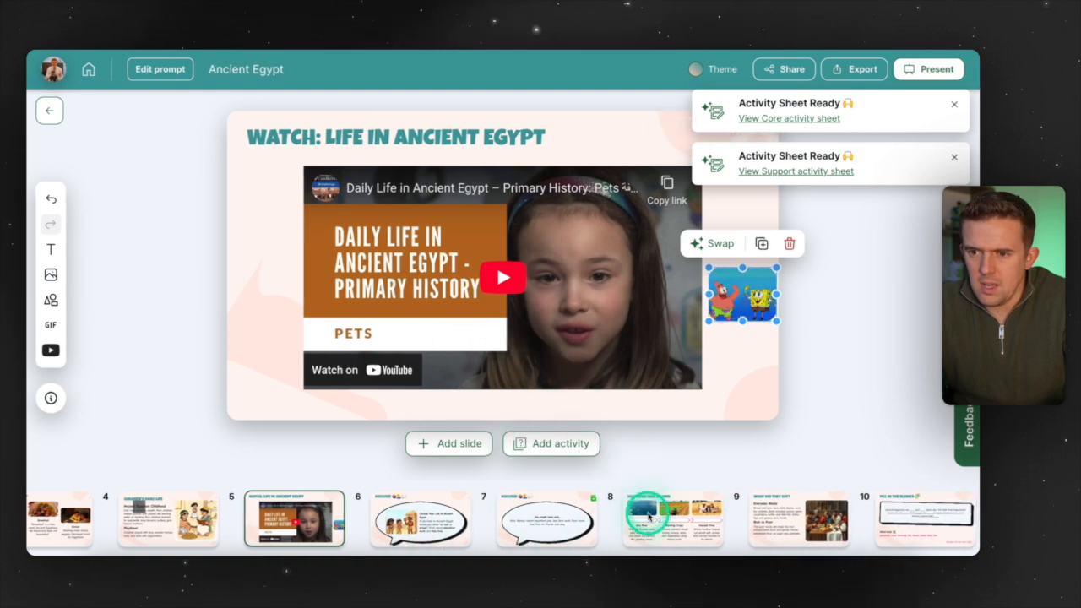
{"action": "scroll", "coordinate": [647, 515], "scroll_direction": "right", "scroll_amount": 1}
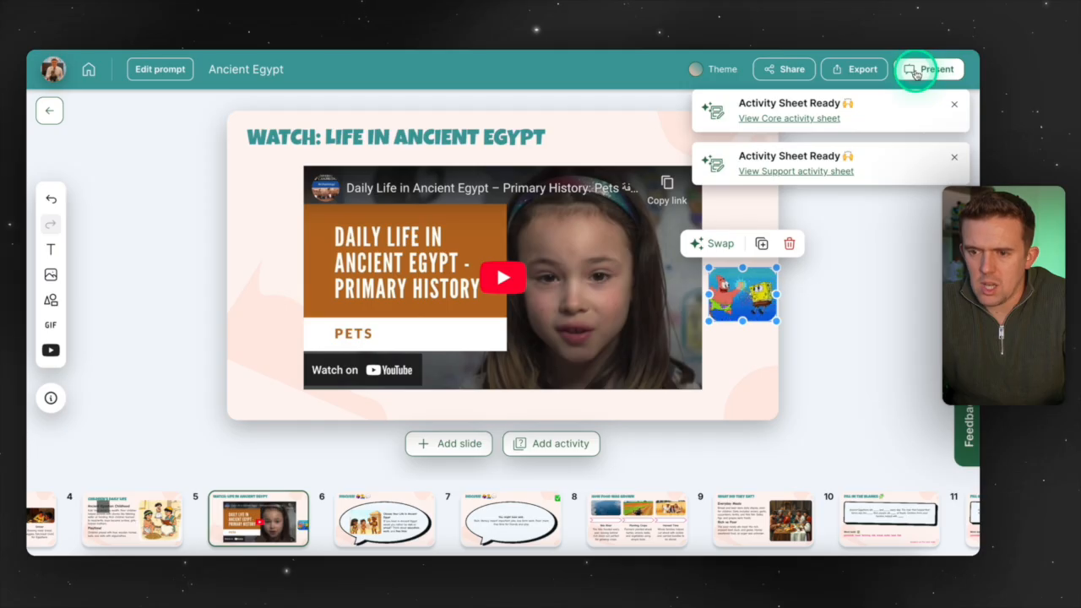
{"action": "scroll", "coordinate": [748, 531], "scroll_direction": "right", "scroll_amount": 5}
{"action": "left_click", "coordinate": [660, 523]}
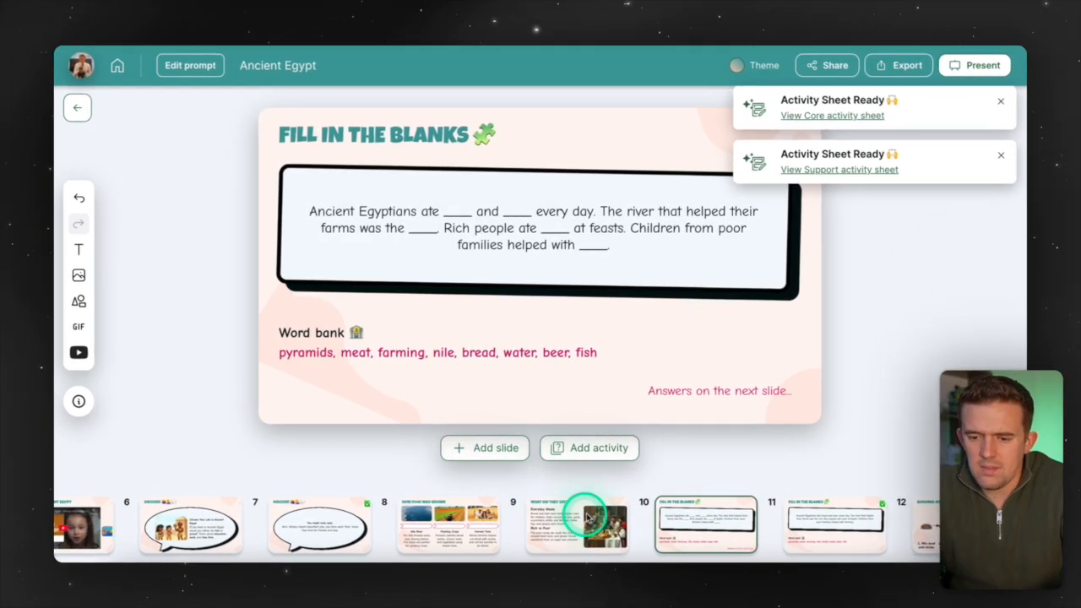
{"action": "left_click", "coordinate": [827, 519]}
{"action": "scroll", "coordinate": [823, 517], "scroll_direction": "right", "scroll_amount": 2}
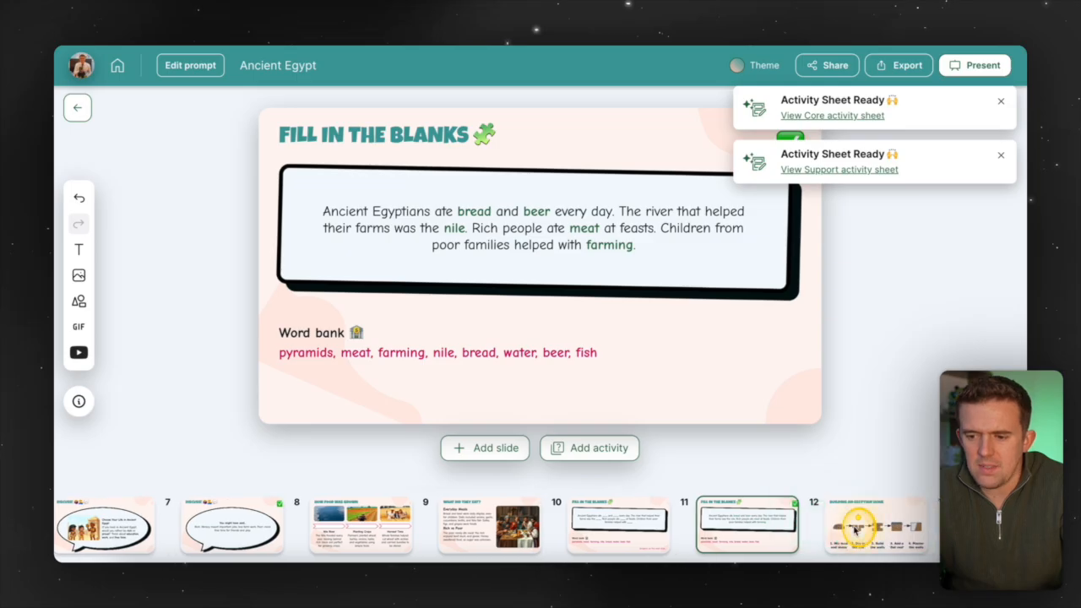
{"action": "left_click", "coordinate": [855, 530]}
{"action": "scroll", "coordinate": [754, 529], "scroll_direction": "right", "scroll_amount": 3}
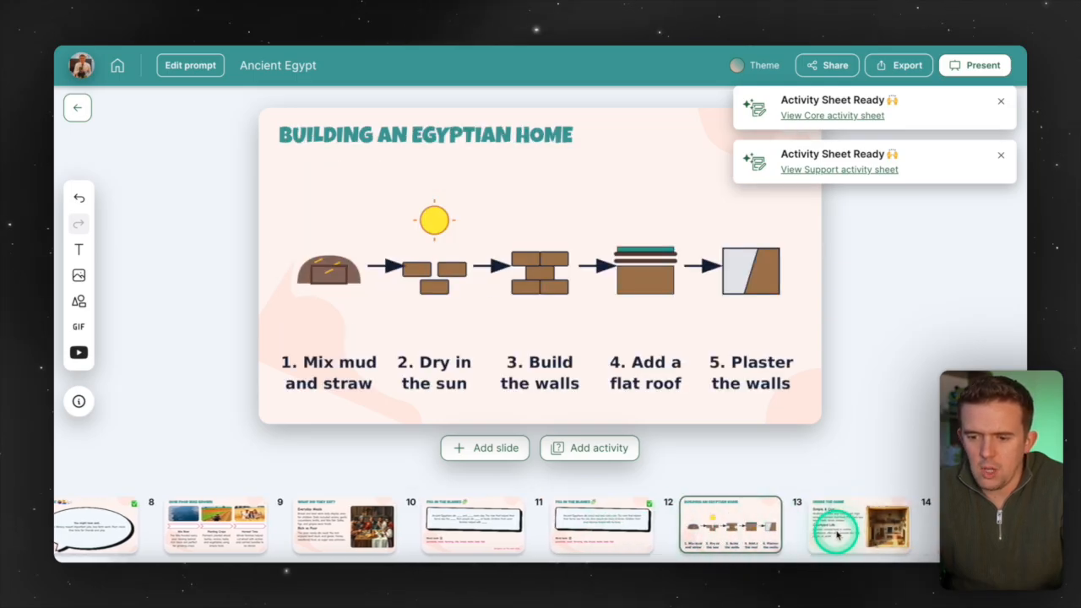
{"action": "left_click", "coordinate": [840, 533]}
{"action": "scroll", "coordinate": [836, 530], "scroll_direction": "right", "scroll_amount": 6}
{"action": "left_click", "coordinate": [713, 532]}
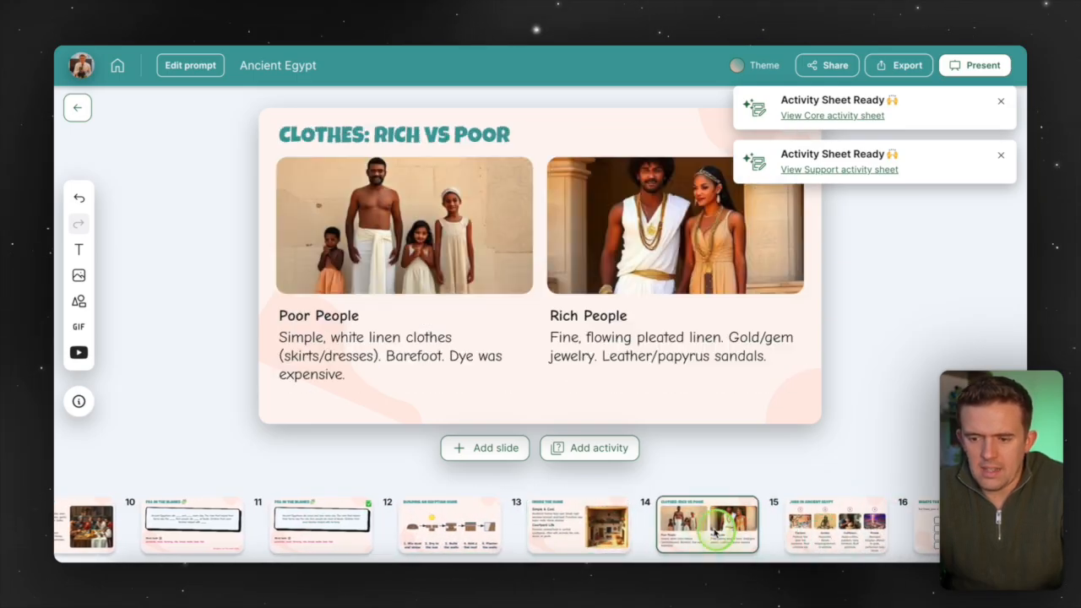
{"action": "left_click", "coordinate": [819, 530]}
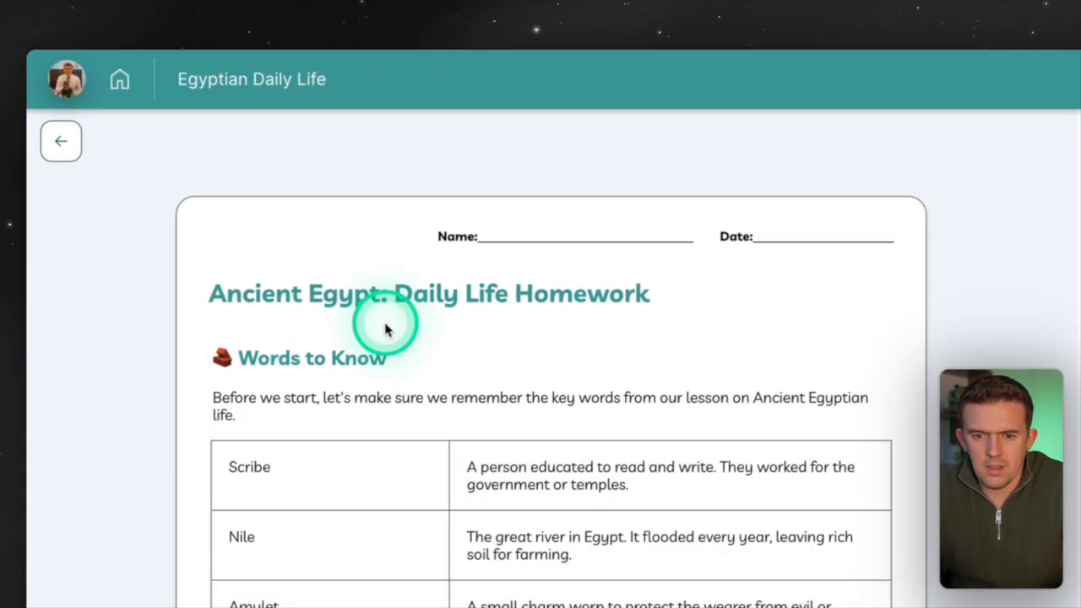
Step: Read through the Core activity sheet, from Words to Know through the farming, Rich vs. Poor, jobs and Egyptian home blocks
{"action": "scroll", "coordinate": [396, 307], "scroll_direction": "down", "scroll_amount": 5}
{"action": "scroll", "coordinate": [396, 307], "scroll_direction": "down", "scroll_amount": 1}
{"action": "scroll", "coordinate": [444, 374], "scroll_direction": "down", "scroll_amount": 2}
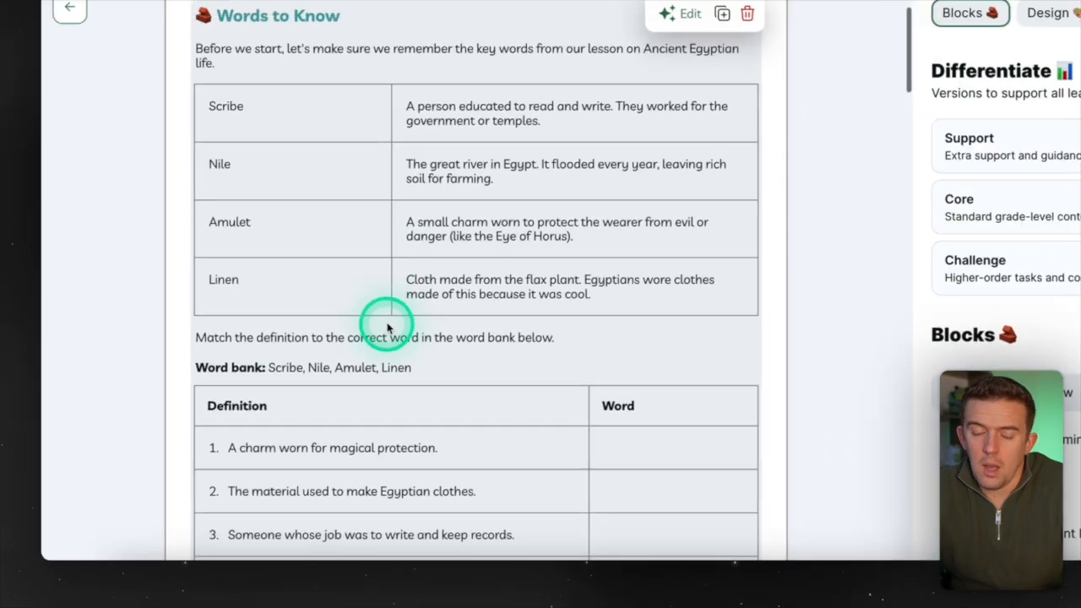
{"action": "scroll", "coordinate": [387, 328], "scroll_direction": "up", "scroll_amount": 3}
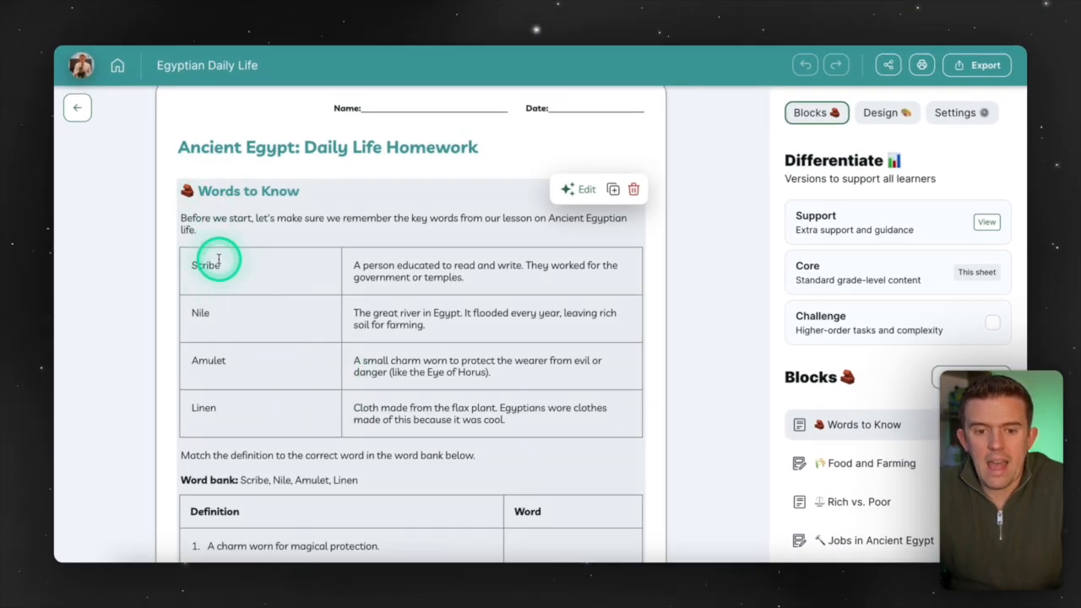
{"action": "scroll", "coordinate": [300, 316], "scroll_direction": "down", "scroll_amount": 1}
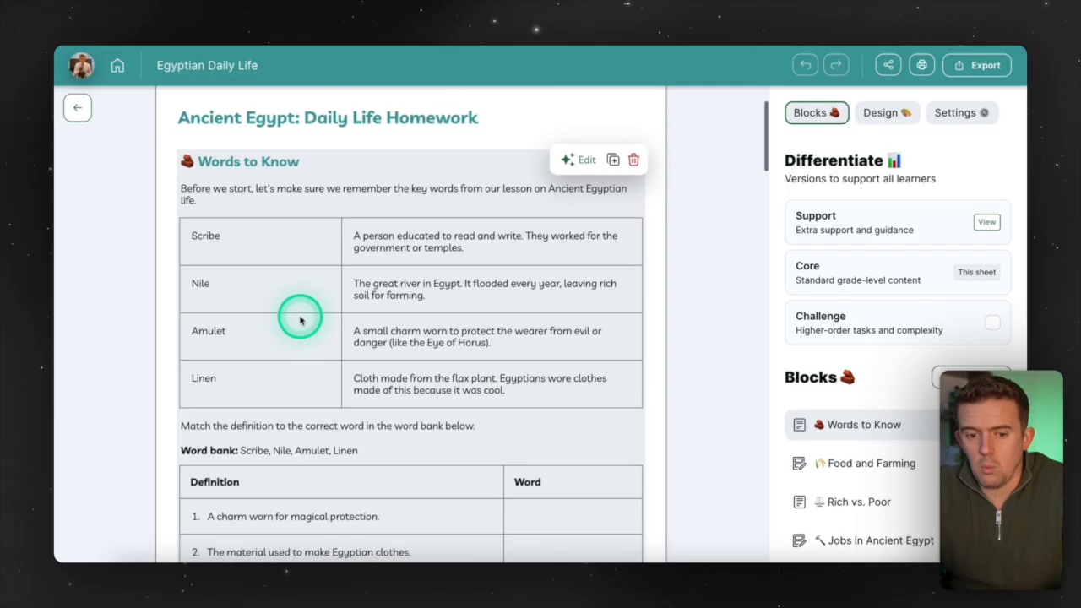
{"action": "scroll", "coordinate": [300, 317], "scroll_direction": "down", "scroll_amount": 1}
{"action": "scroll", "coordinate": [299, 318], "scroll_direction": "down", "scroll_amount": 5}
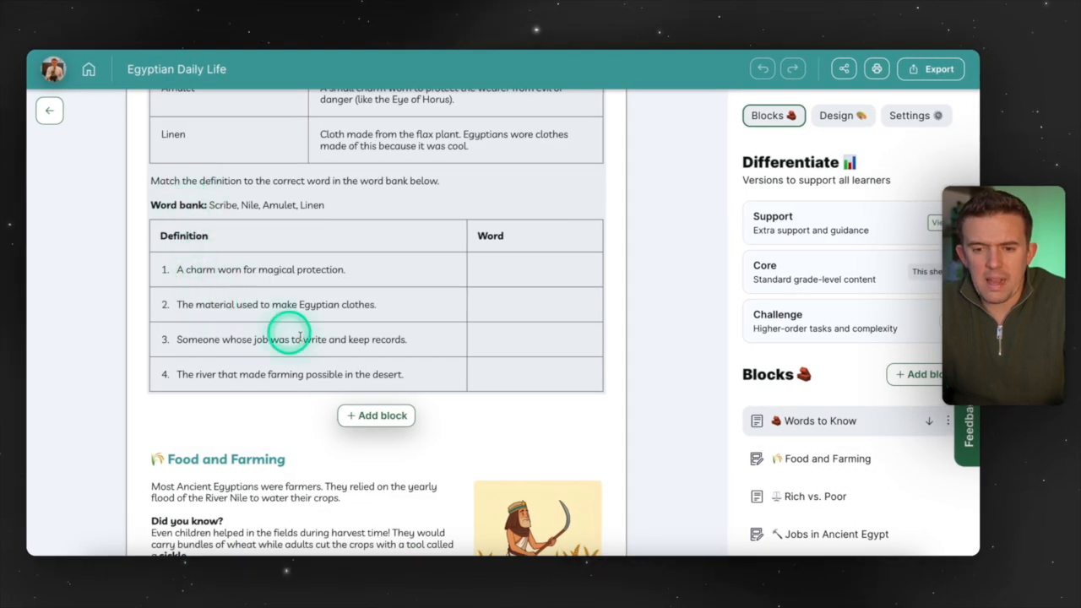
{"action": "scroll", "coordinate": [431, 369], "scroll_direction": "down", "scroll_amount": 6}
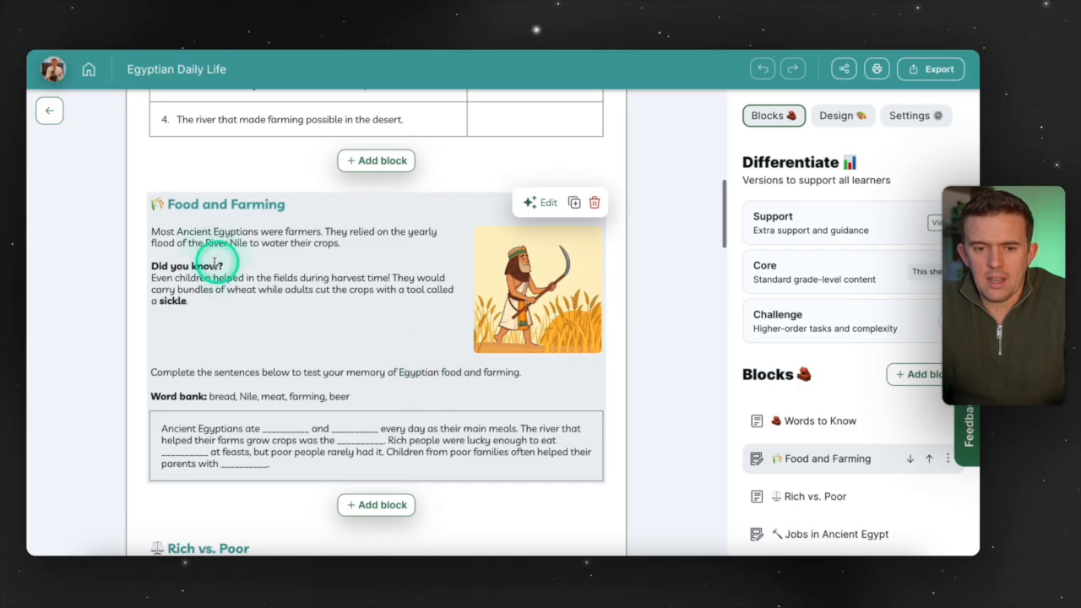
{"action": "scroll", "coordinate": [260, 409], "scroll_direction": "down", "scroll_amount": 2}
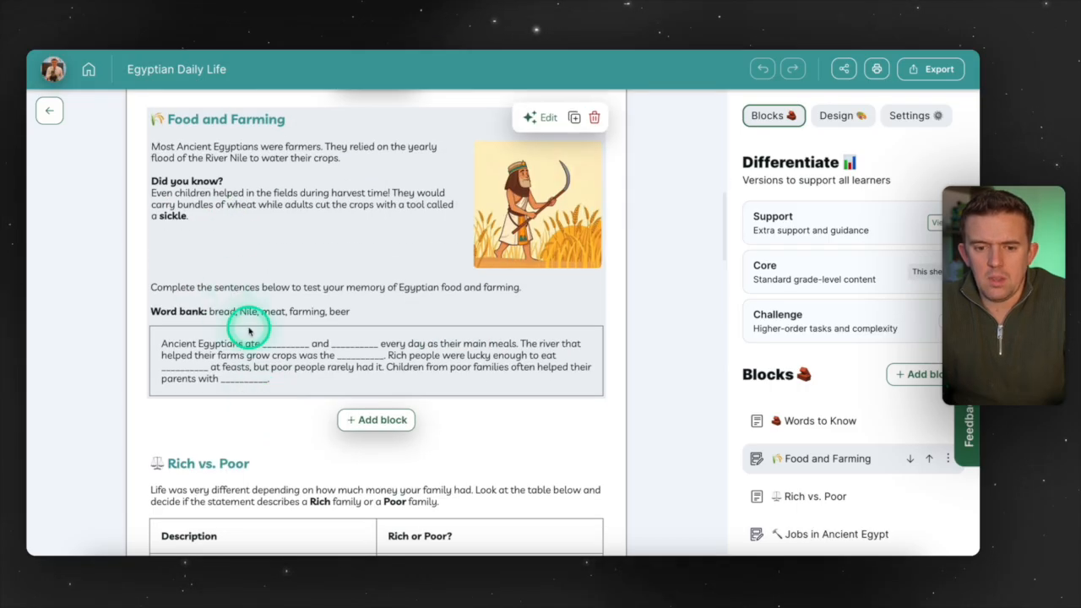
{"action": "scroll", "coordinate": [240, 312], "scroll_direction": "down", "scroll_amount": 7}
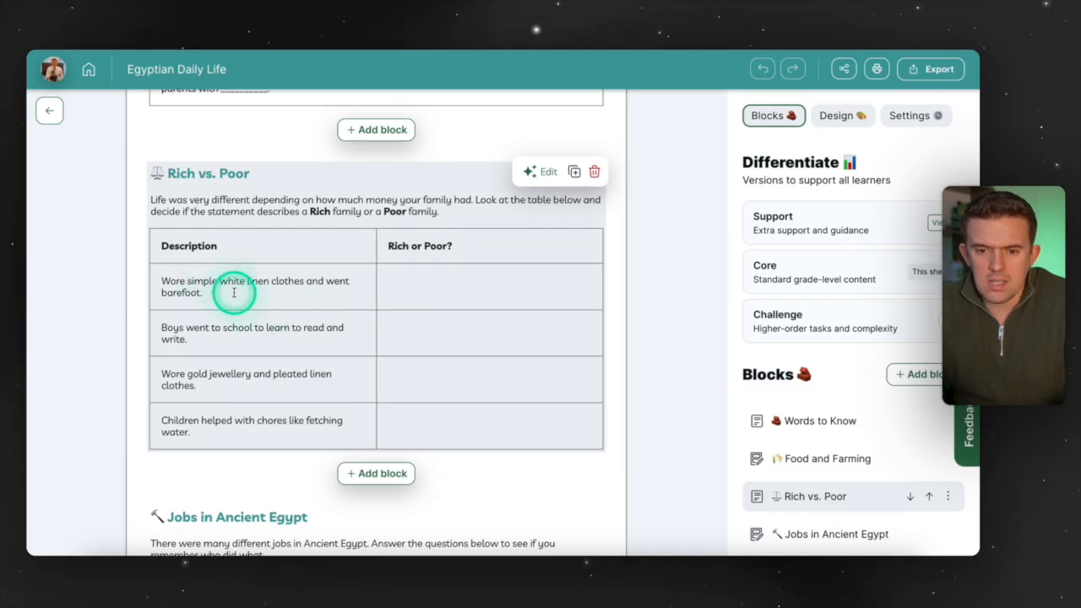
{"action": "scroll", "coordinate": [234, 293], "scroll_direction": "down", "scroll_amount": 10}
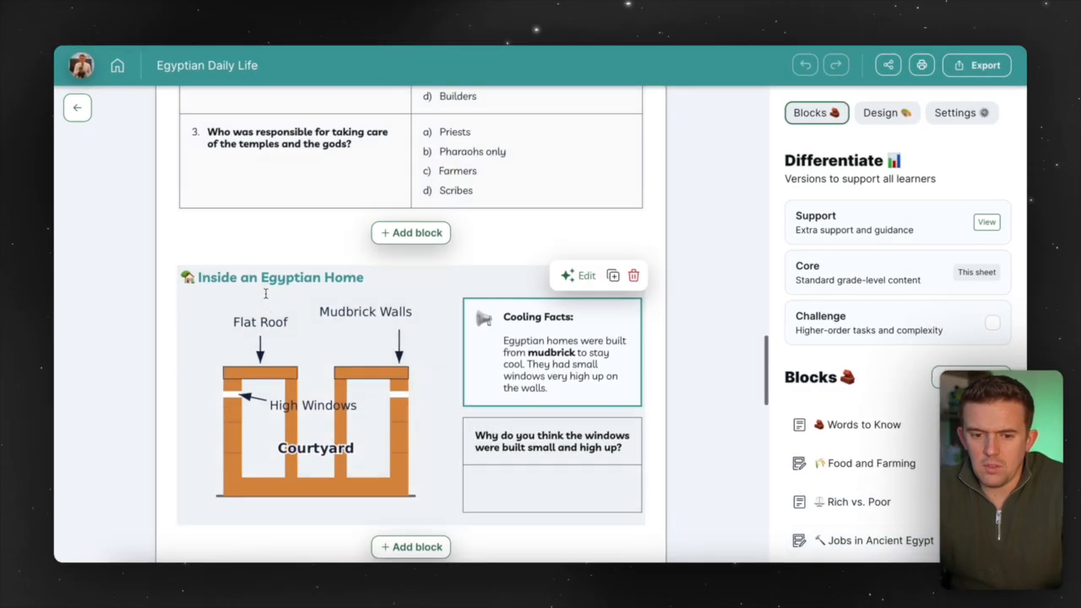
{"action": "scroll", "coordinate": [265, 293], "scroll_direction": "down", "scroll_amount": 3}
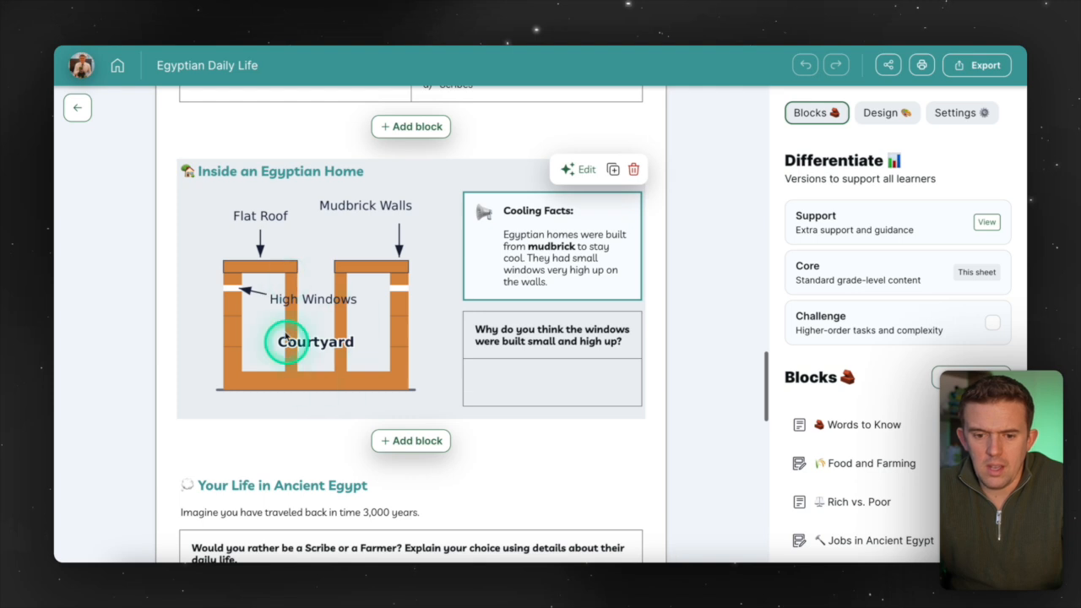
{"action": "scroll", "coordinate": [329, 340], "scroll_direction": "down", "scroll_amount": 5}
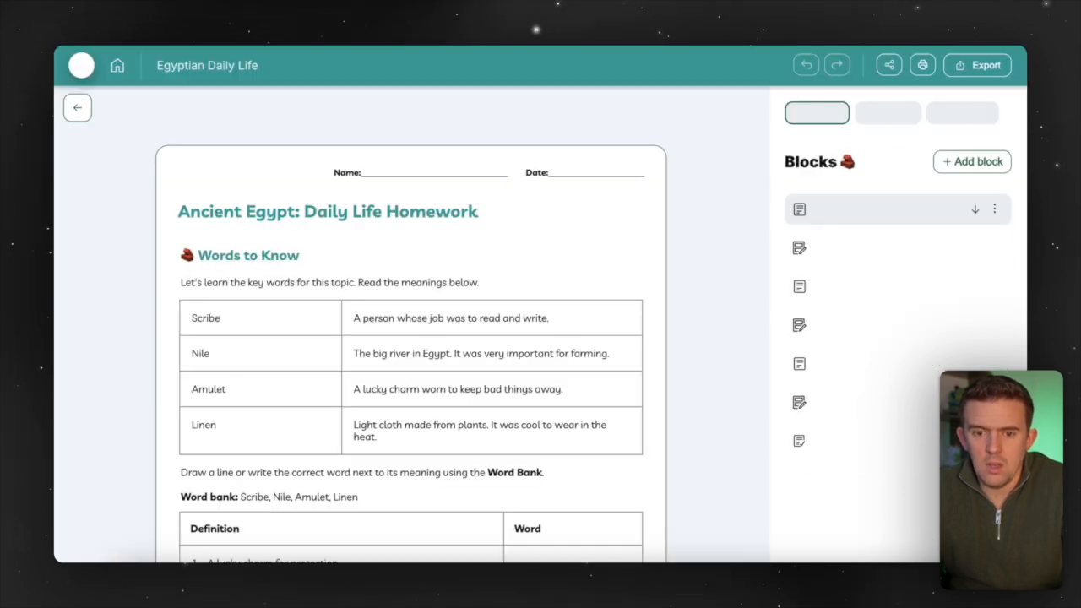
Step: Read through the Support activity sheet, from its simplified Words to Know block to the Answers page
{"action": "scroll", "coordinate": [372, 347], "scroll_direction": "down", "scroll_amount": 1}
{"action": "scroll", "coordinate": [372, 347], "scroll_direction": "up", "scroll_amount": 1}
{"action": "scroll", "coordinate": [372, 347], "scroll_direction": "down", "scroll_amount": 6}
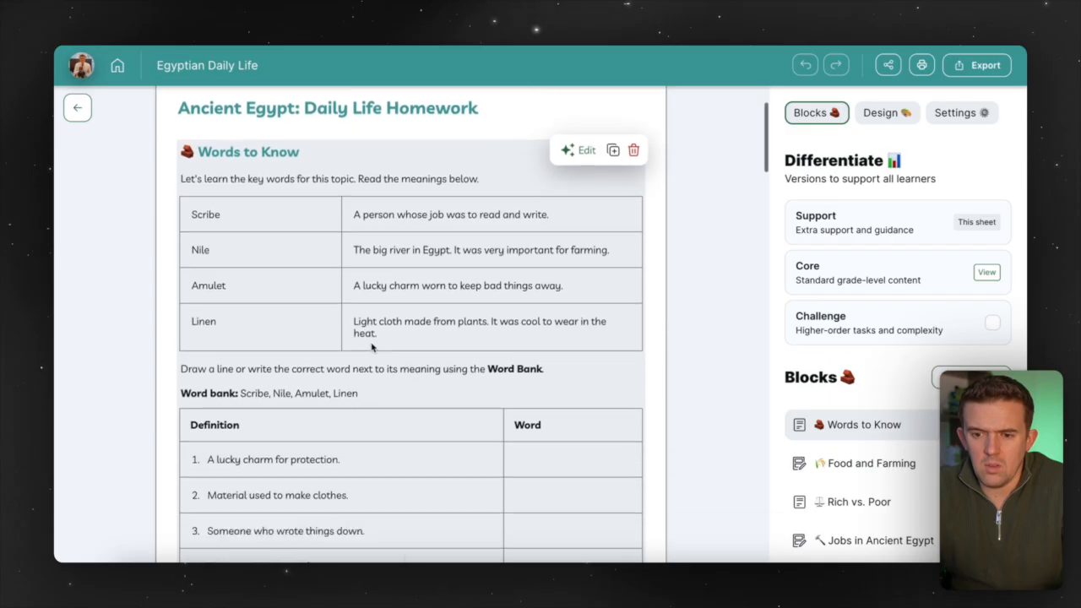
{"action": "scroll", "coordinate": [371, 343], "scroll_direction": "down", "scroll_amount": 12}
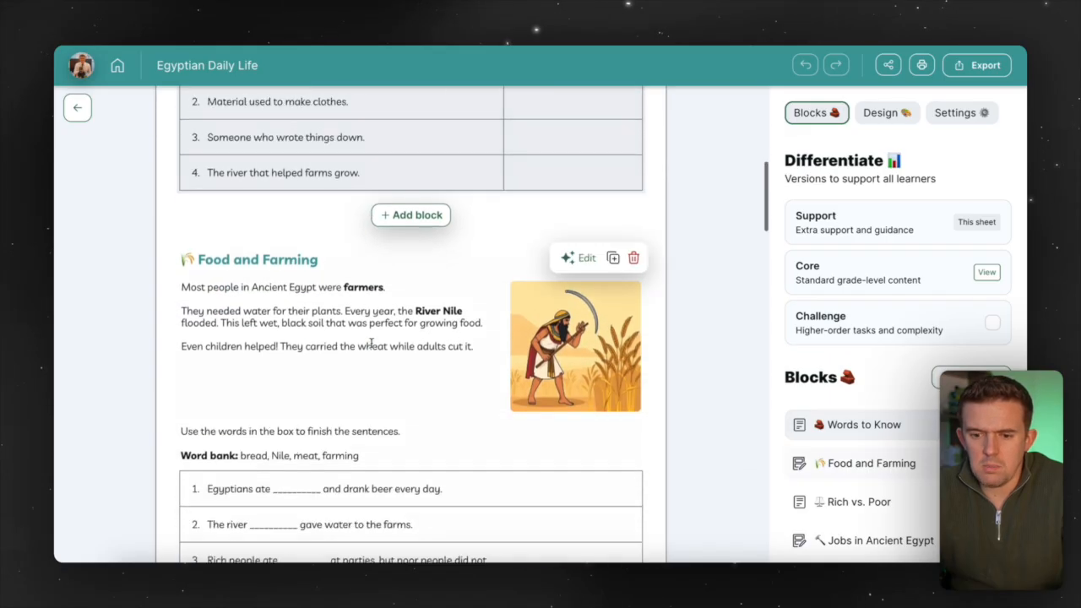
{"action": "scroll", "coordinate": [371, 343], "scroll_direction": "down", "scroll_amount": 16}
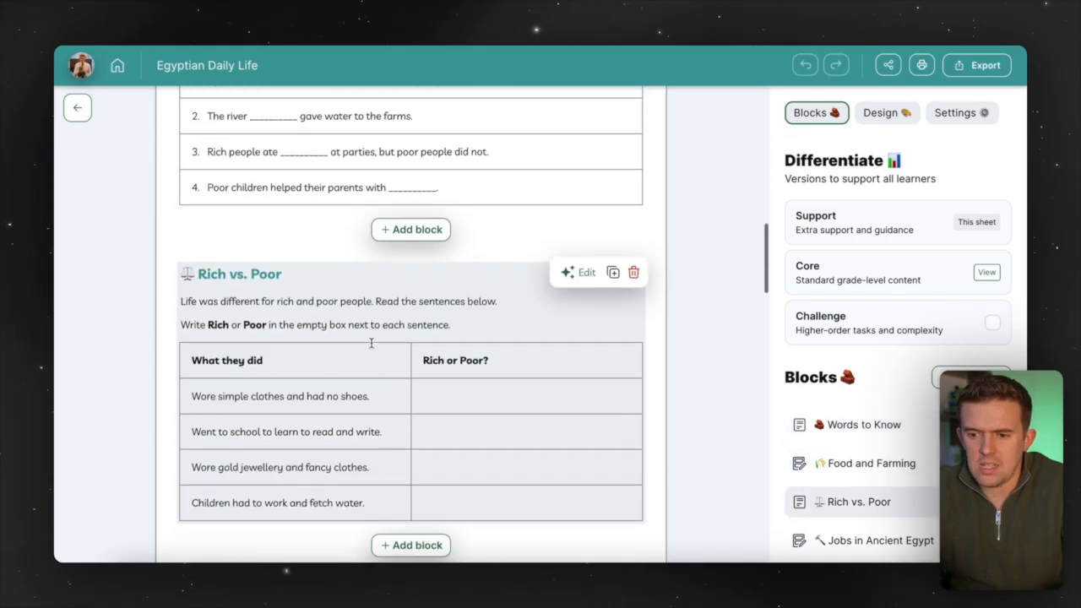
{"action": "scroll", "coordinate": [373, 347], "scroll_direction": "down", "scroll_amount": 20}
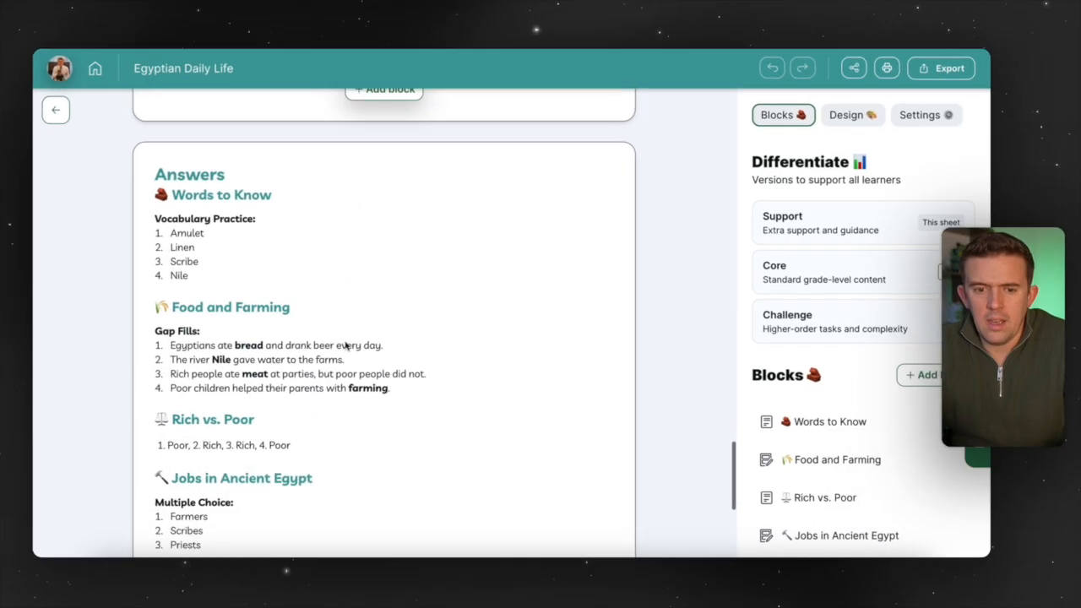
{"action": "scroll", "coordinate": [346, 346], "scroll_direction": "down", "scroll_amount": 2}
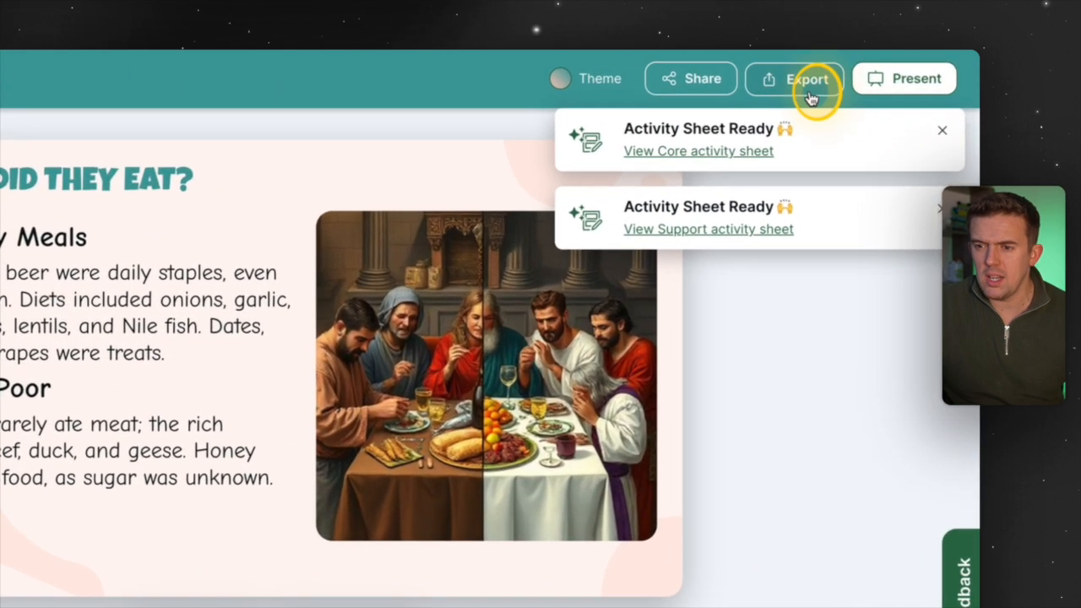
Step: Check the lesson's export formats, close them without exporting, and open the lesson's sharing options
{"action": "left_click", "coordinate": [809, 97]}
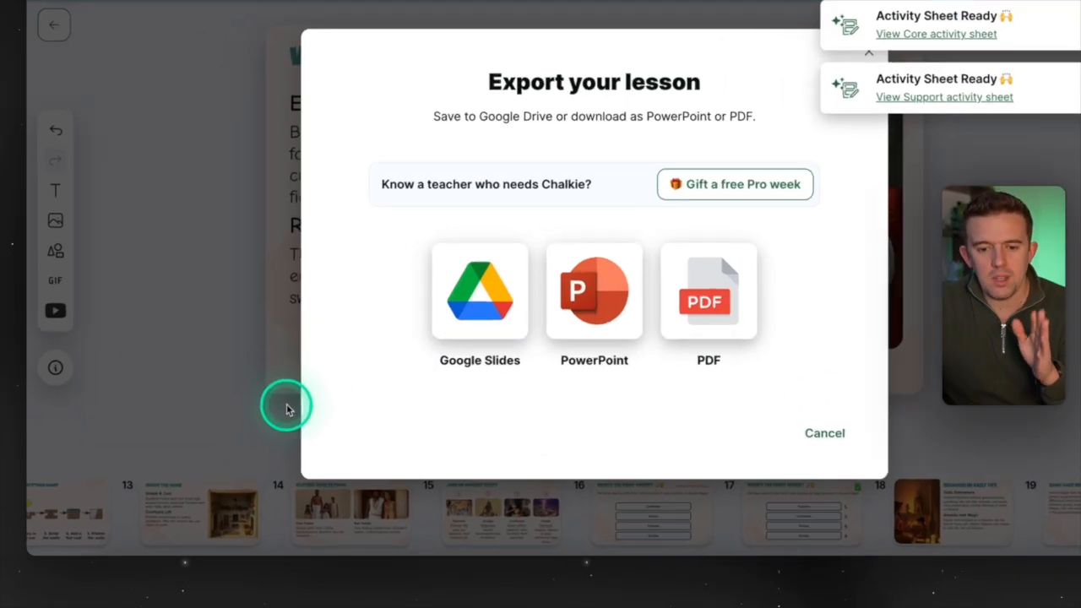
{"action": "left_click", "coordinate": [242, 439]}
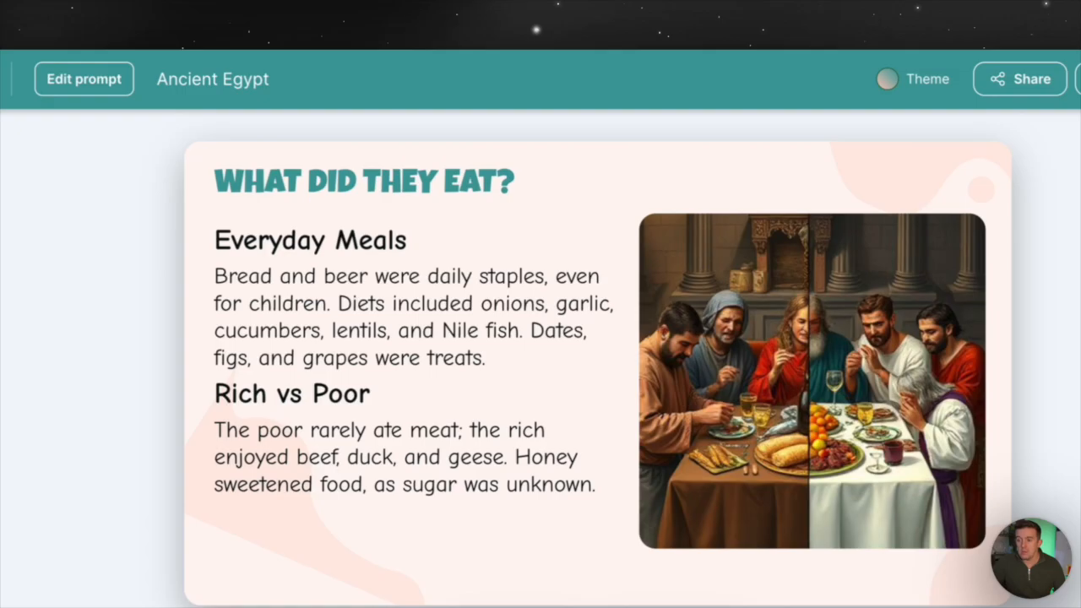
{"action": "left_click", "coordinate": [991, 79]}
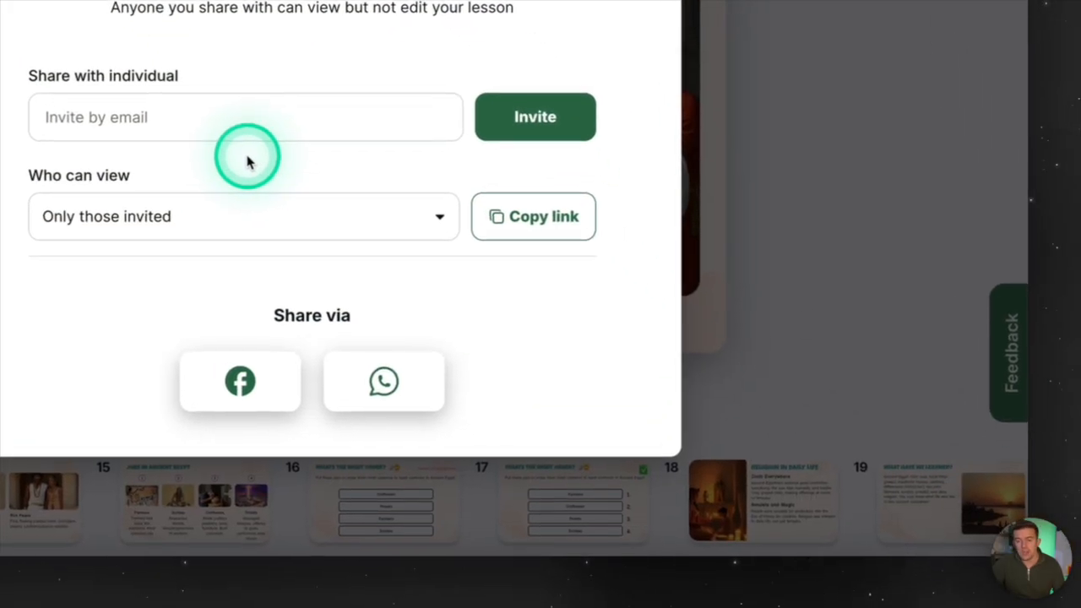